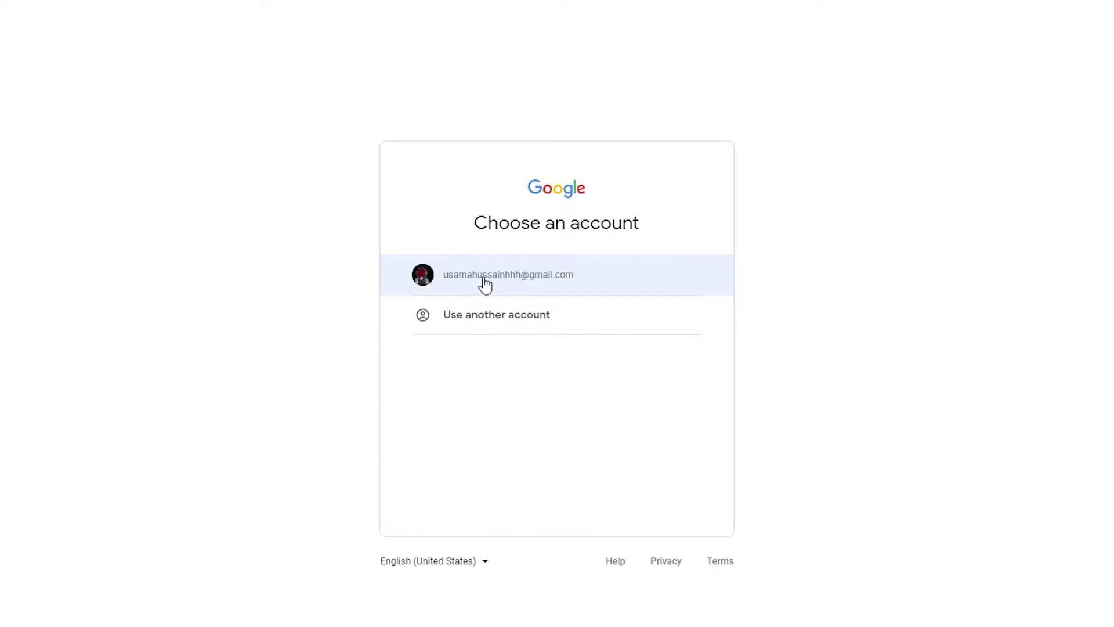
Sign in to Blogger with the listed Google account and collapse the notices above the blog name form.
left_click(526, 283)
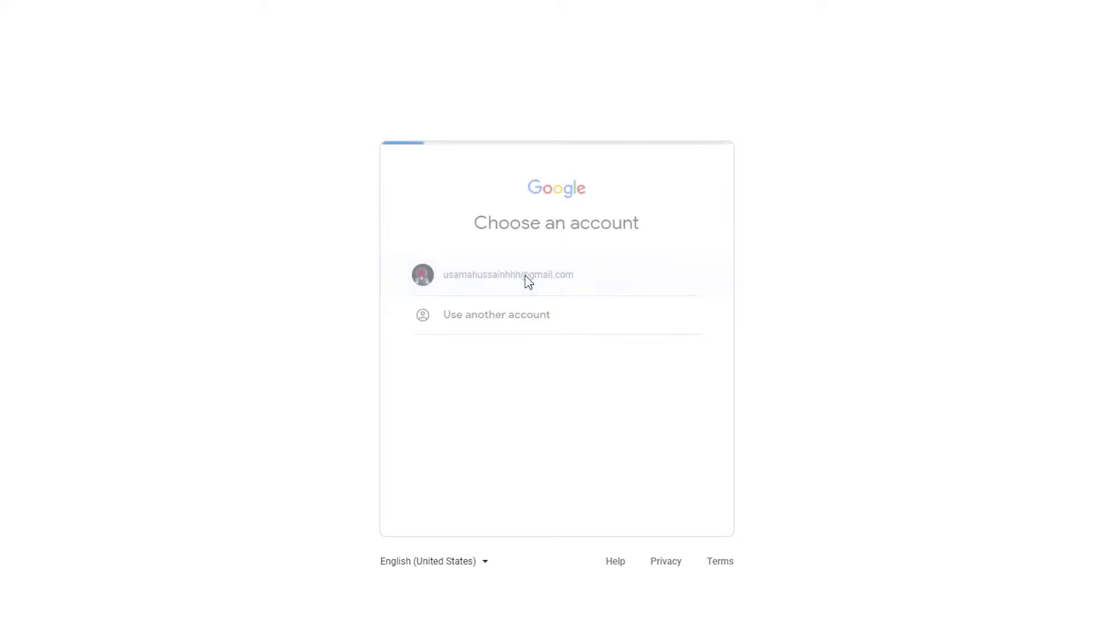
left_click(534, 358)
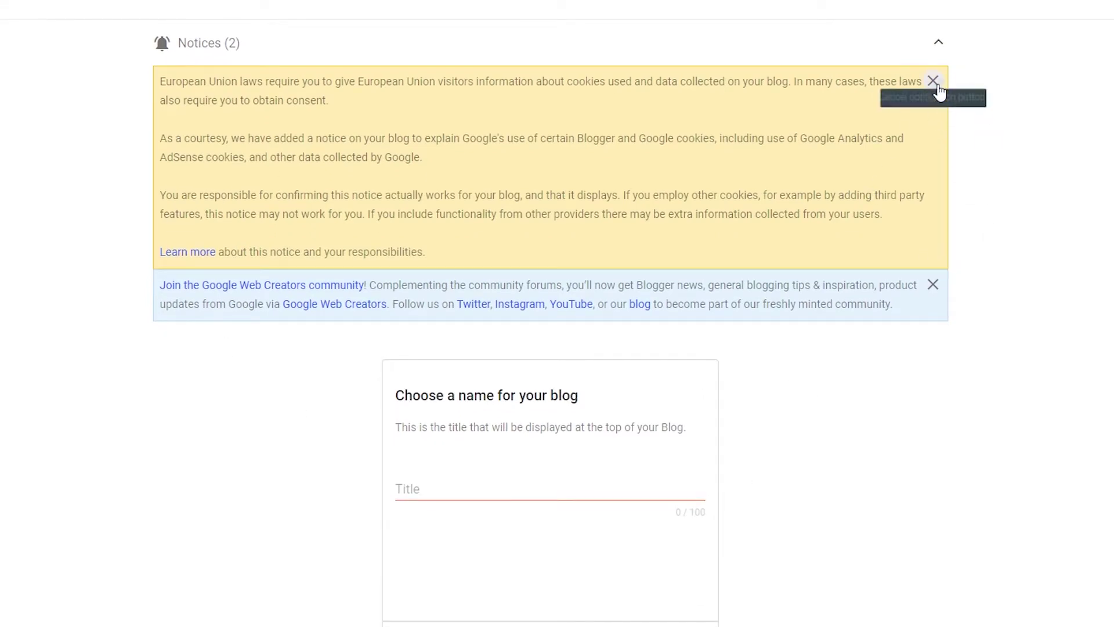
left_click(932, 284)
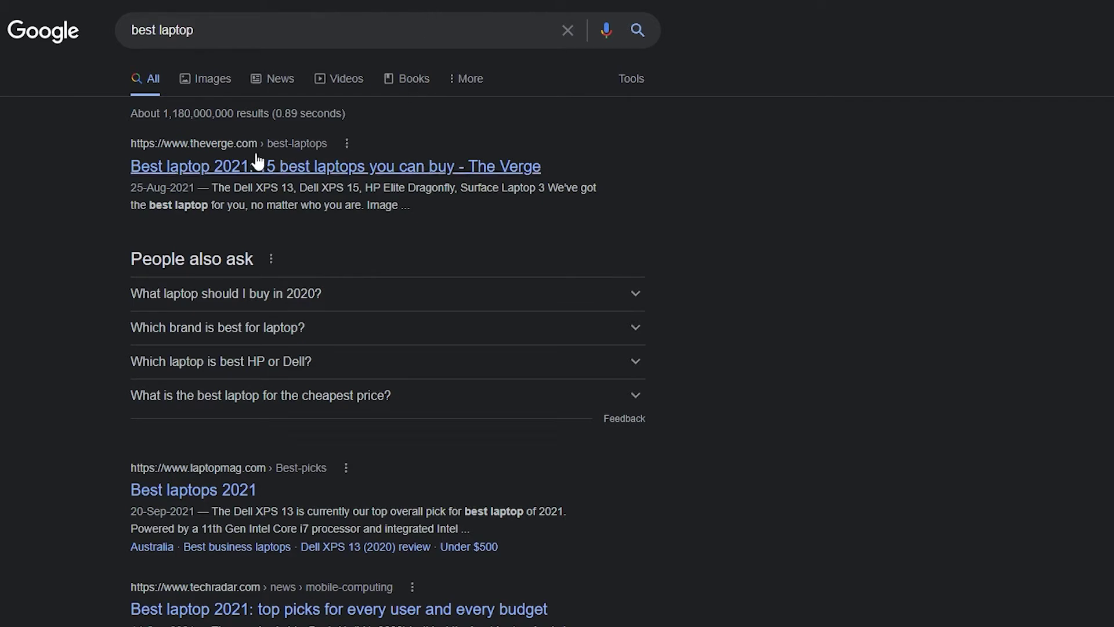
Look through the Google results for "best laptop" and examine TechRadar's best laptop guide as a sample blog article.
scroll(301, 367, "down", 5)
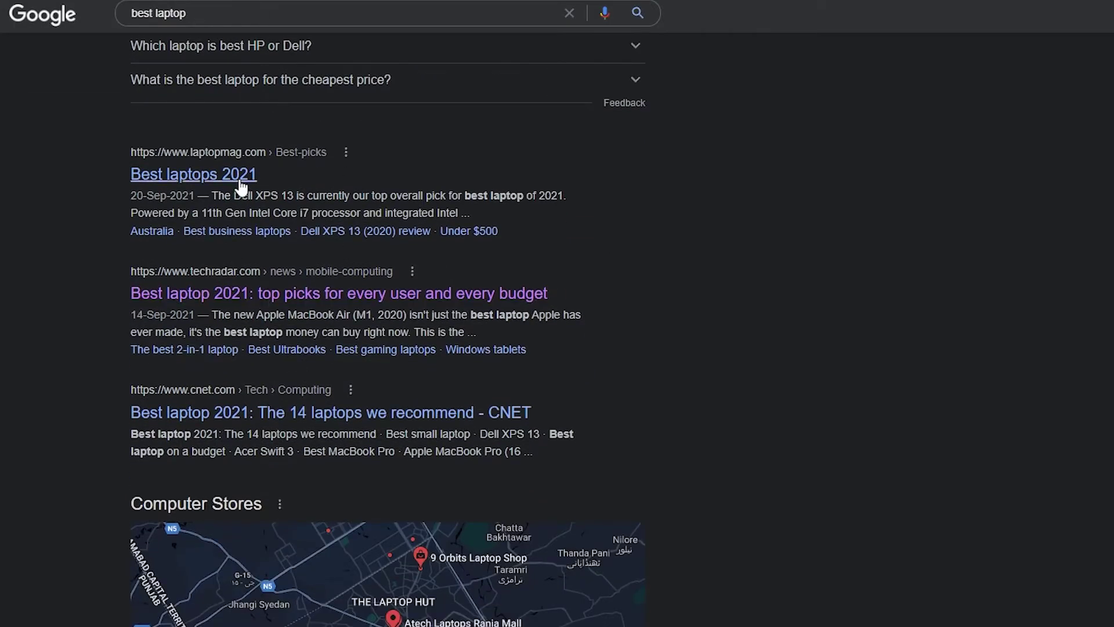
left_click(241, 186)
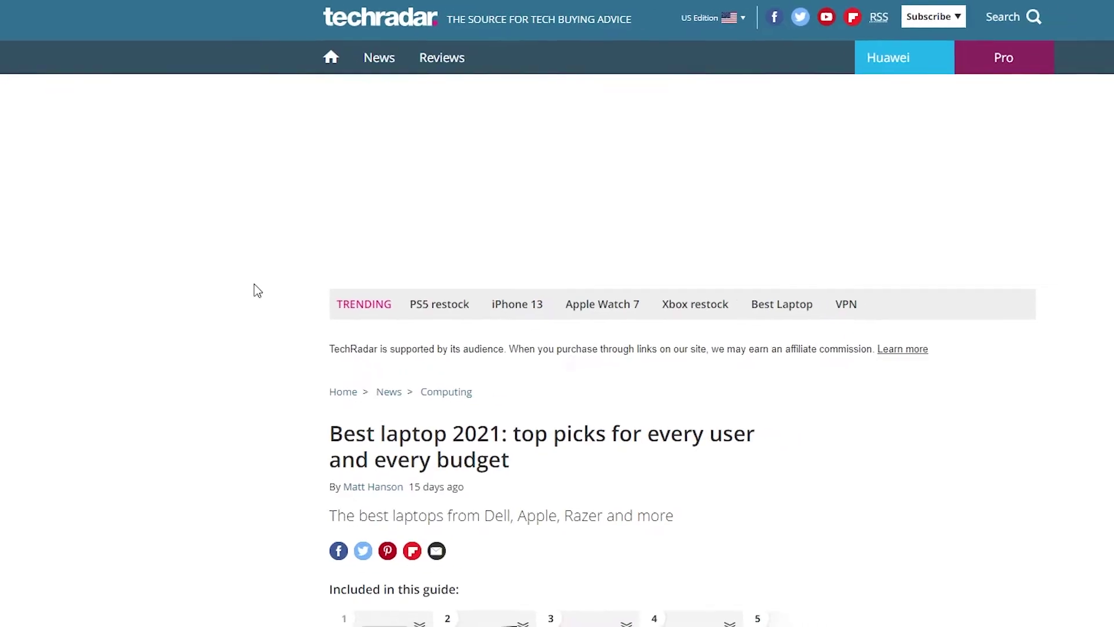
scroll(189, 361, "down", 10)
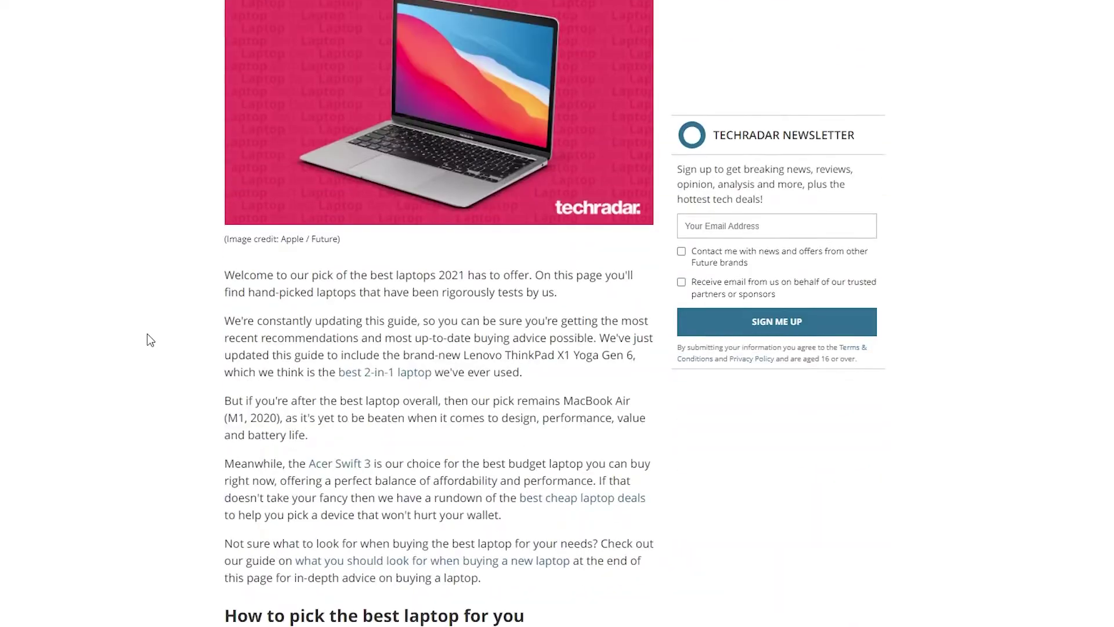
scroll(149, 340, "up", 10)
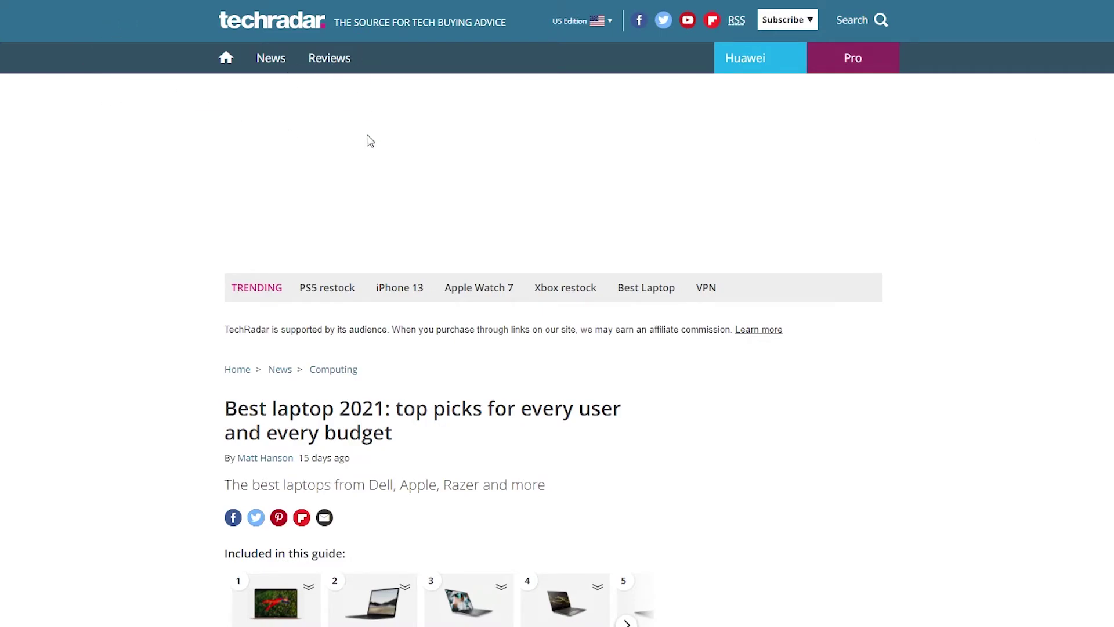
scroll(305, 299, "down", 10)
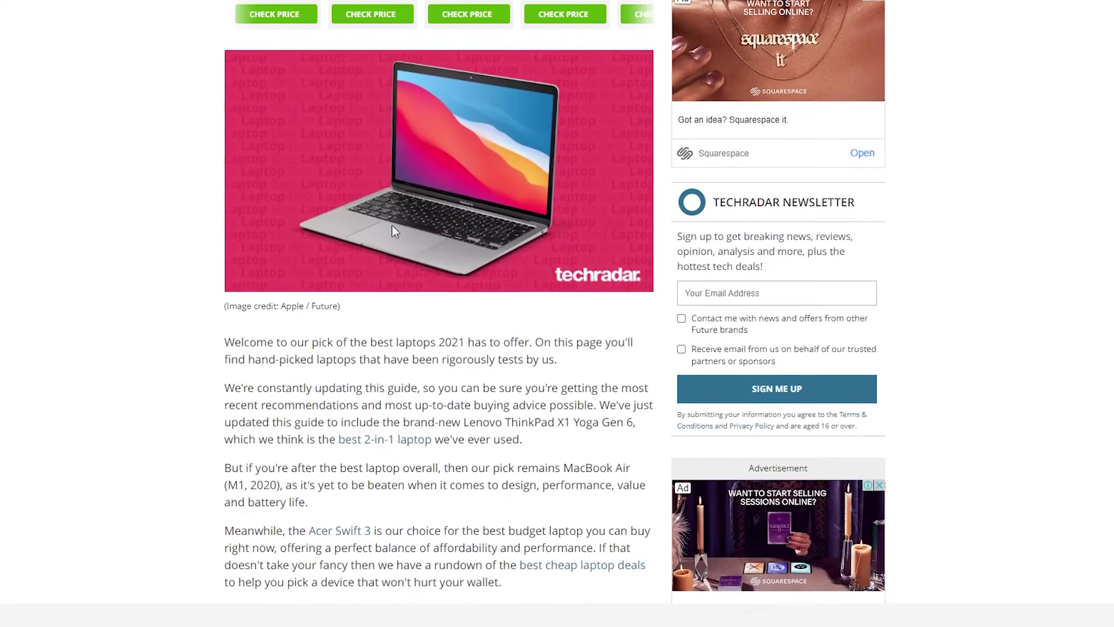
scroll(383, 229, "down", 15)
scroll(375, 226, "up", 5)
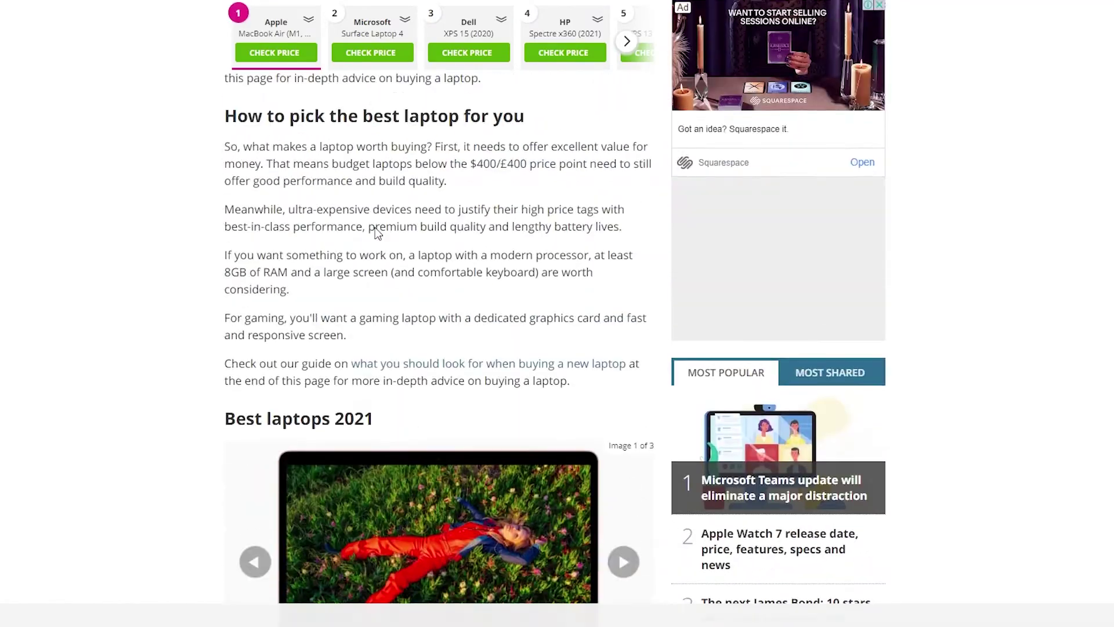
scroll(375, 232, "up", 4)
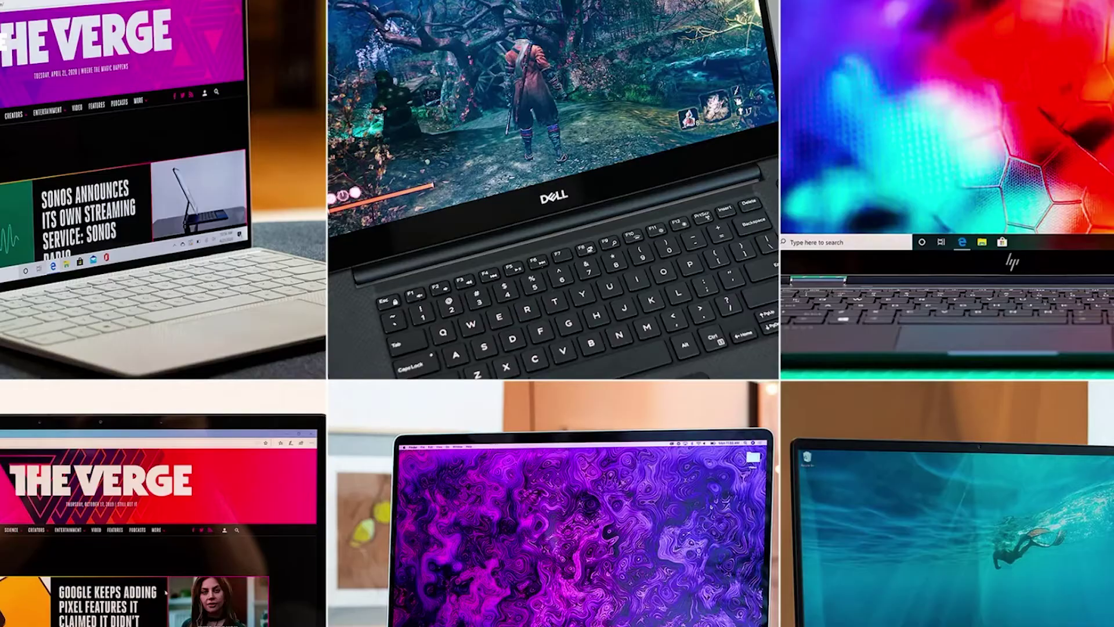
Examine the best laptop articles on The Verge and Laptop Mag, and dismiss TechRadar's newsletter sign-up.
scroll(311, 290, "down", 8)
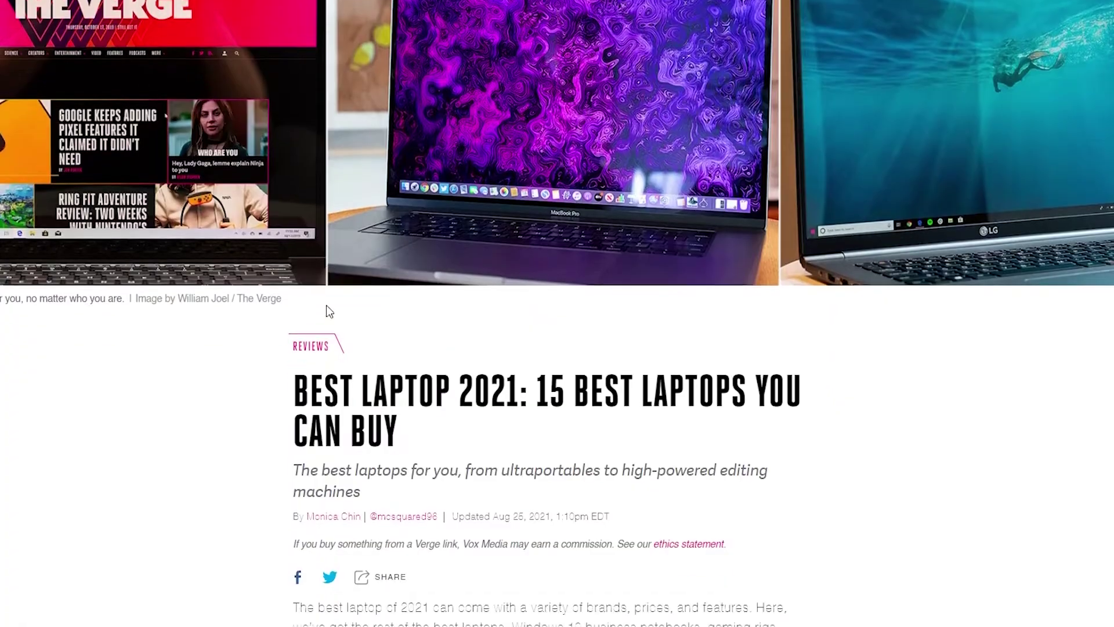
scroll(328, 311, "down", 3)
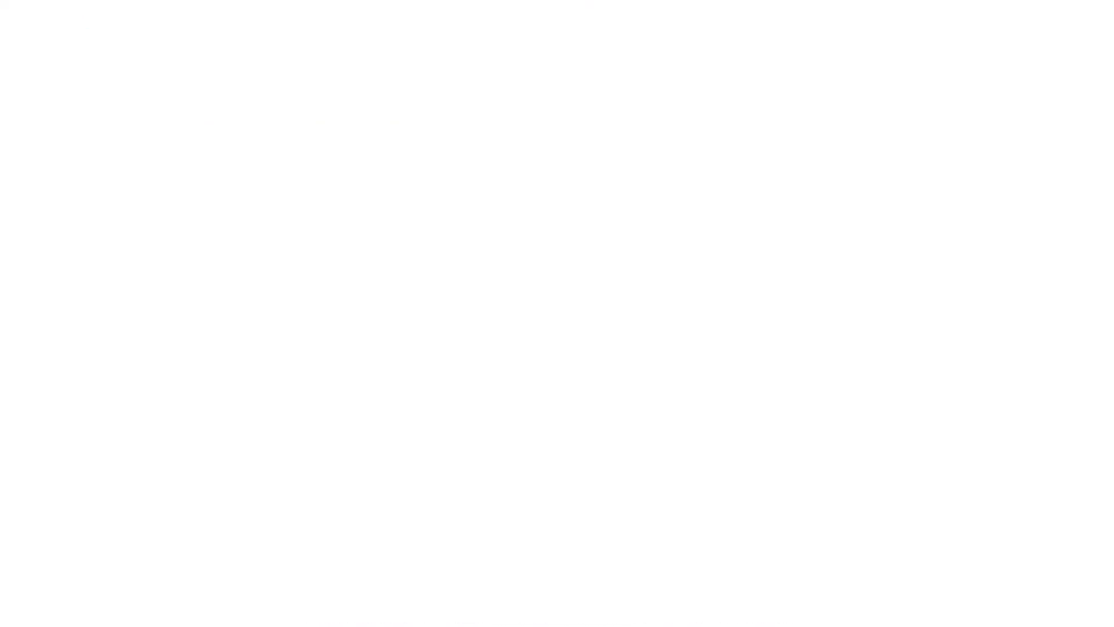
scroll(85, 311, "down", 1)
scroll(10, 361, "down", 6)
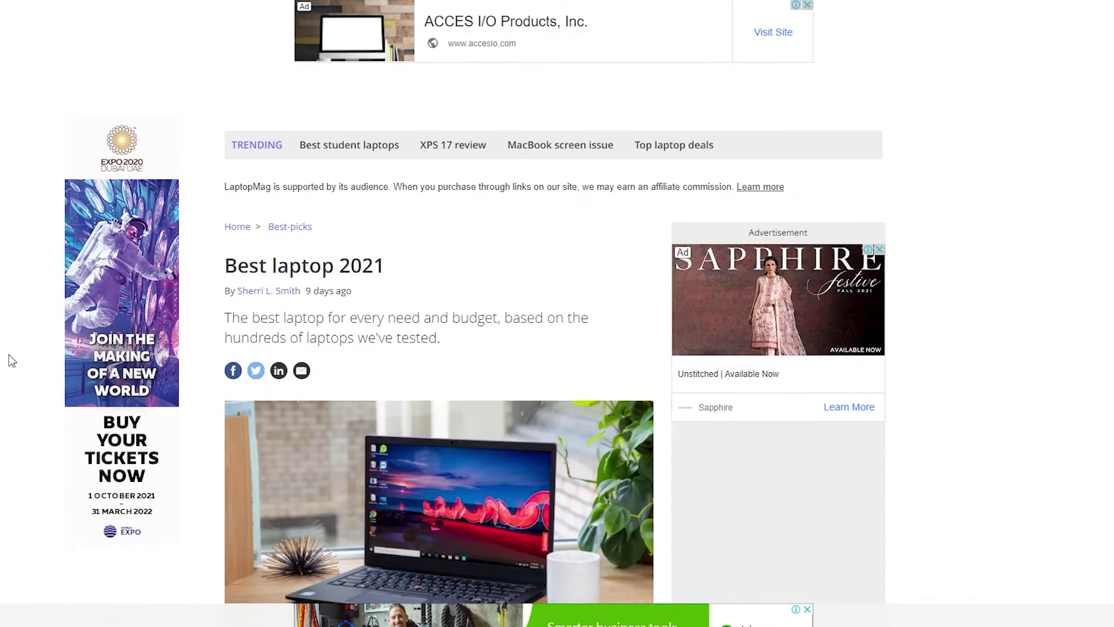
scroll(10, 361, "up", 7)
scroll(340, 281, "down", 13)
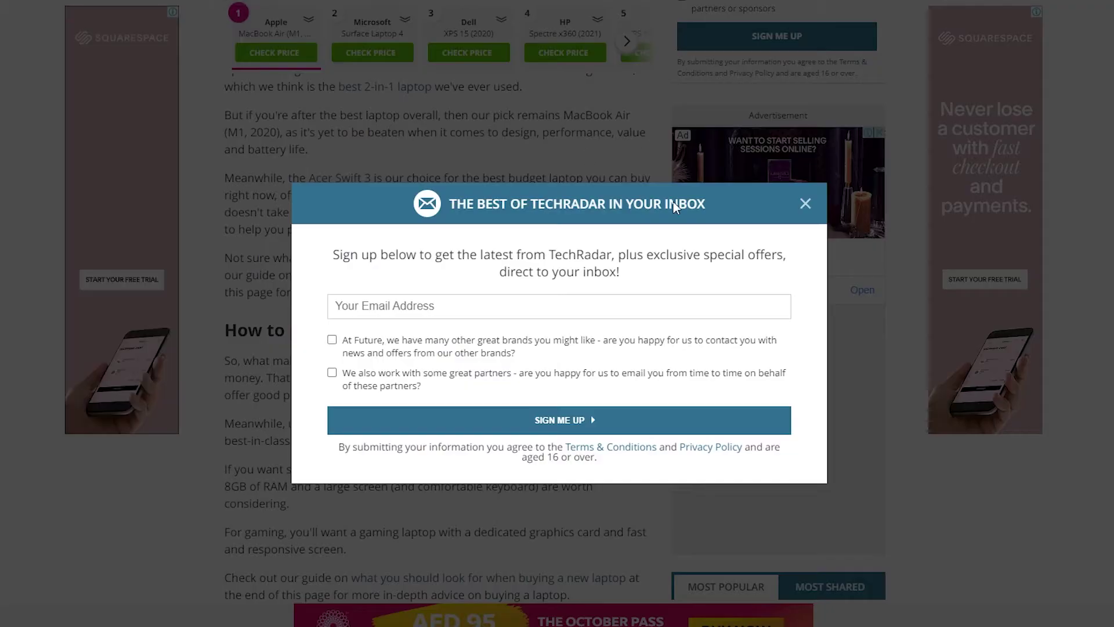
left_click(805, 203)
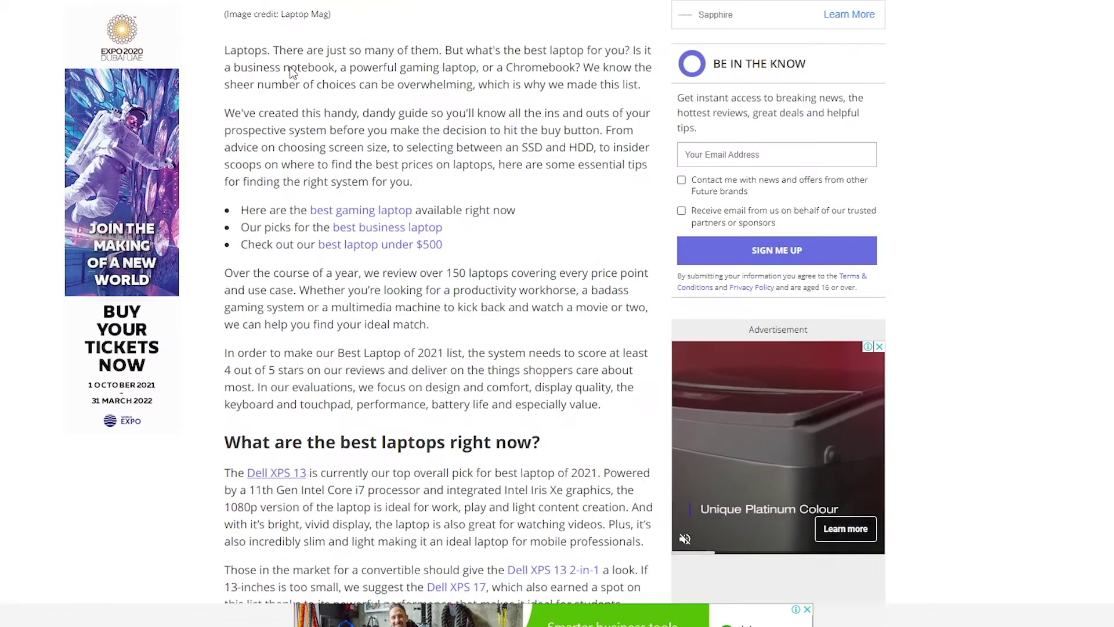
scroll(292, 73, "up", 10)
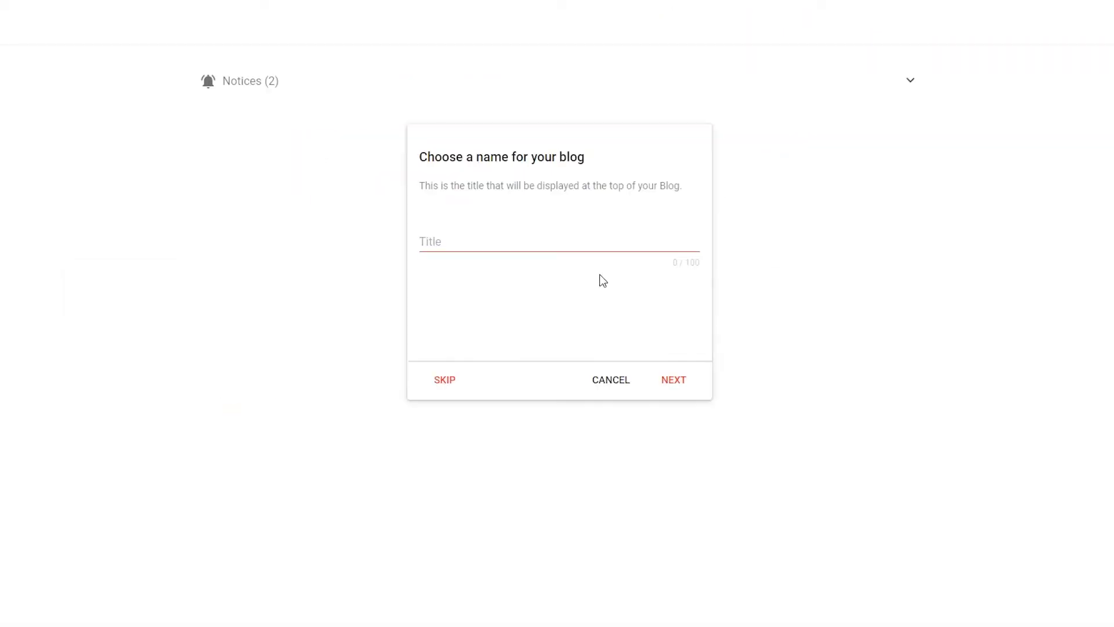
Return to the Blogger setup, title the blog "Best Laptops" and continue to the address choice.
left_click(545, 241)
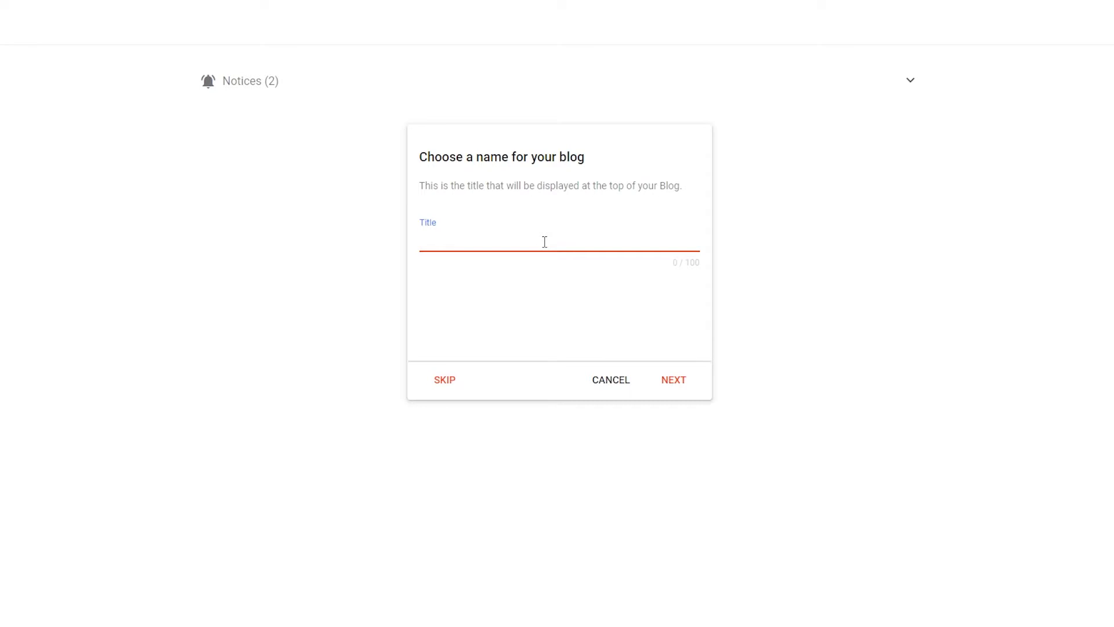
type("Best Laptops")
left_click(672, 381)
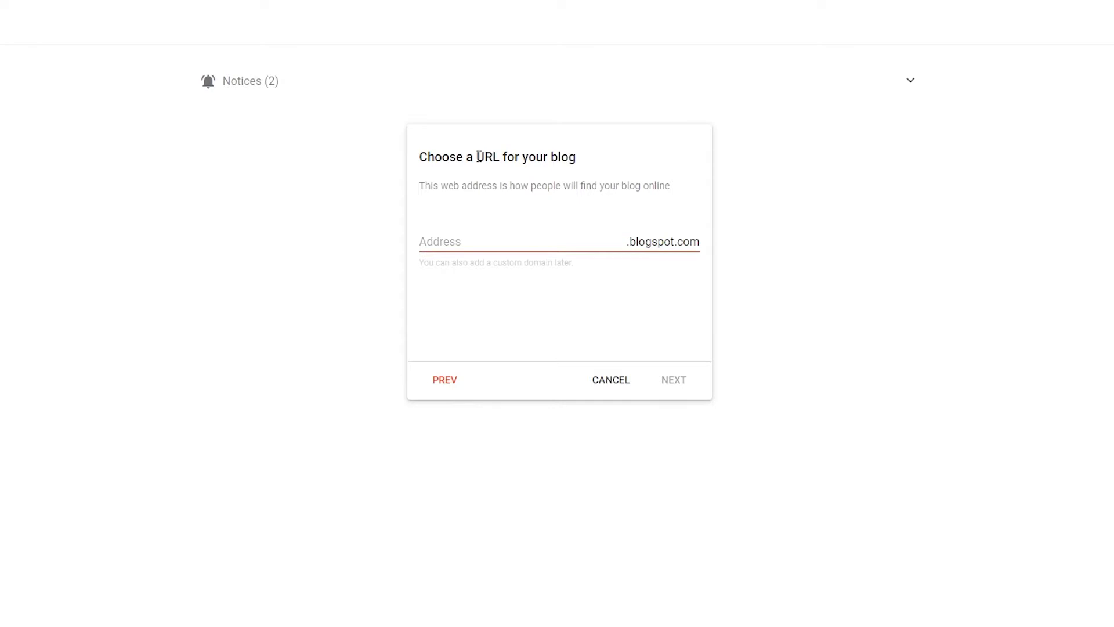
Set the blog's address to Techniche2022.blogspot.com and continue to the display name.
left_click(478, 250)
type("Technice")
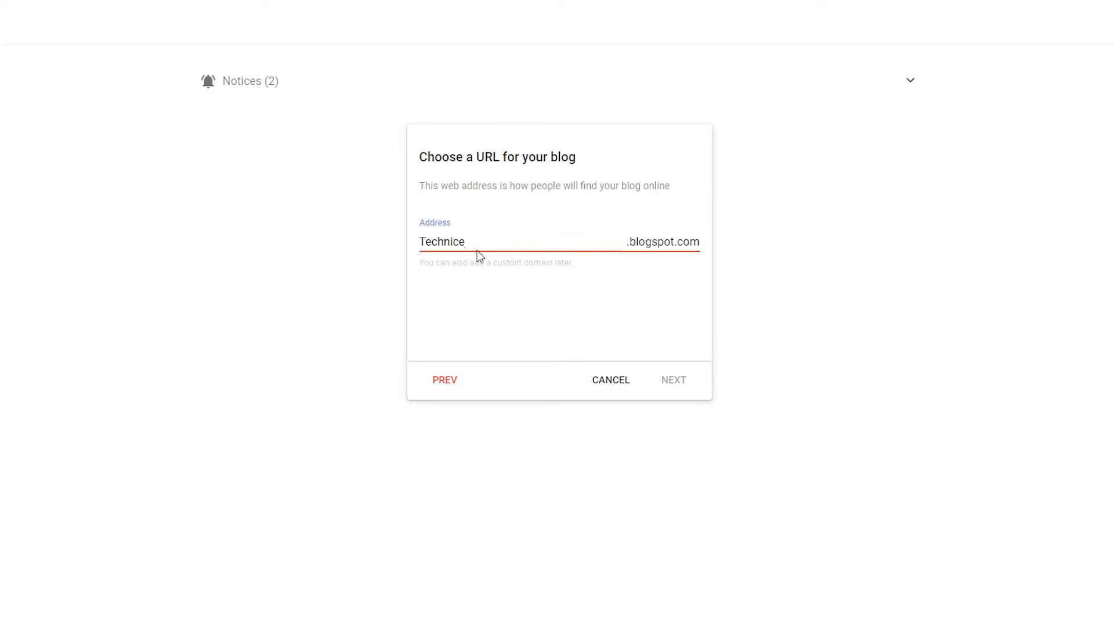
key("Left")
type("h")
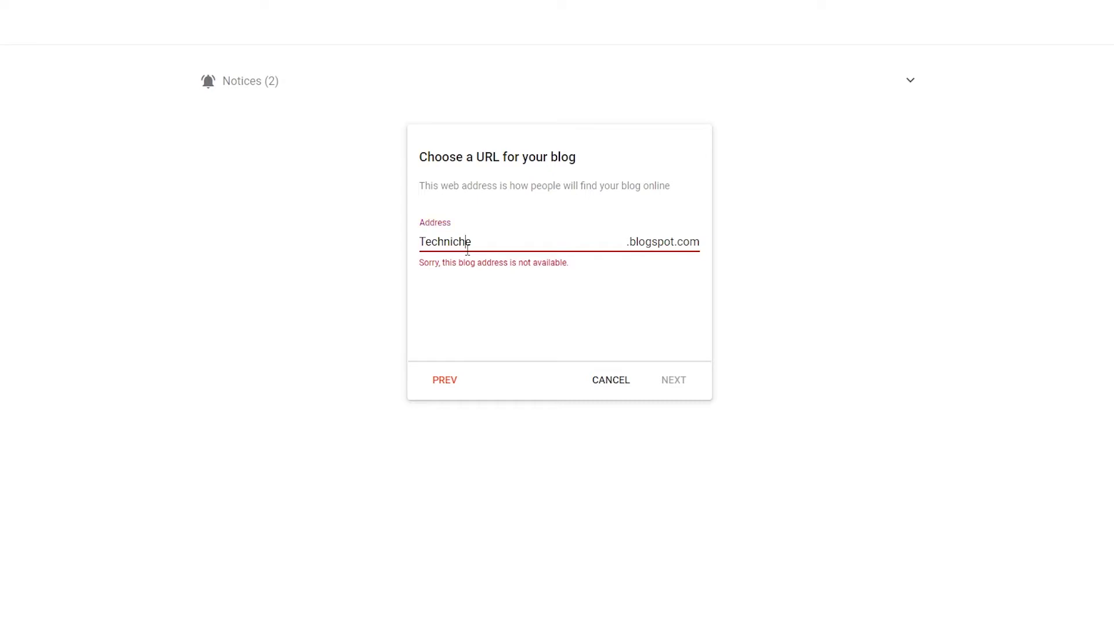
right_click(457, 243)
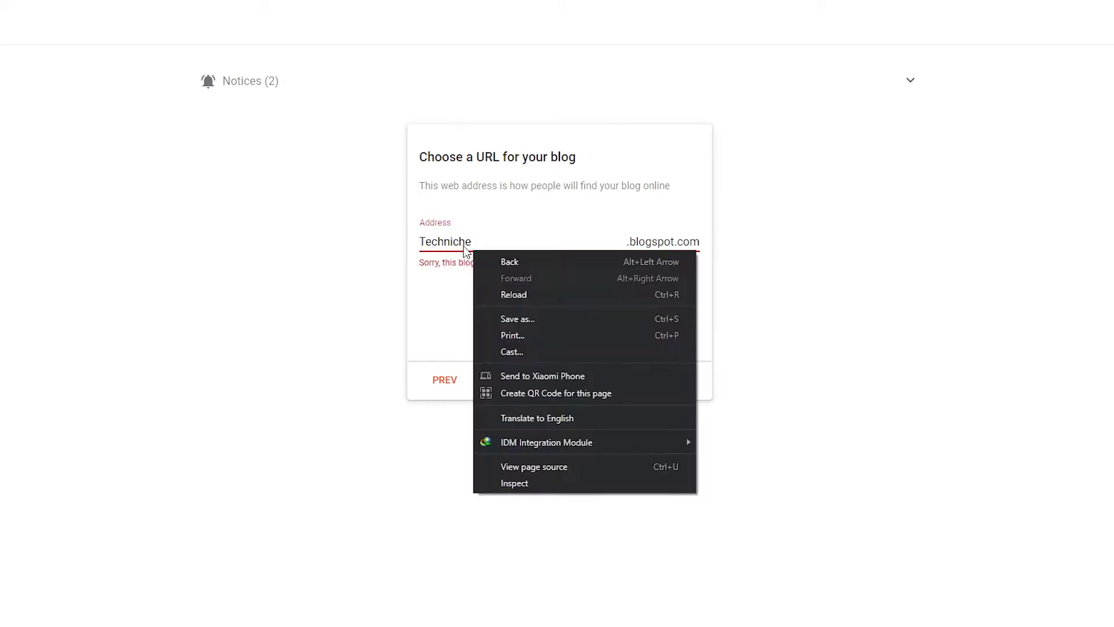
left_click(452, 263)
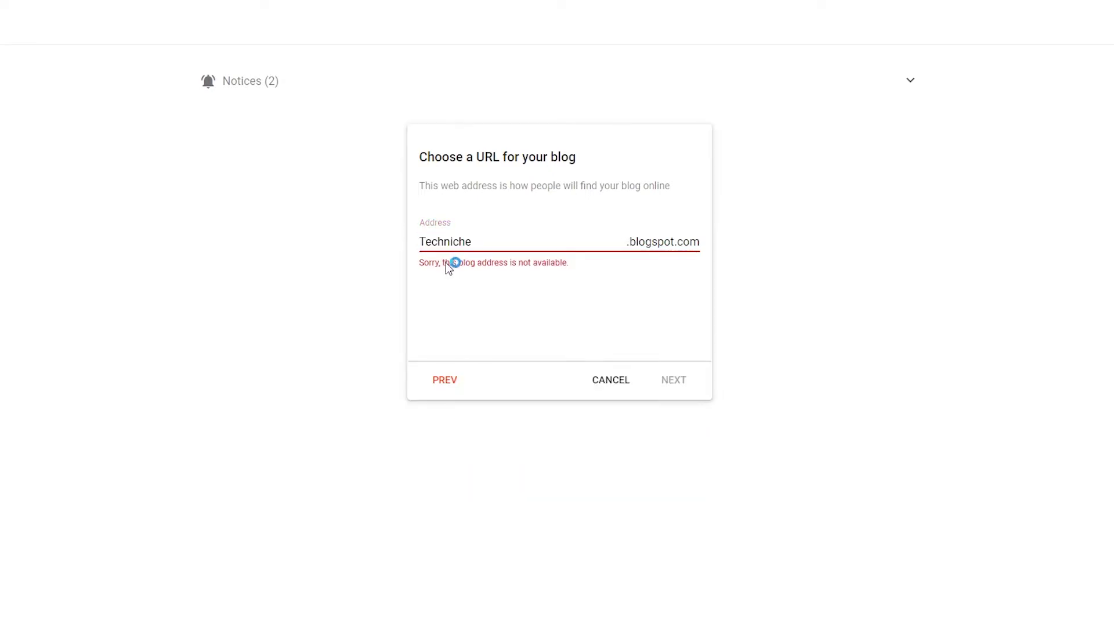
left_click(500, 246)
type("2022")
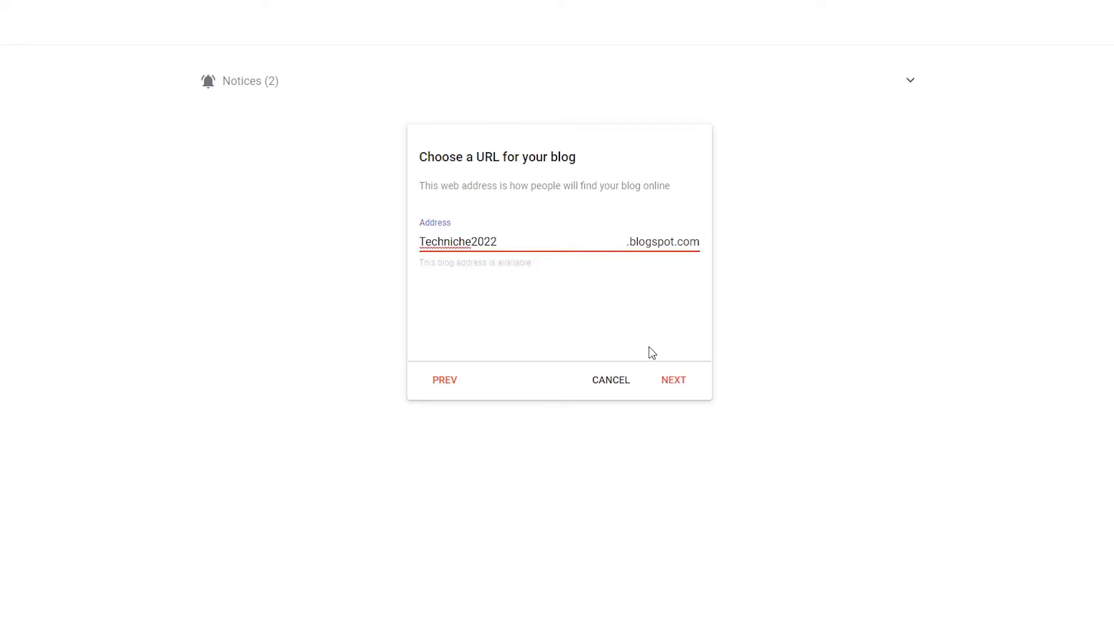
left_click(682, 388)
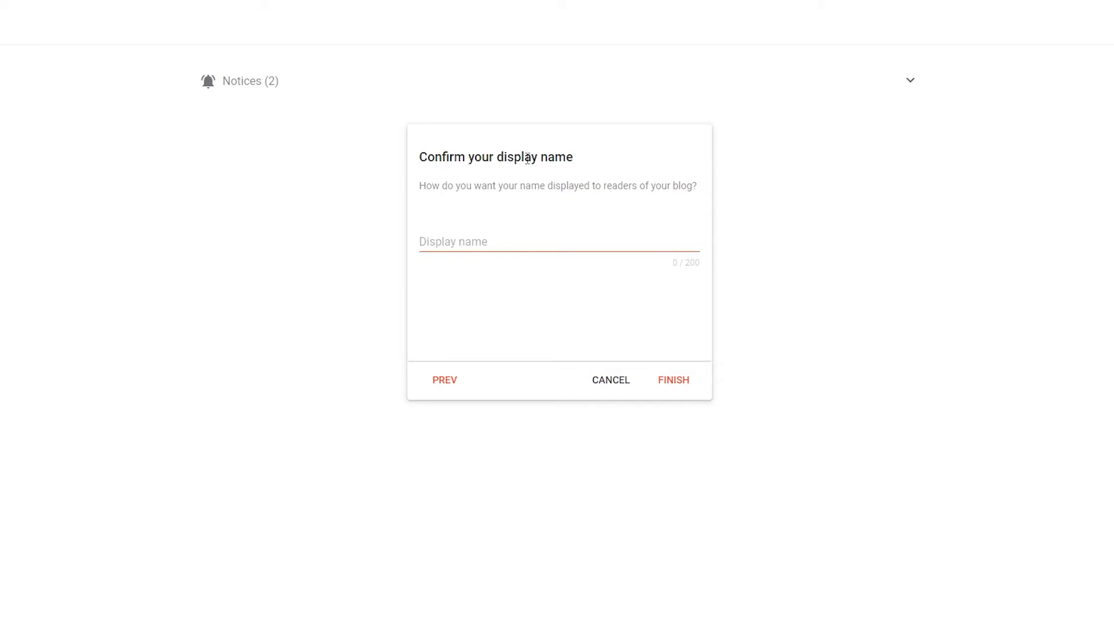
Enter "Techniche" as the display name, finish creating the blog and collapse the notices on its posts page.
left_click(552, 237)
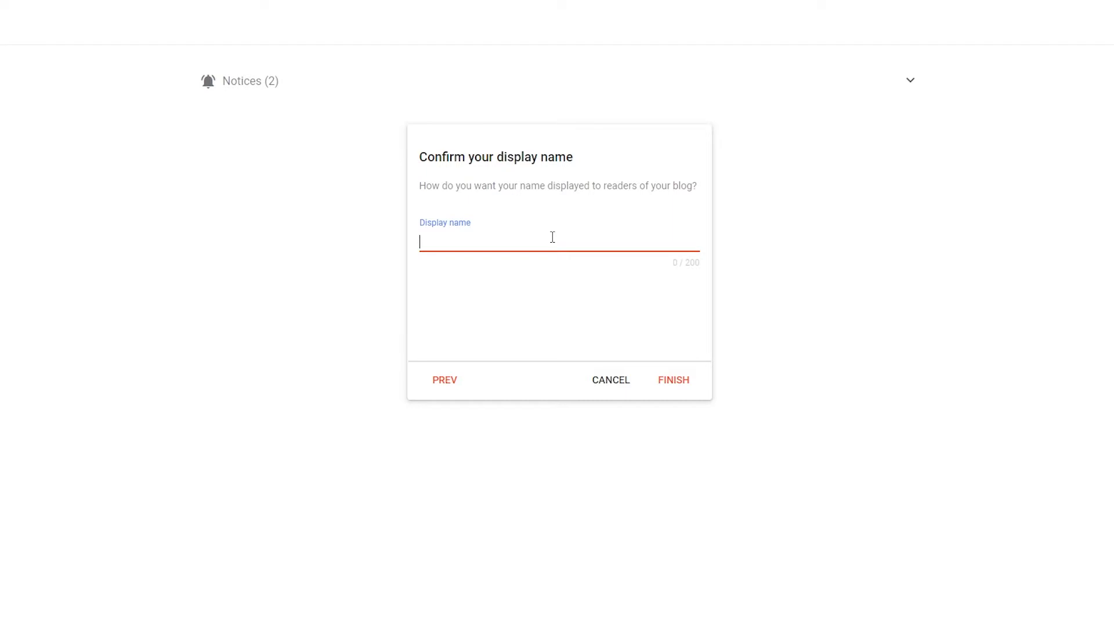
type("Techniche")
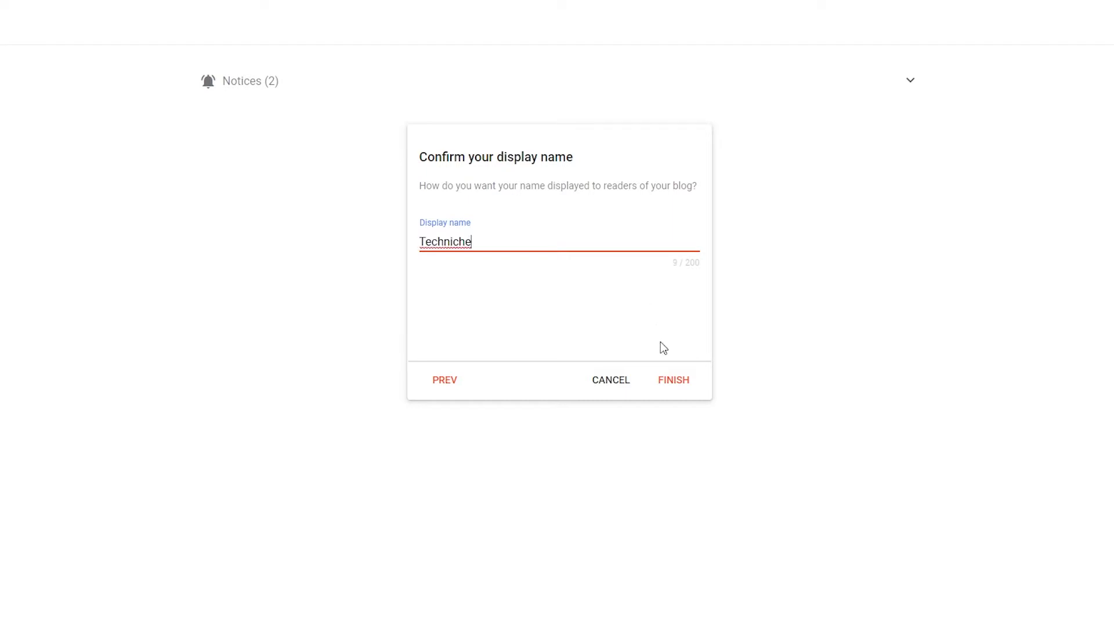
left_click(668, 383)
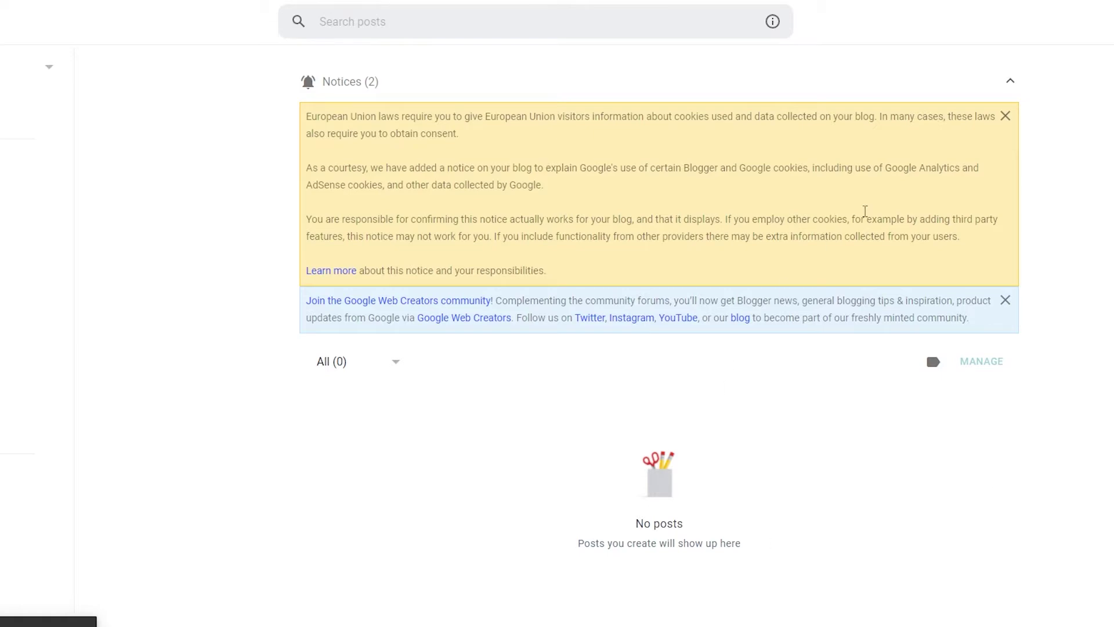
left_click(1014, 79)
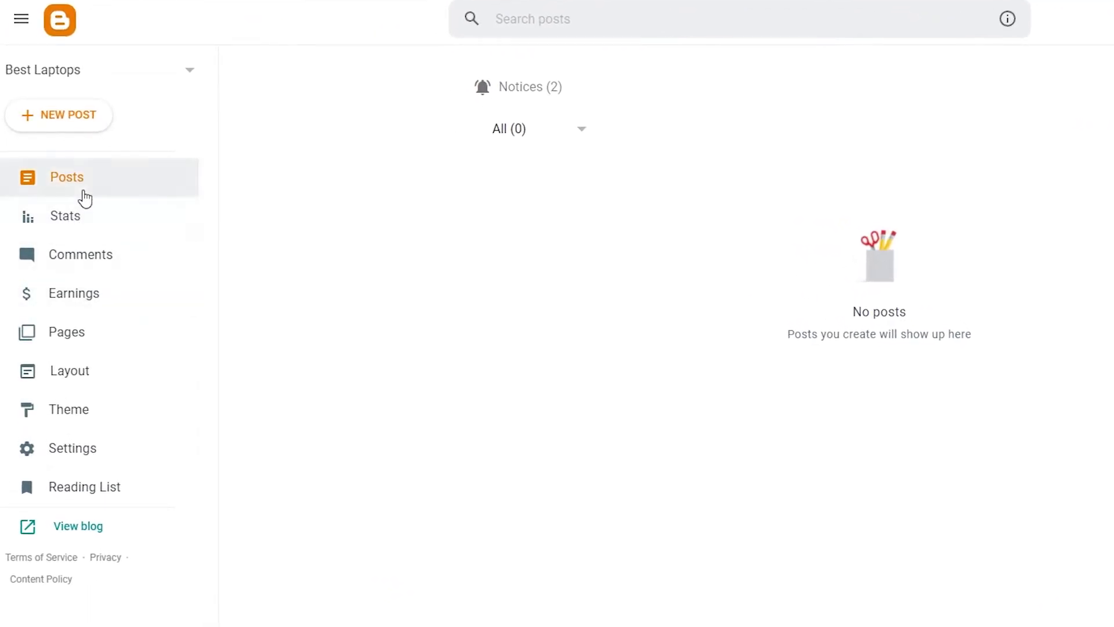
View the Best Laptops blog's Stats, Comments and Pages sections.
left_click(78, 231)
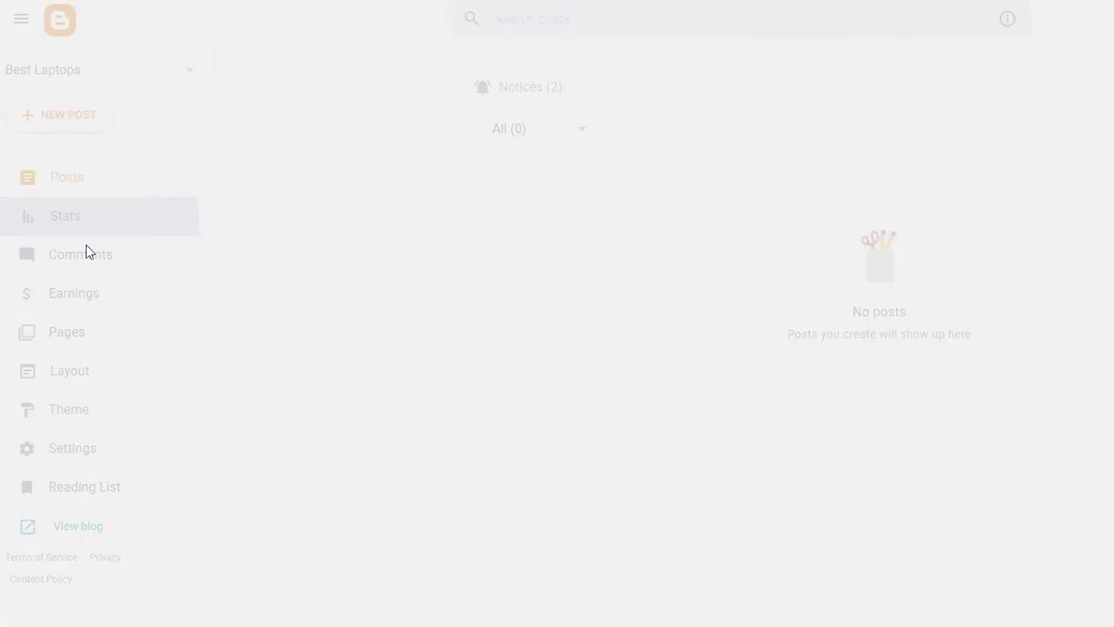
scroll(389, 270, "down", 12)
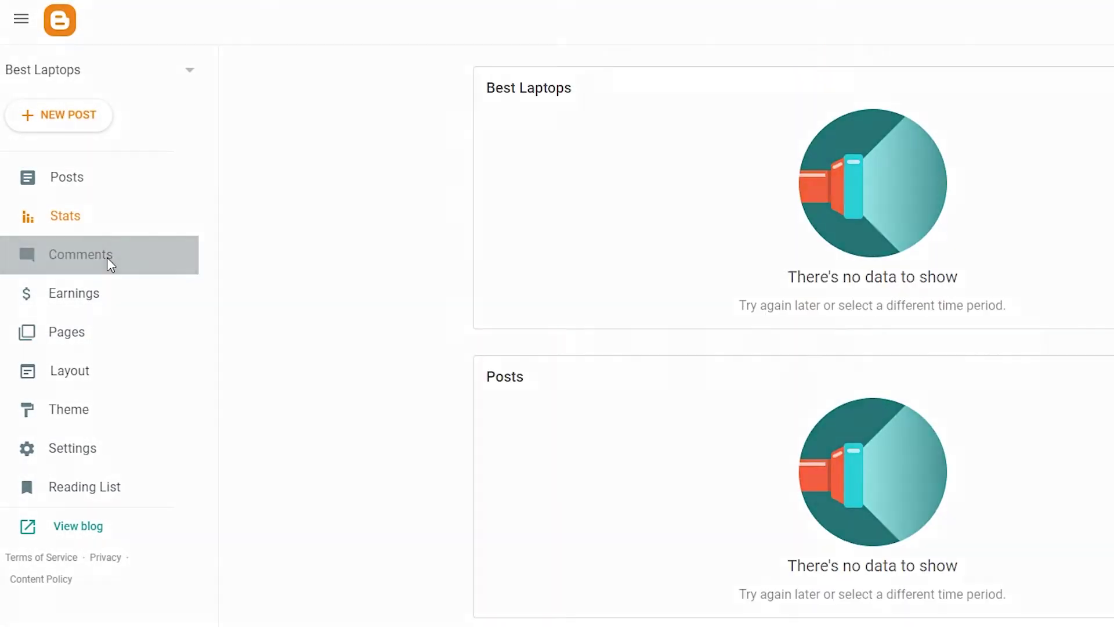
left_click(107, 263)
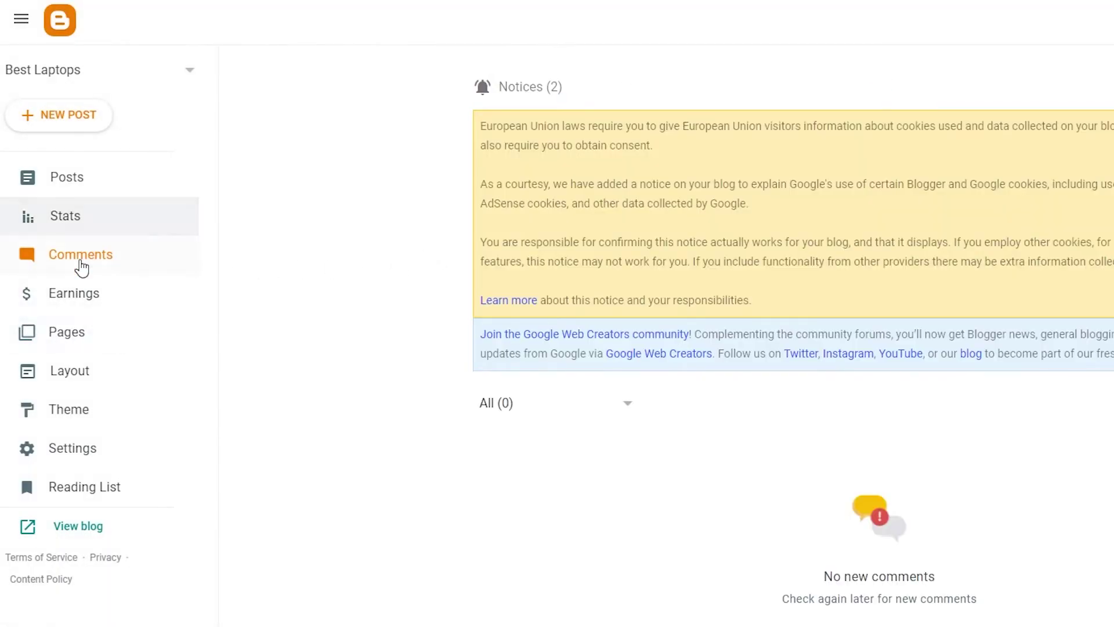
left_click(80, 340)
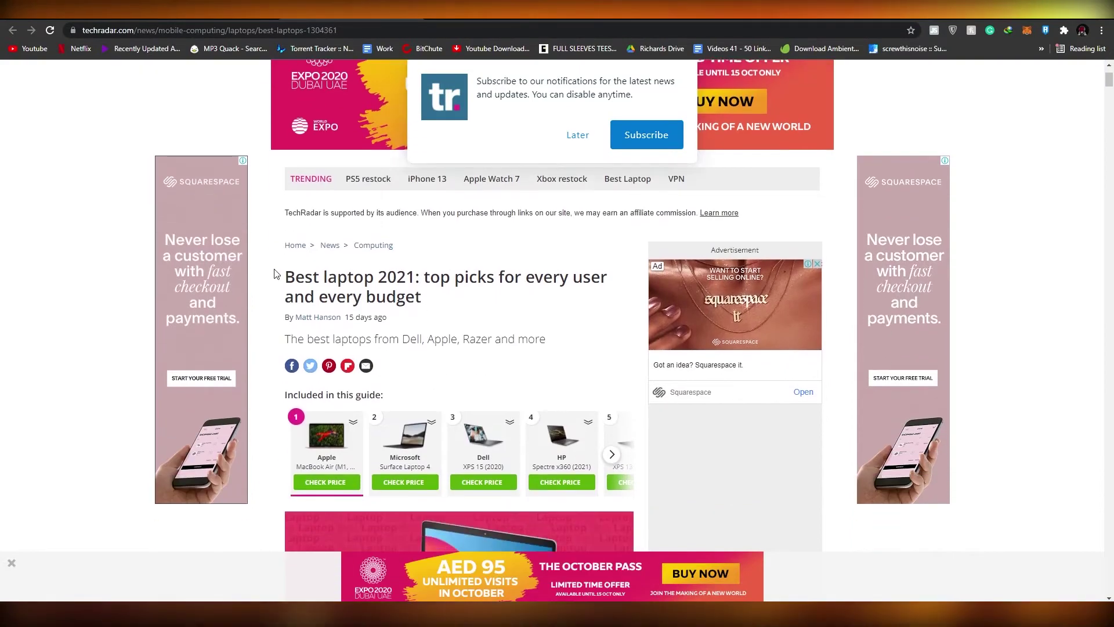
Switch to TechRadar's best laptop guide and examine its headline, product list and introductory text.
left_click_drag(296, 277, 464, 278)
left_click(458, 303)
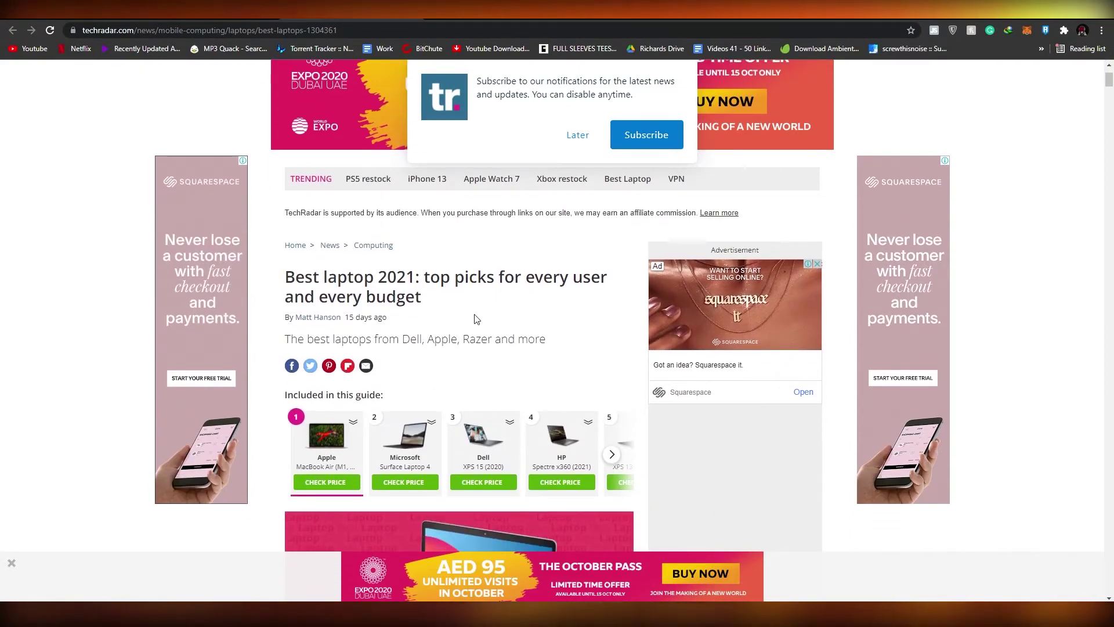
scroll(476, 319, "down", 10)
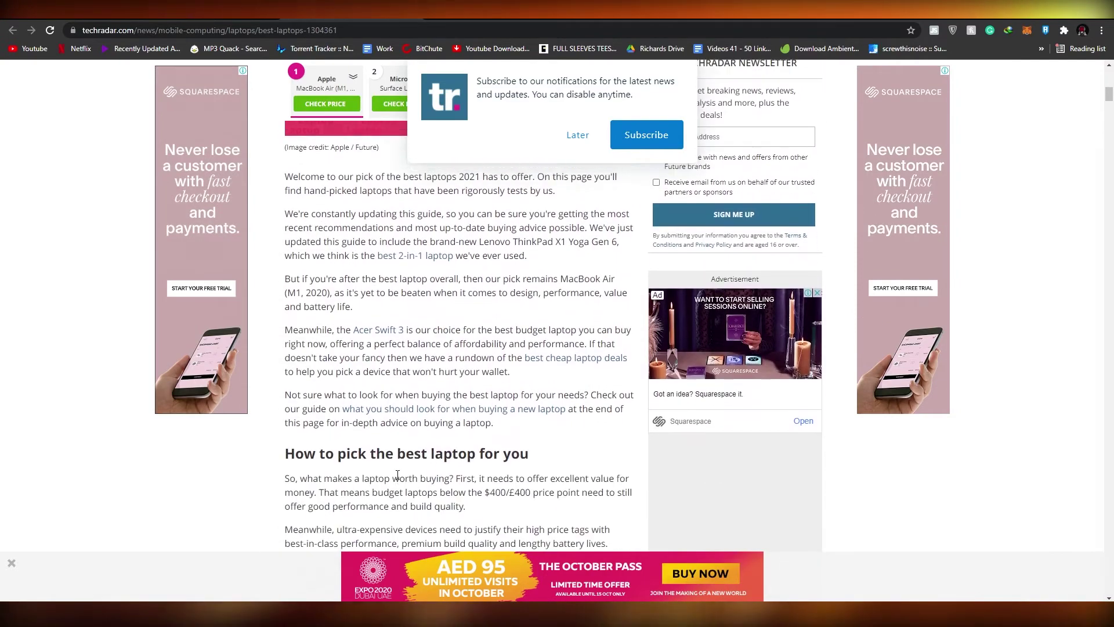
scroll(397, 475, "up", 10)
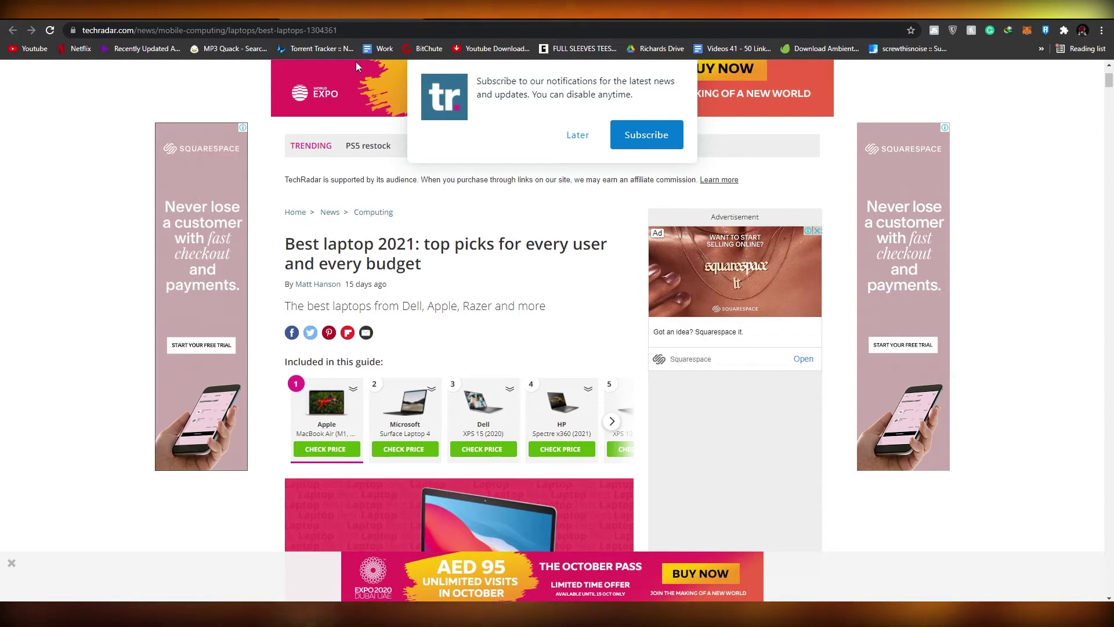
Return to the Best Laptops dashboard in Blogger, open its layout with notices collapsed, and examine the main column's sections from search to footer.
left_click(36, 20)
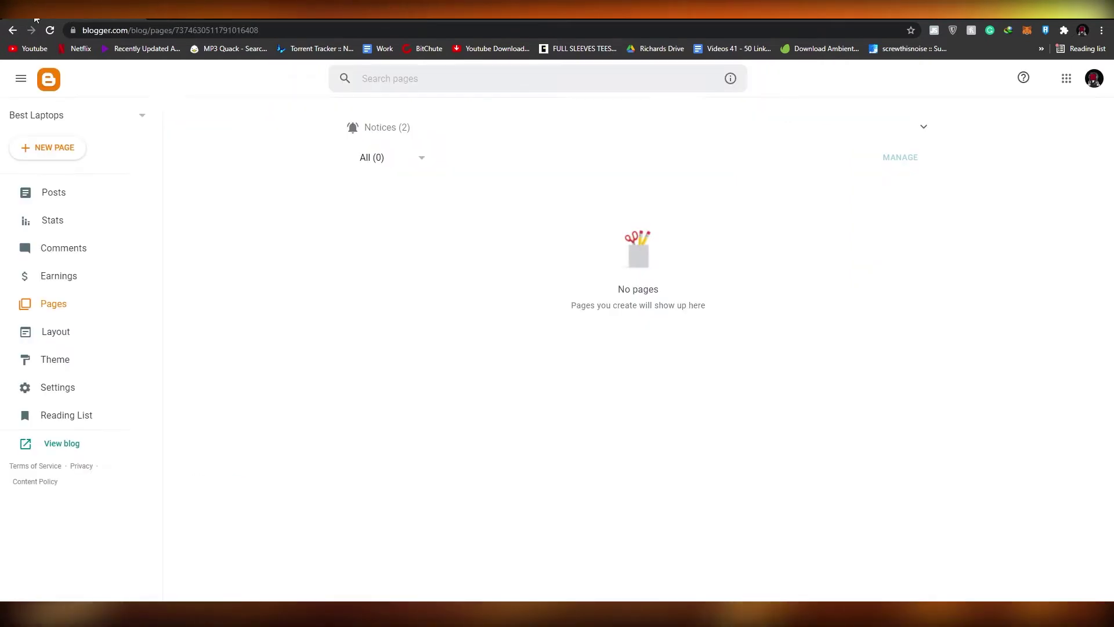
left_click(40, 340)
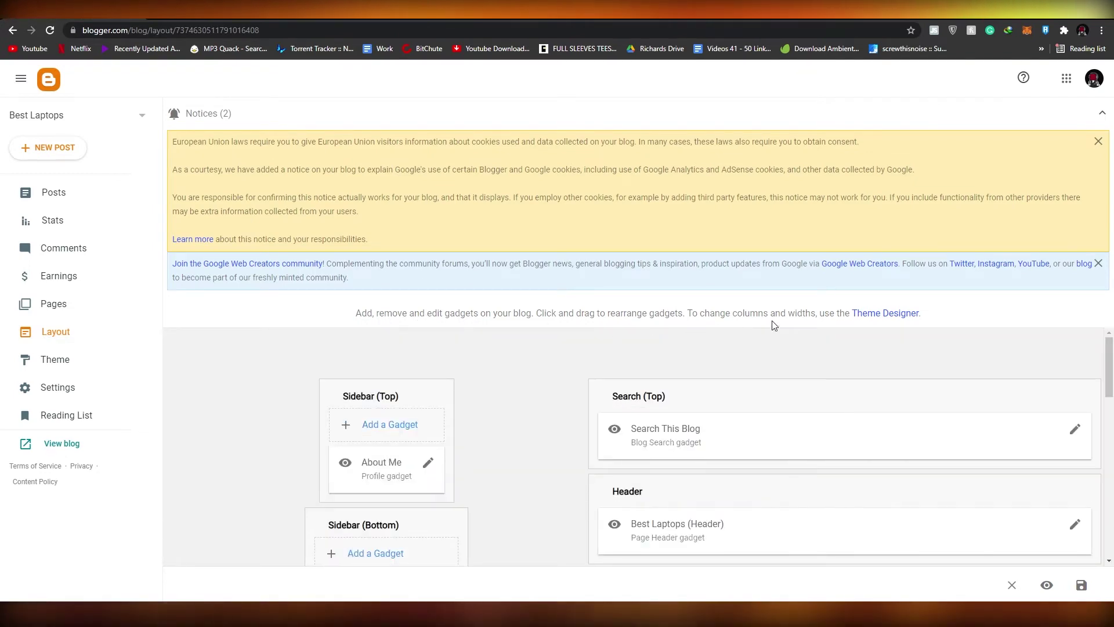
left_click(1103, 114)
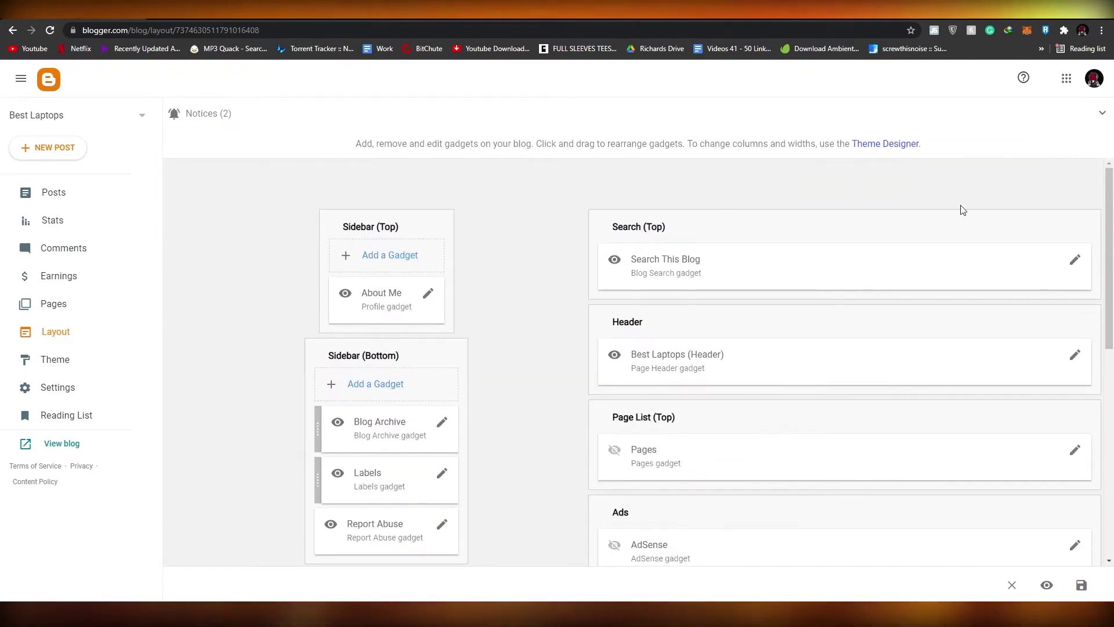
scroll(482, 304, "down", 3)
scroll(528, 306, "up", 3)
scroll(635, 256, "down", 2)
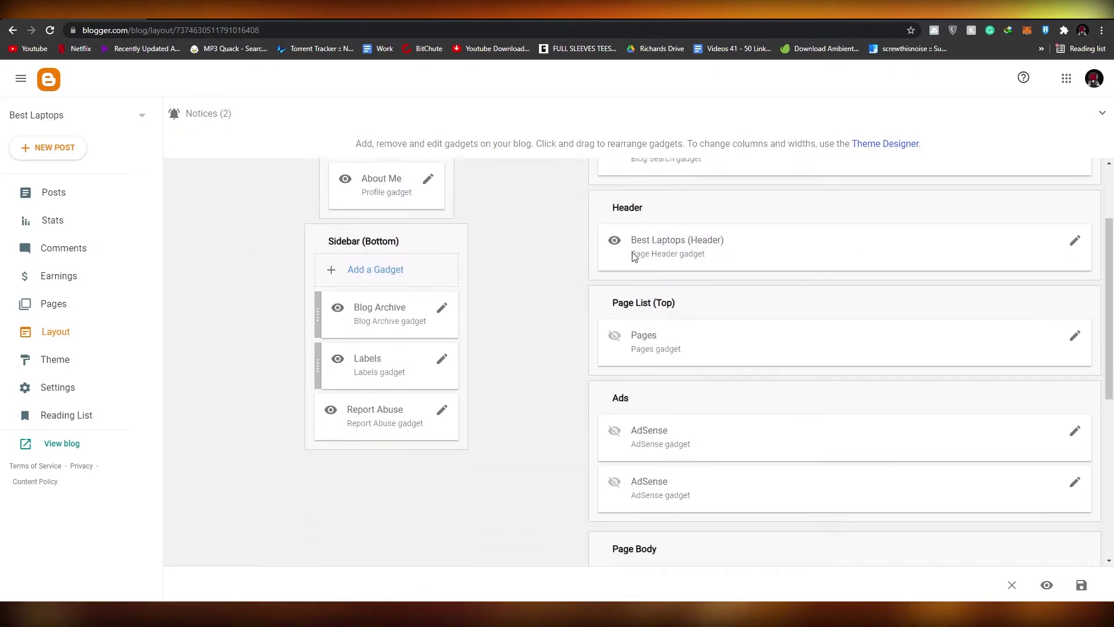
scroll(633, 255, "up", 3)
scroll(660, 278, "down", 1)
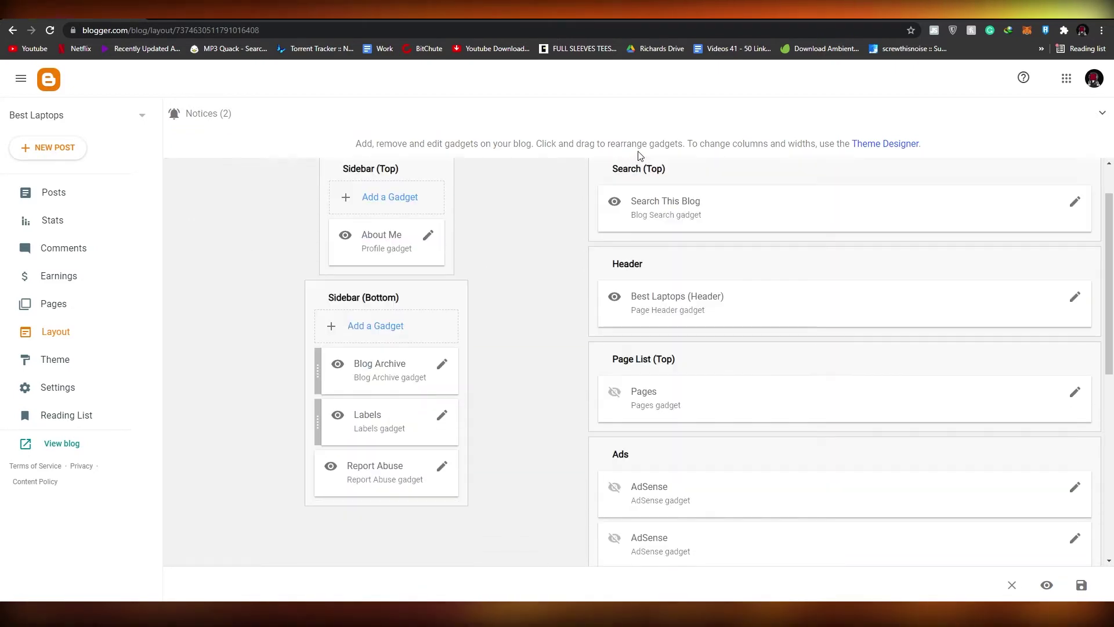
scroll(635, 279, "down", 1)
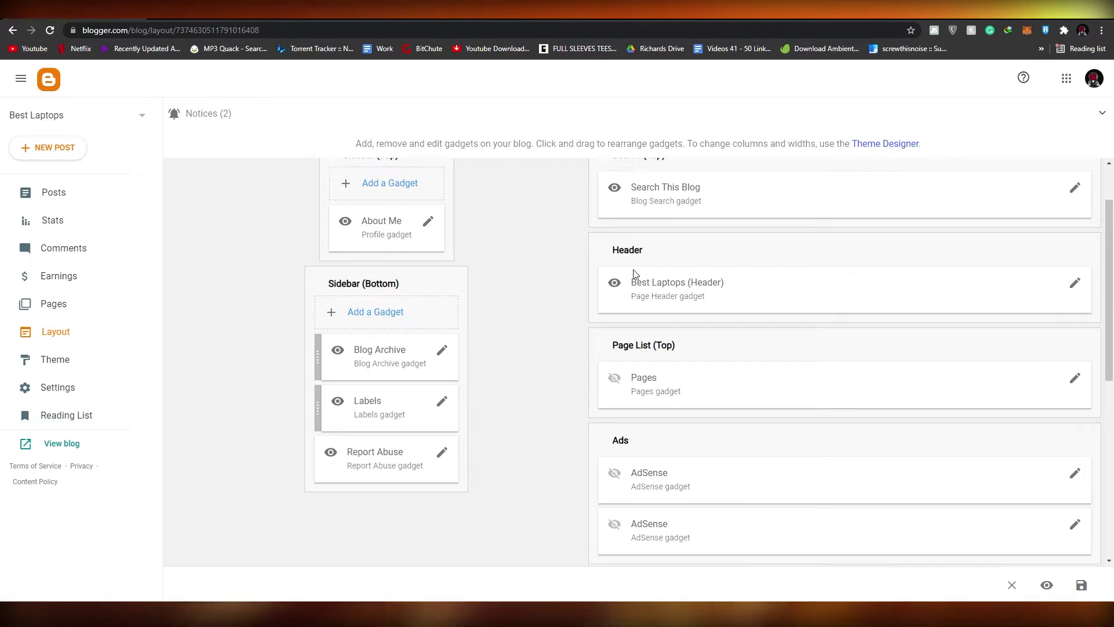
scroll(648, 272, "down", 2)
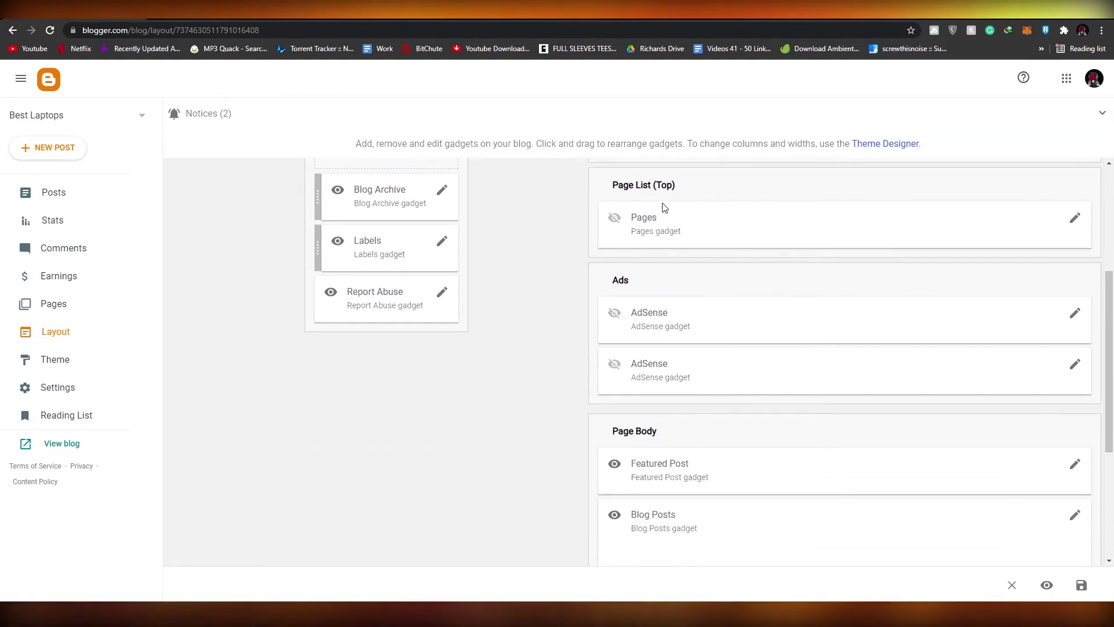
scroll(661, 212, "down", 1)
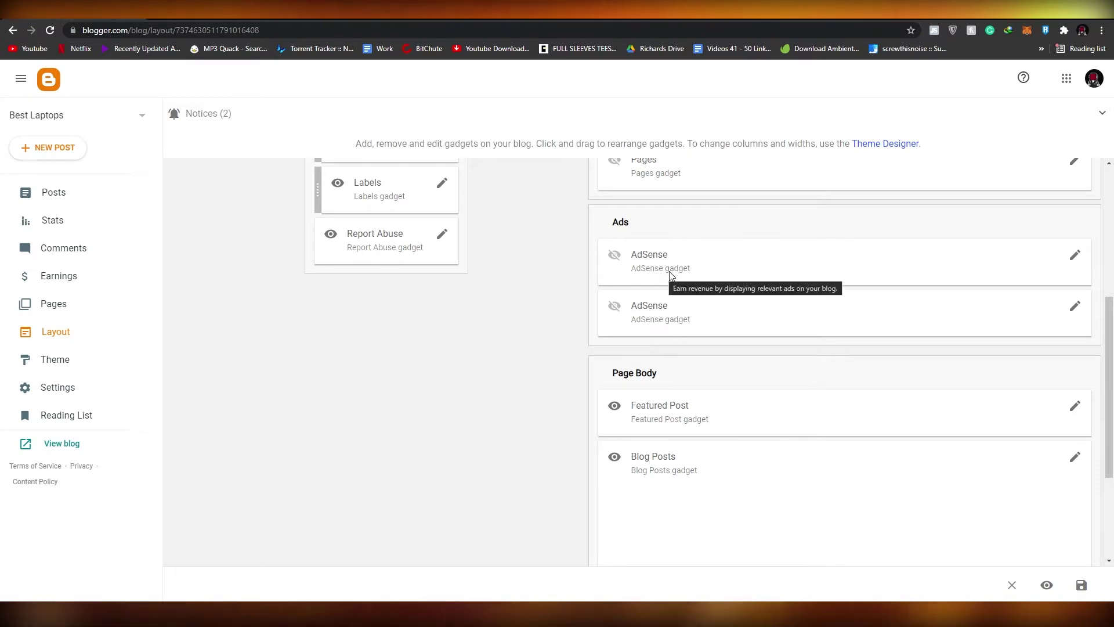
scroll(696, 296, "down", 2)
scroll(670, 256, "down", 1)
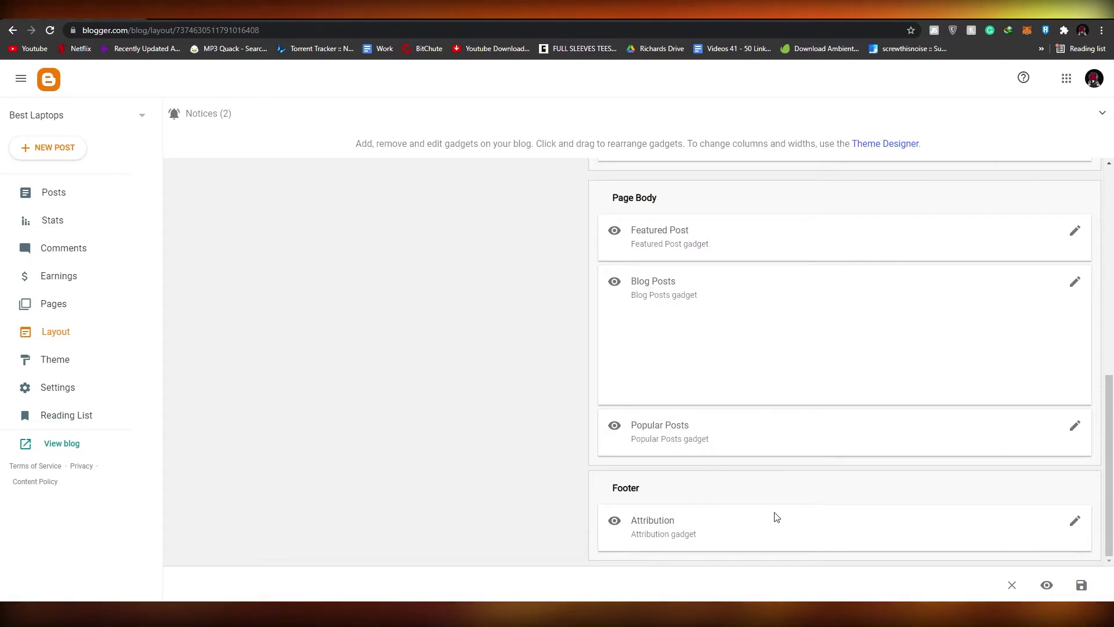
Examine the gadgets in the layout's upper and lower sidebar sections.
scroll(737, 572, "up", 2)
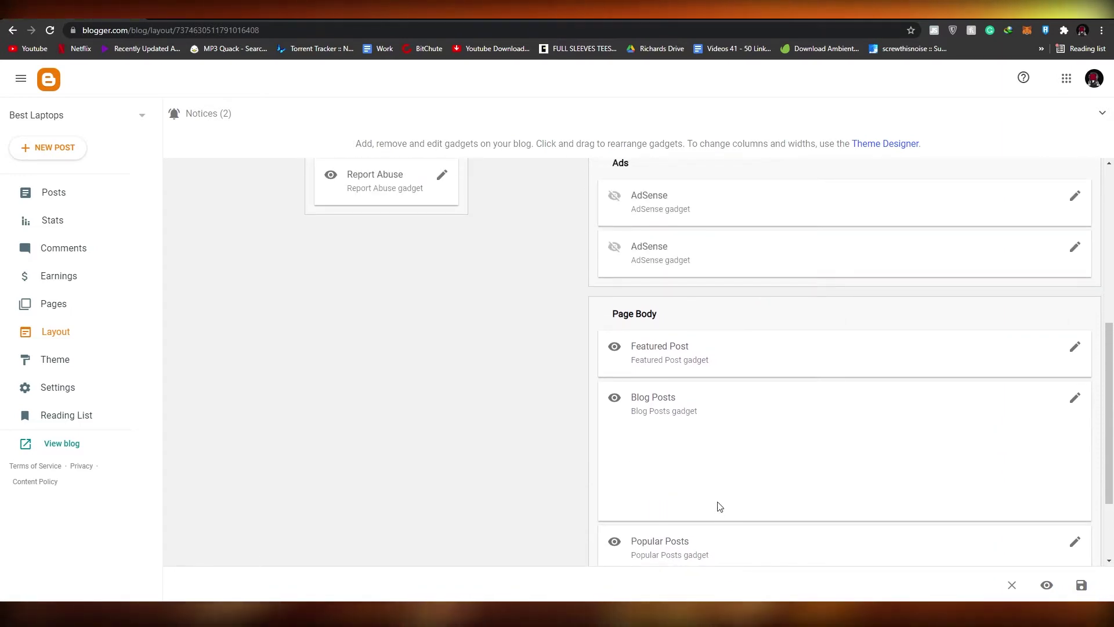
scroll(718, 505, "up", 6)
scroll(666, 509, "down", 1)
scroll(666, 510, "up", 2)
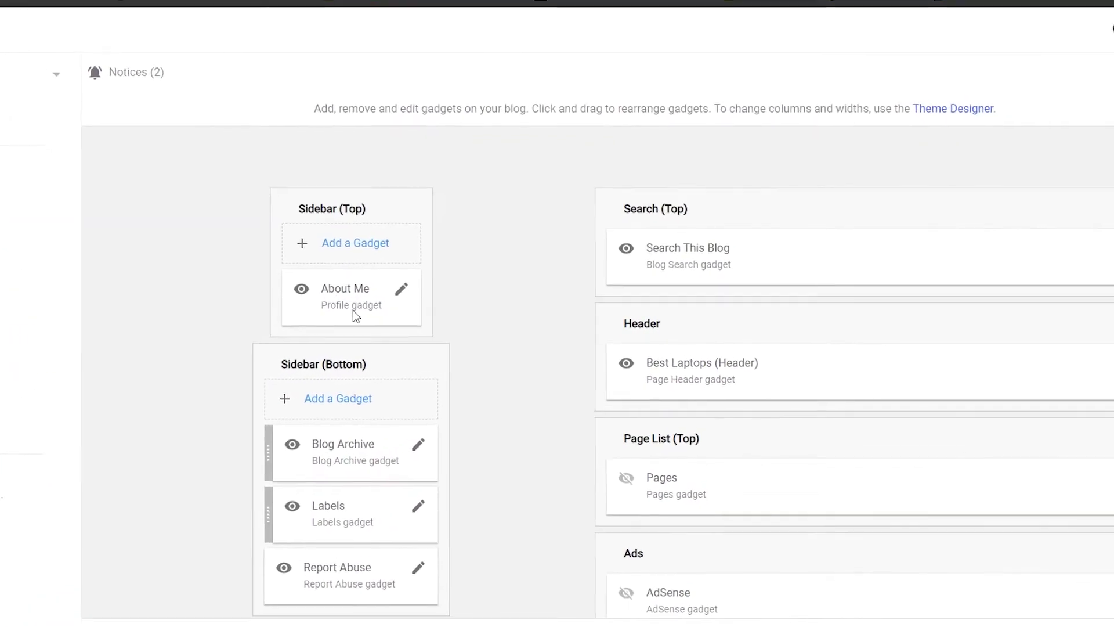
scroll(350, 302, "down", 1)
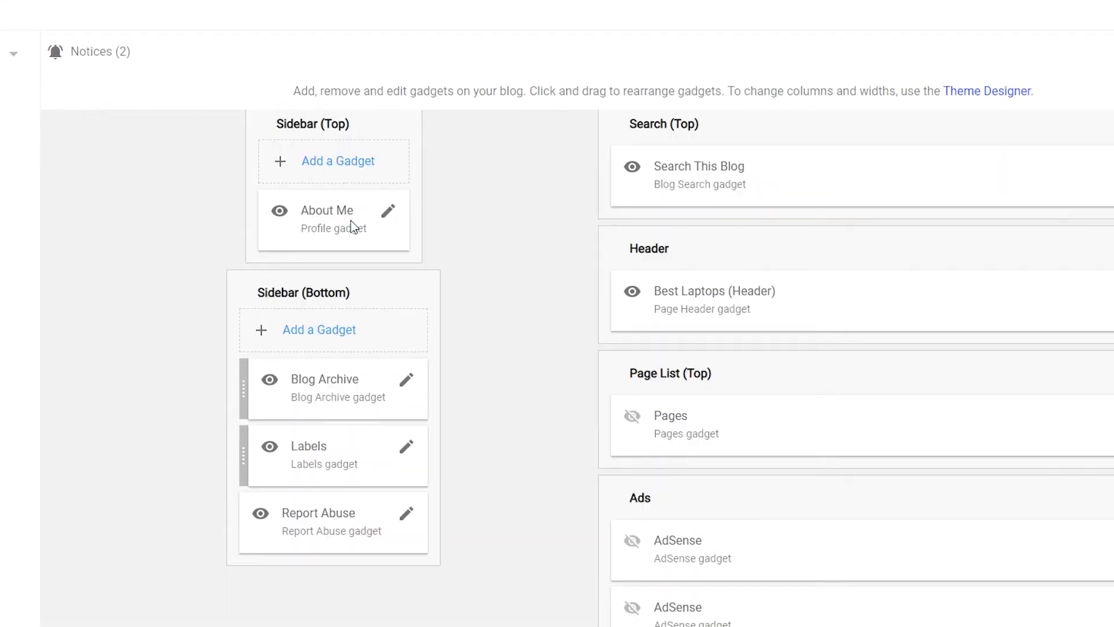
scroll(336, 230, "down", 1)
scroll(321, 273, "down", 1)
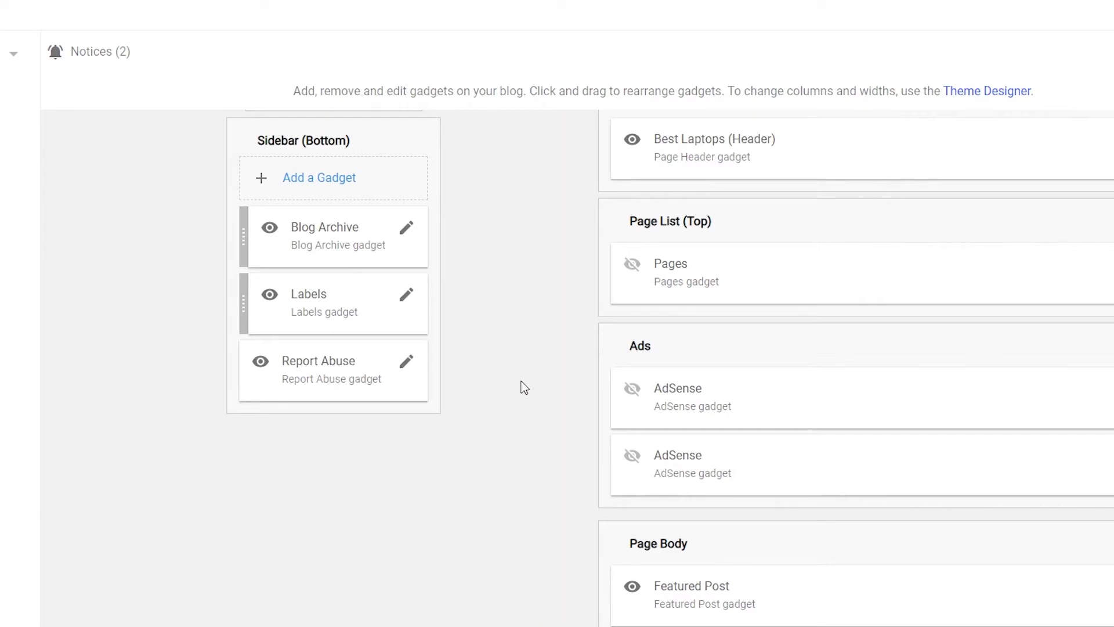
Add a Translate gadget titled "Languages" with the Dropdown Only style to the Sidebar (Bottom) section.
scroll(498, 409, "up", 3)
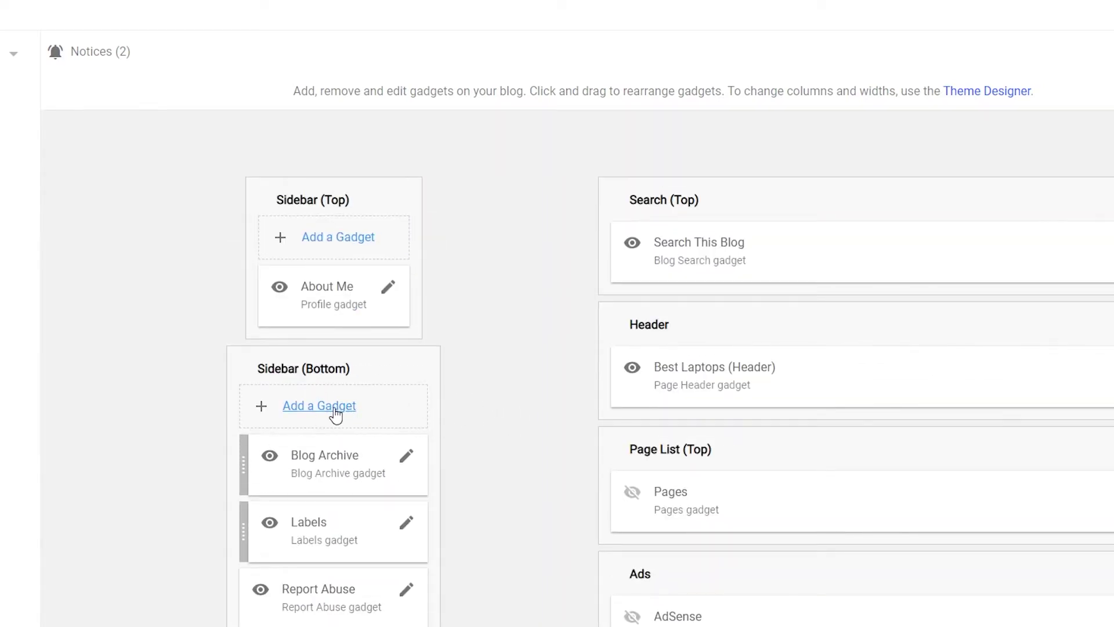
left_click(354, 402)
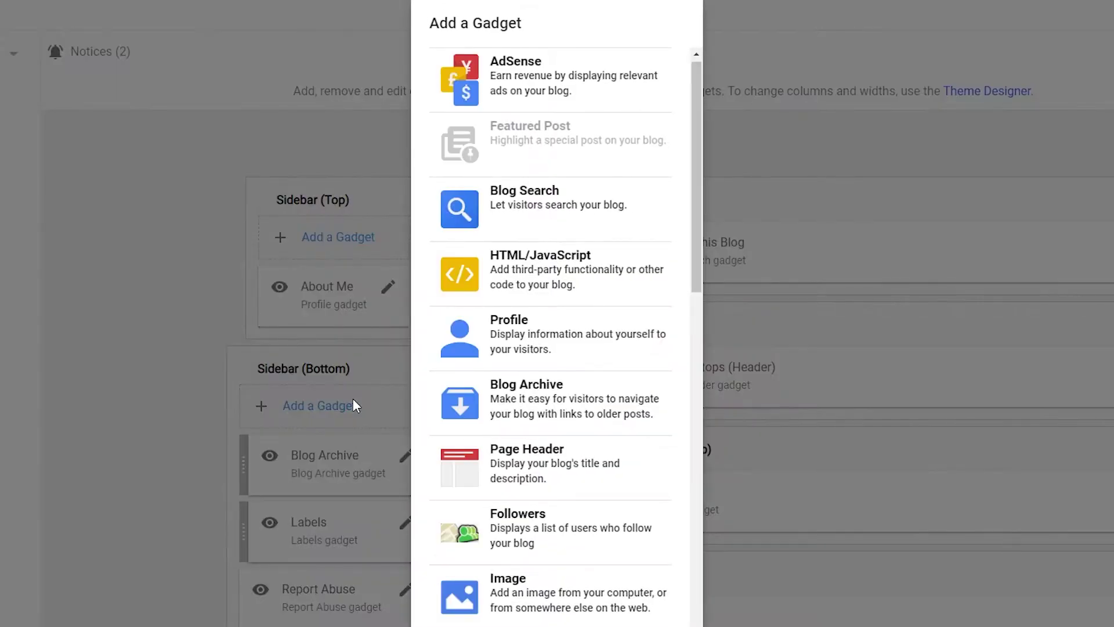
scroll(567, 187, "down", 6)
scroll(567, 187, "down", 10)
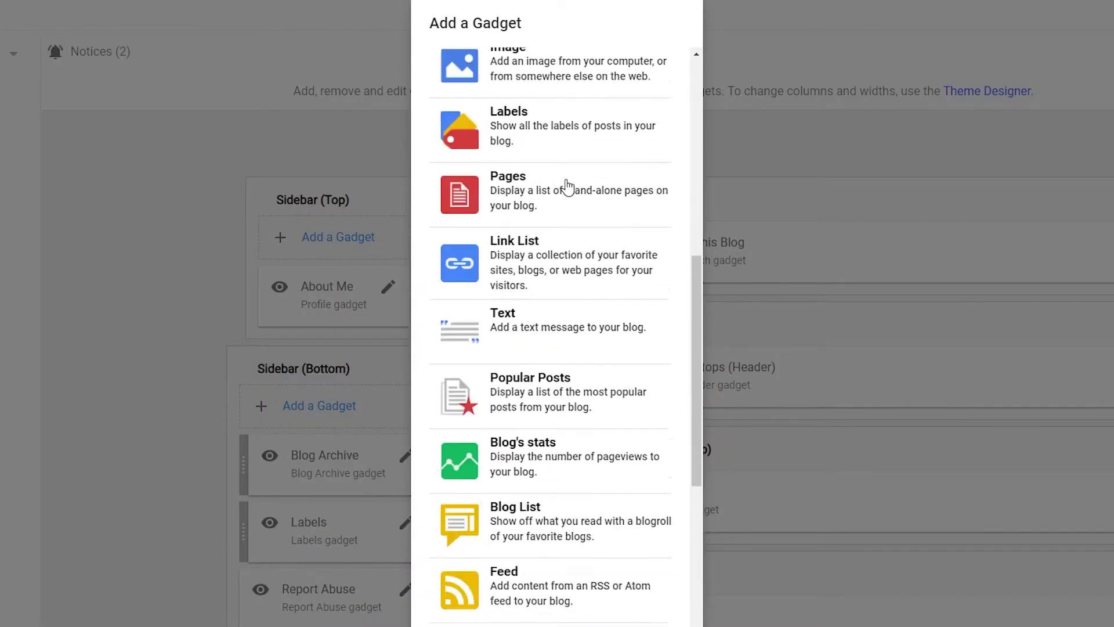
scroll(567, 186, "down", 2)
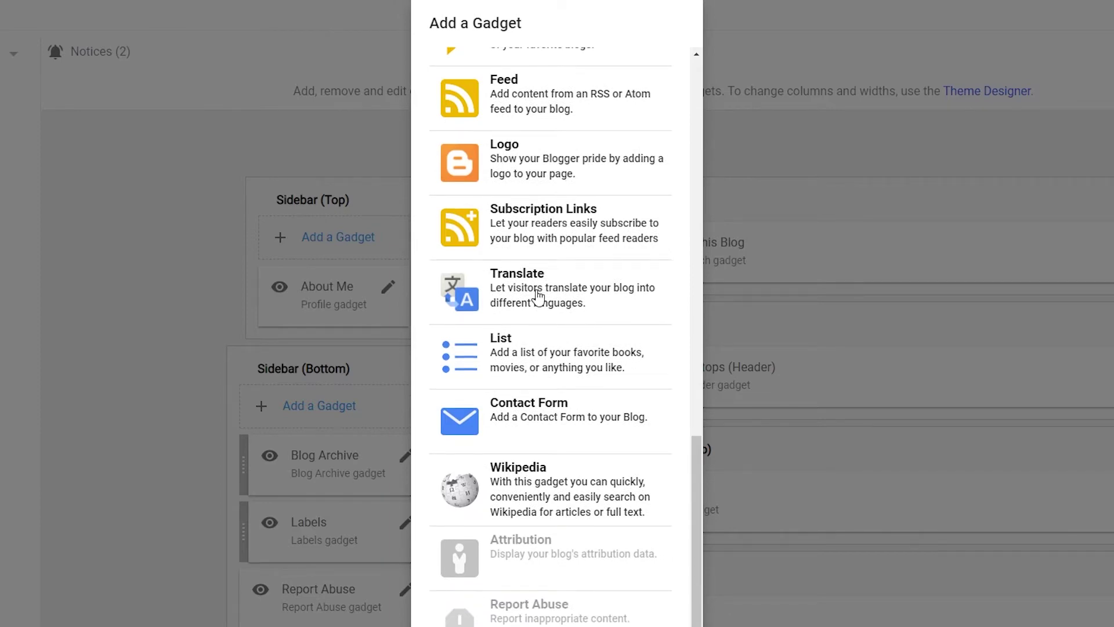
left_click(538, 297)
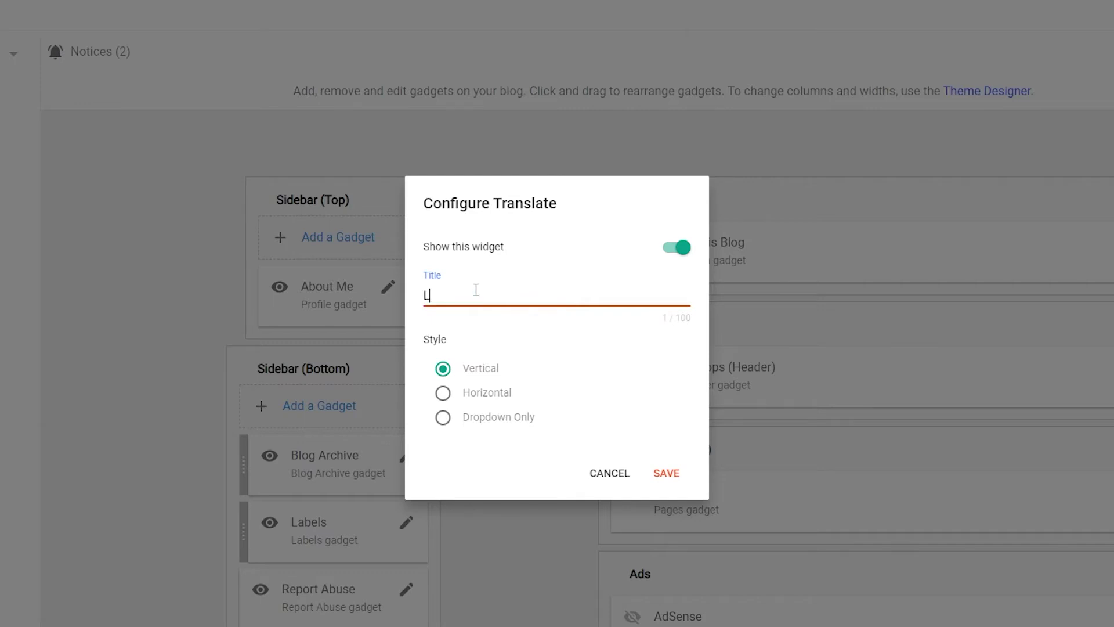
left_click(665, 474)
left_click(409, 229)
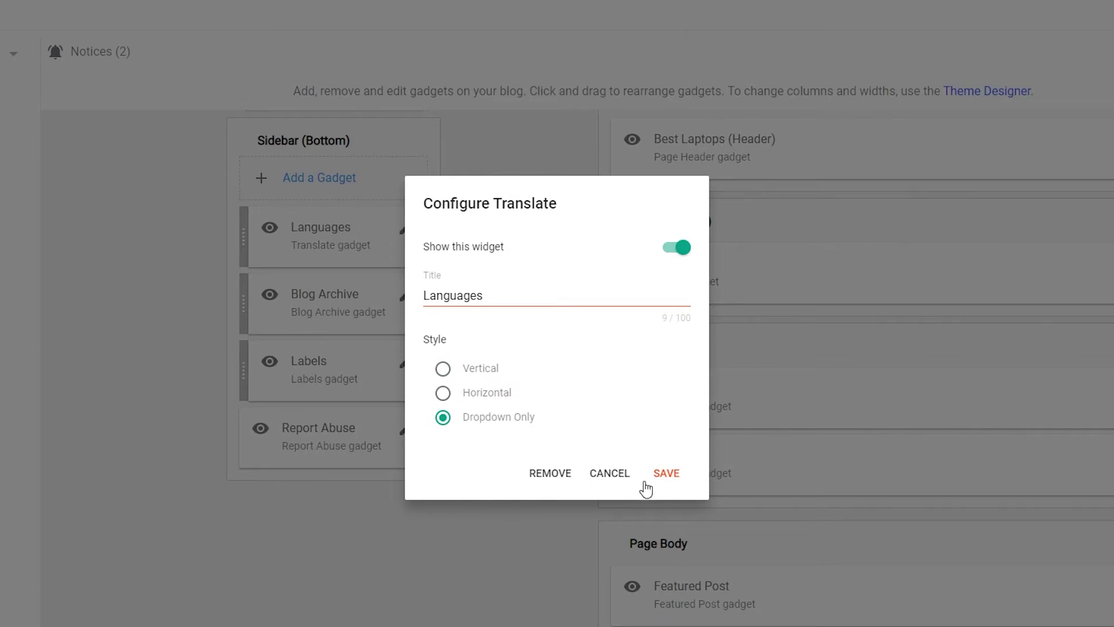
left_click(665, 474)
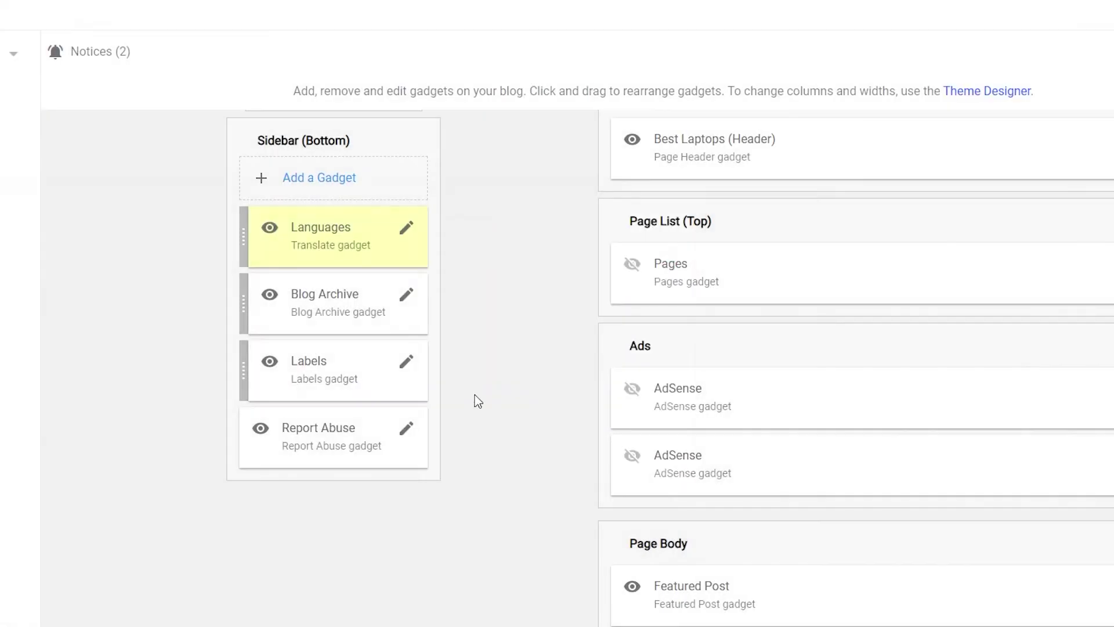
View the Blog Archive gadget's configuration, close it without saving, and look over the layout's sections.
left_click(406, 296)
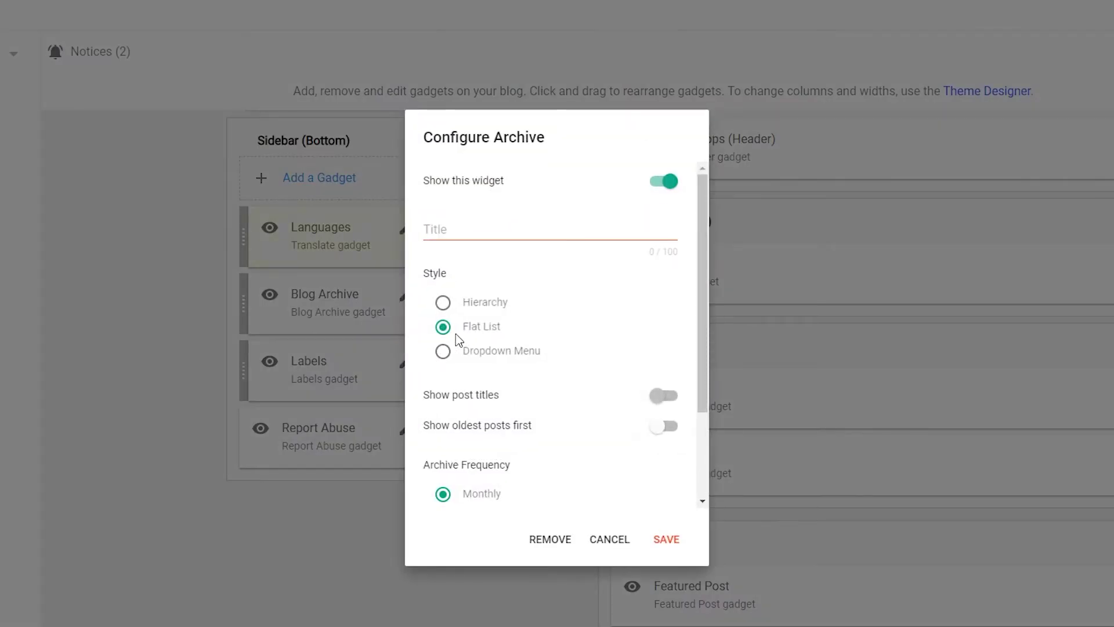
left_click(604, 540)
scroll(336, 441, "down", 4)
scroll(335, 441, "up", 8)
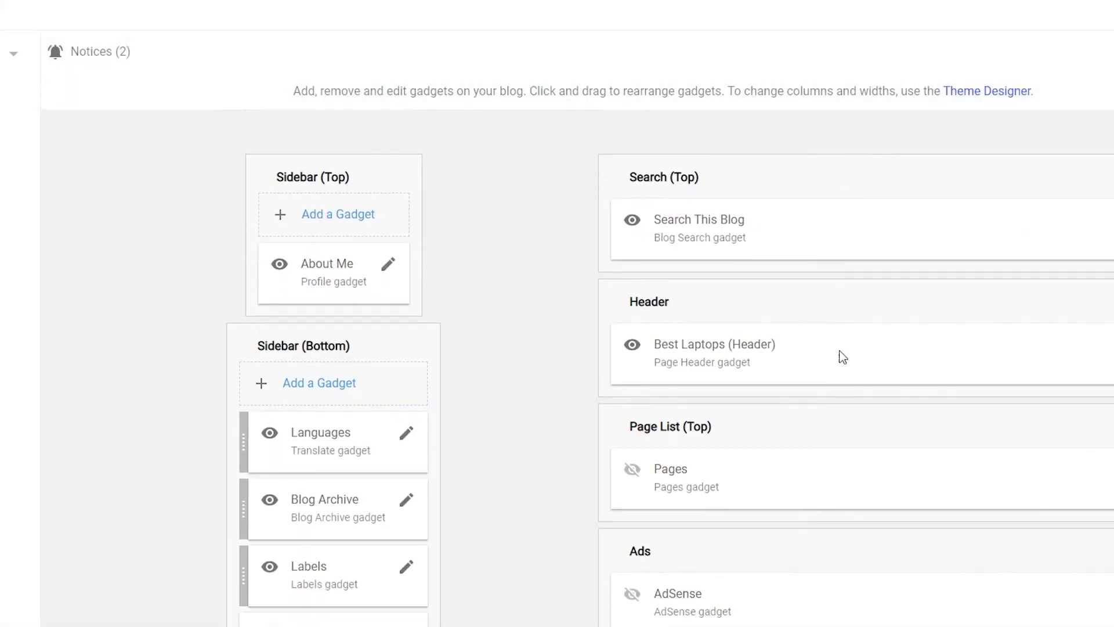
scroll(410, 336, "down", 1)
scroll(642, 247, "up", 2)
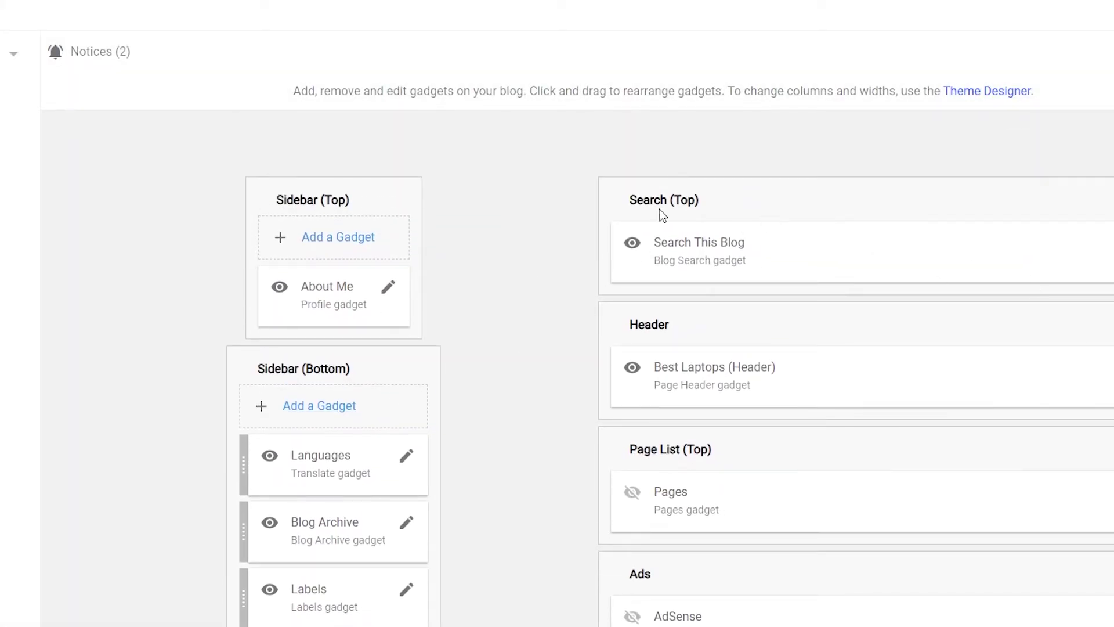
Move the Languages gadget directly below Blog Archive in the Sidebar (Bottom) section and save the layout.
left_click_drag(321, 451, 311, 455)
scroll(310, 455, "down", 2)
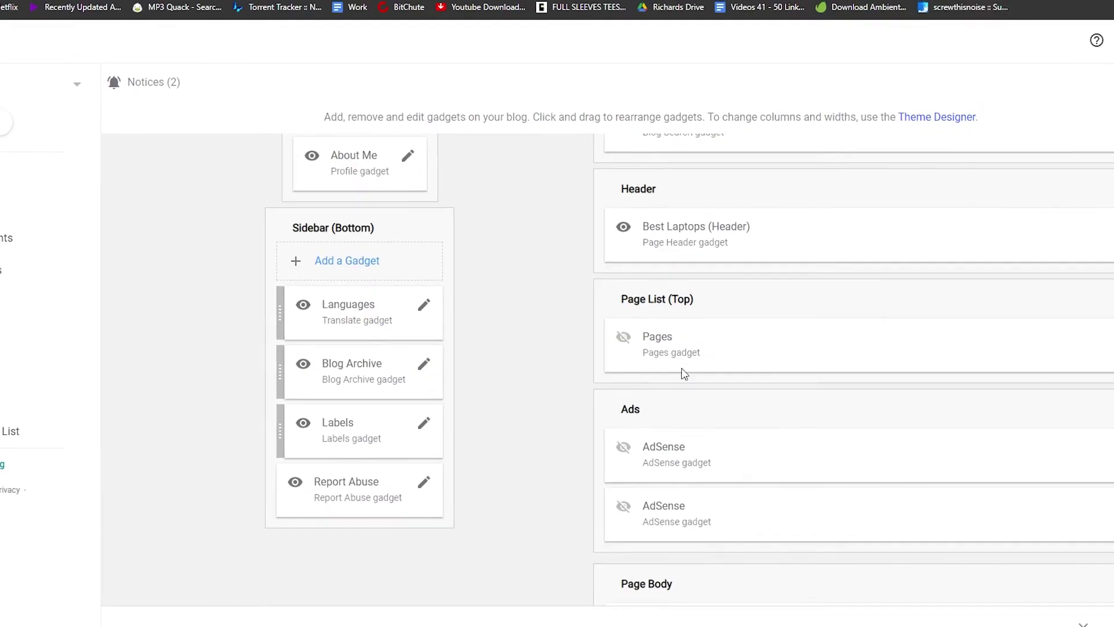
left_click_drag(350, 313, 360, 361)
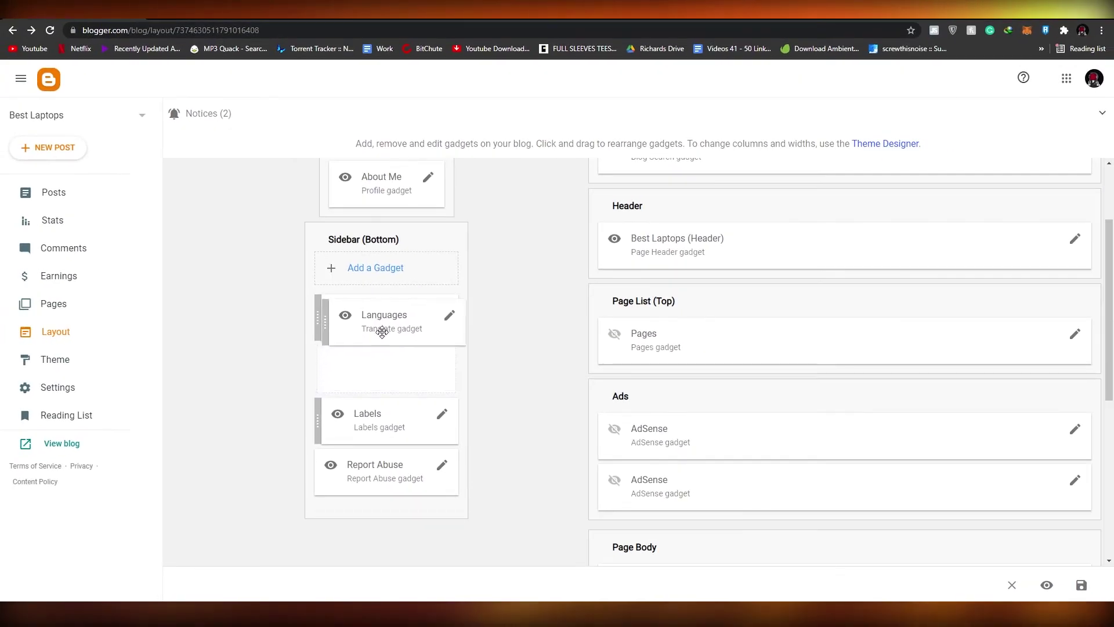
scroll(518, 340, "up", 2)
scroll(517, 339, "down", 8)
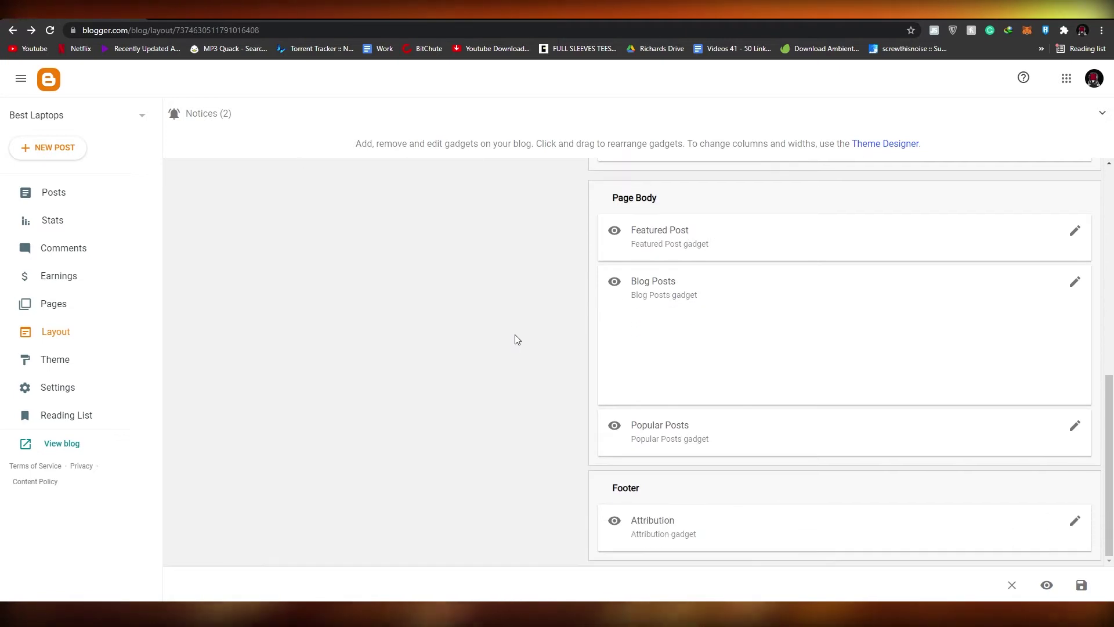
scroll(518, 340, "up", 7)
scroll(518, 340, "up", 1)
scroll(621, 454, "down", 7)
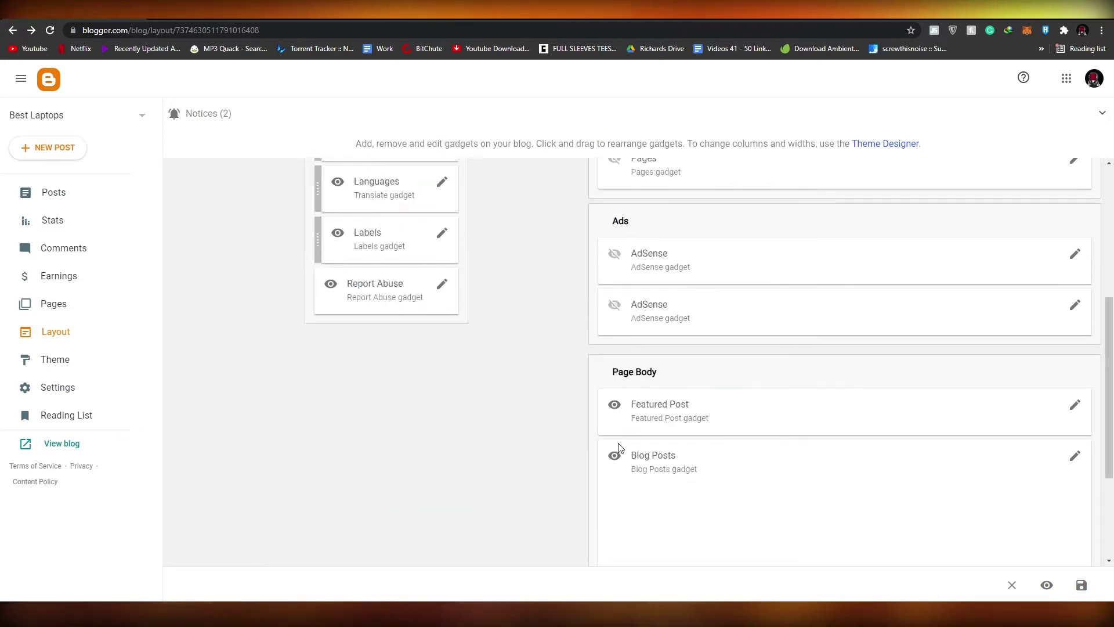
left_click(1083, 591)
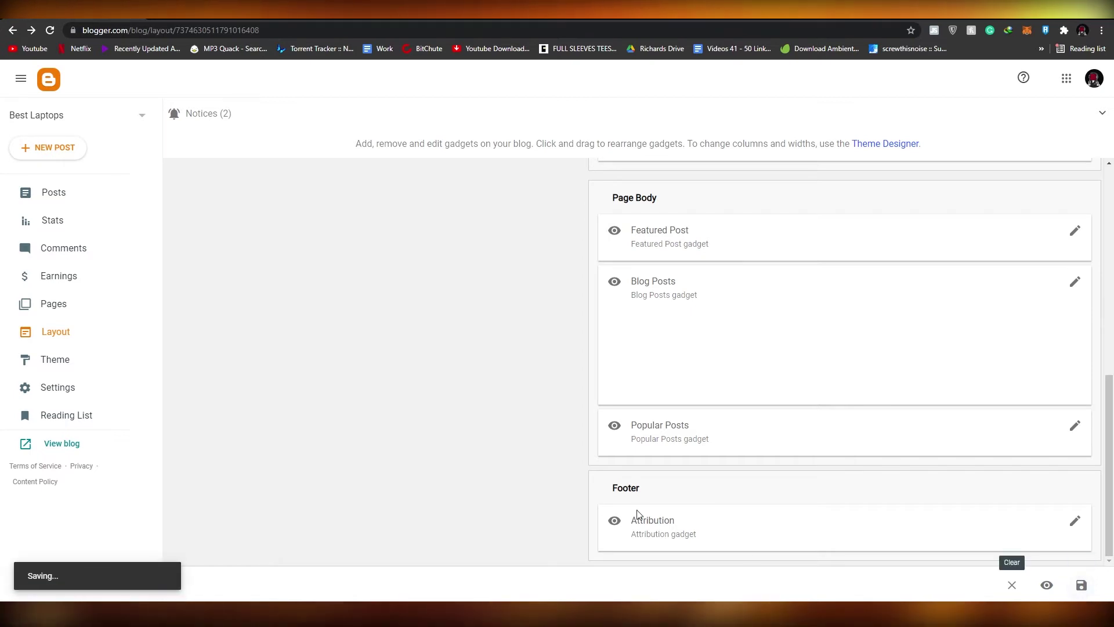
scroll(637, 515, "up", 5)
scroll(630, 397, "up", 3)
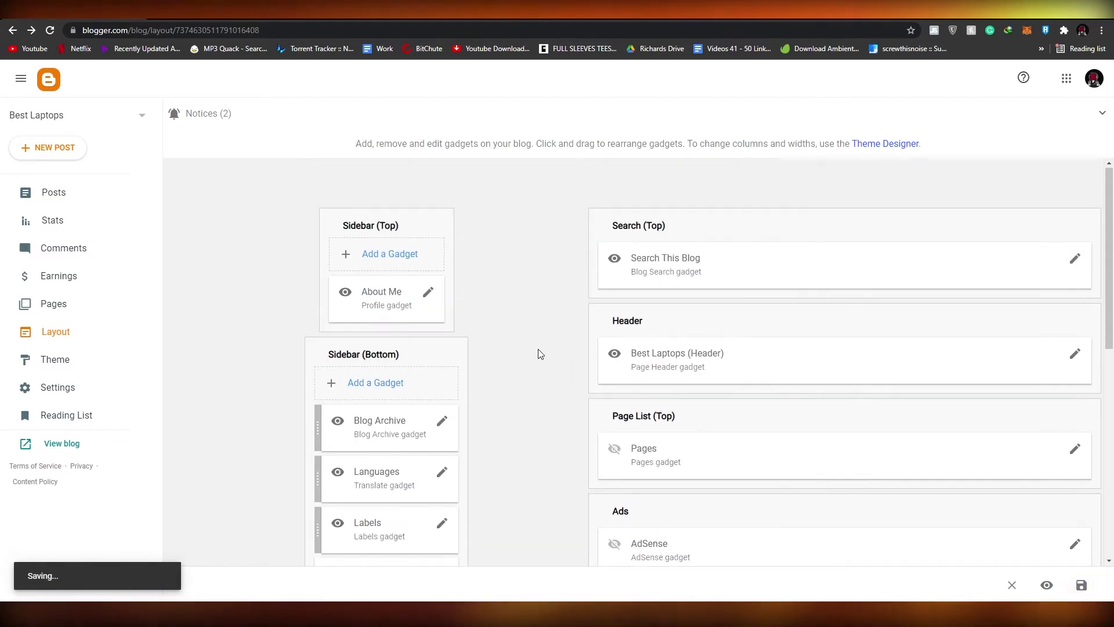
Open the blog's theme gallery and browse the available Contempo and Soho themes.
left_click(55, 359)
scroll(383, 365, "down", 5)
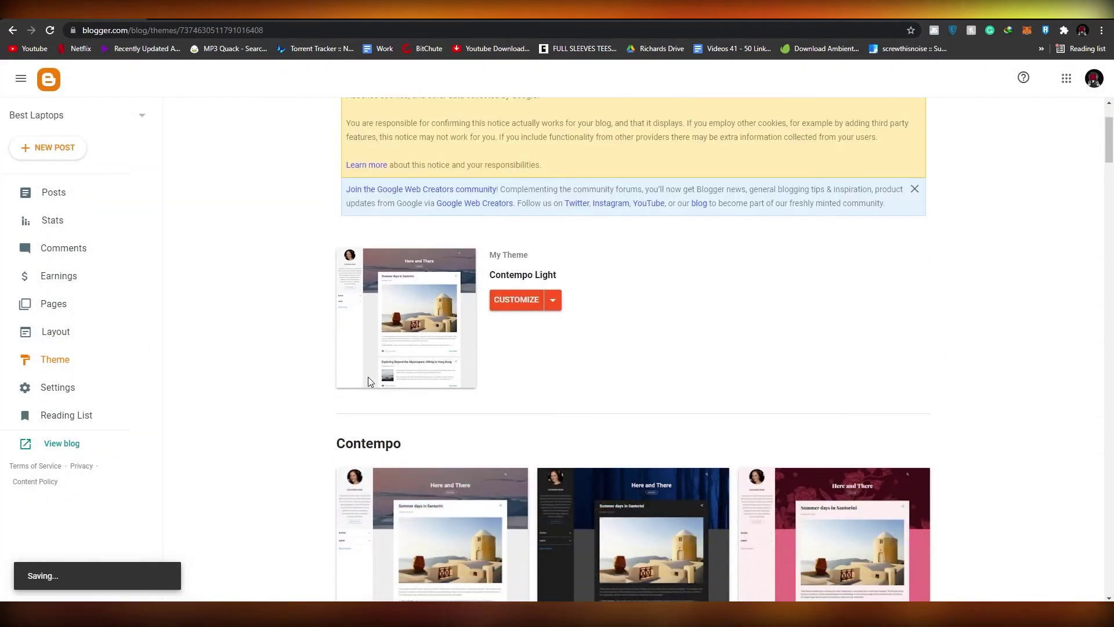
scroll(346, 386, "down", 4)
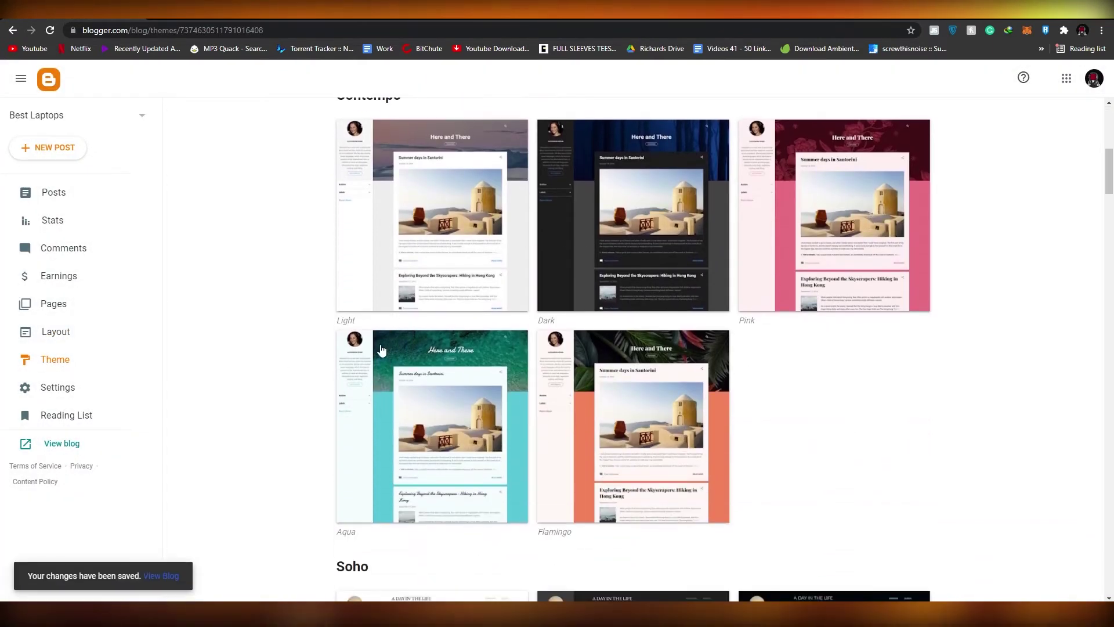
scroll(273, 380, "down", 2)
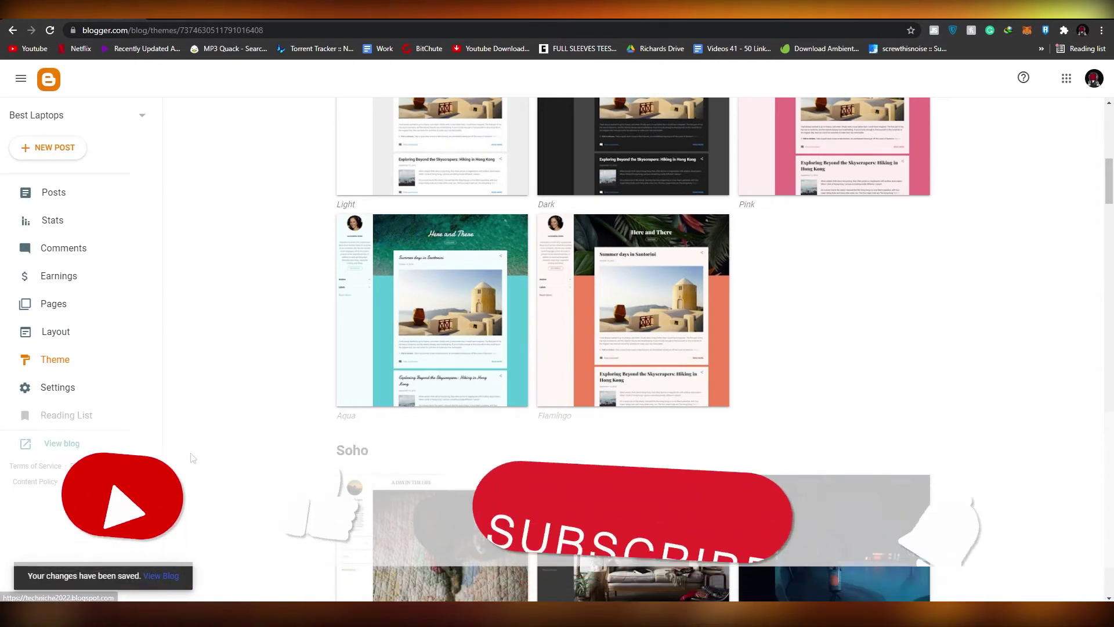
View the live blog and check the language choices offered by its Languages gadget.
left_click(55, 444)
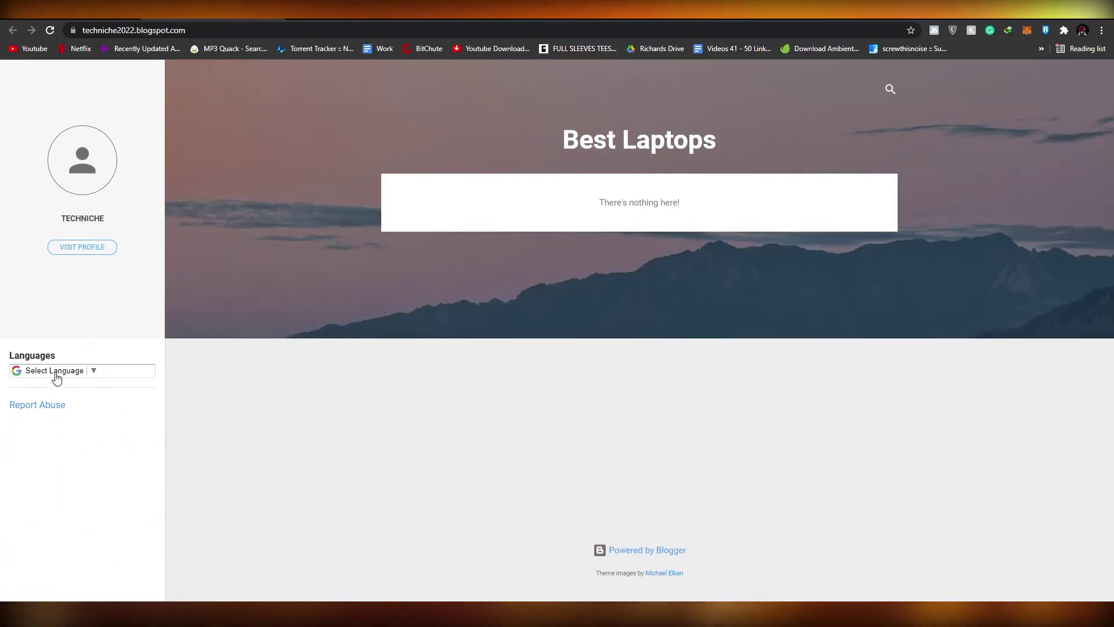
left_click(91, 375)
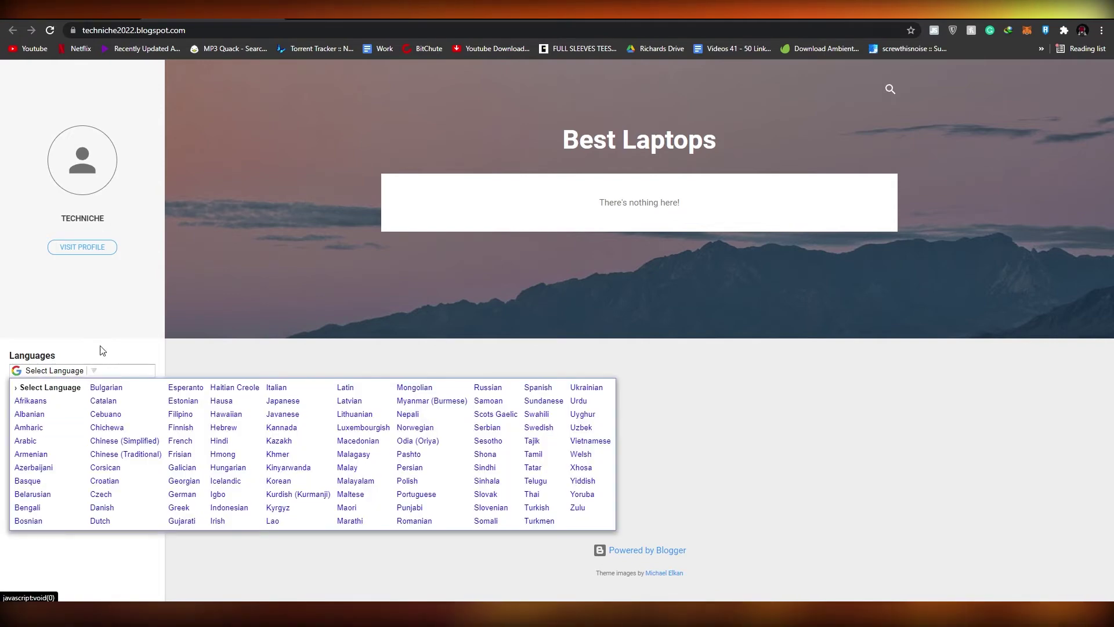
left_click(102, 351)
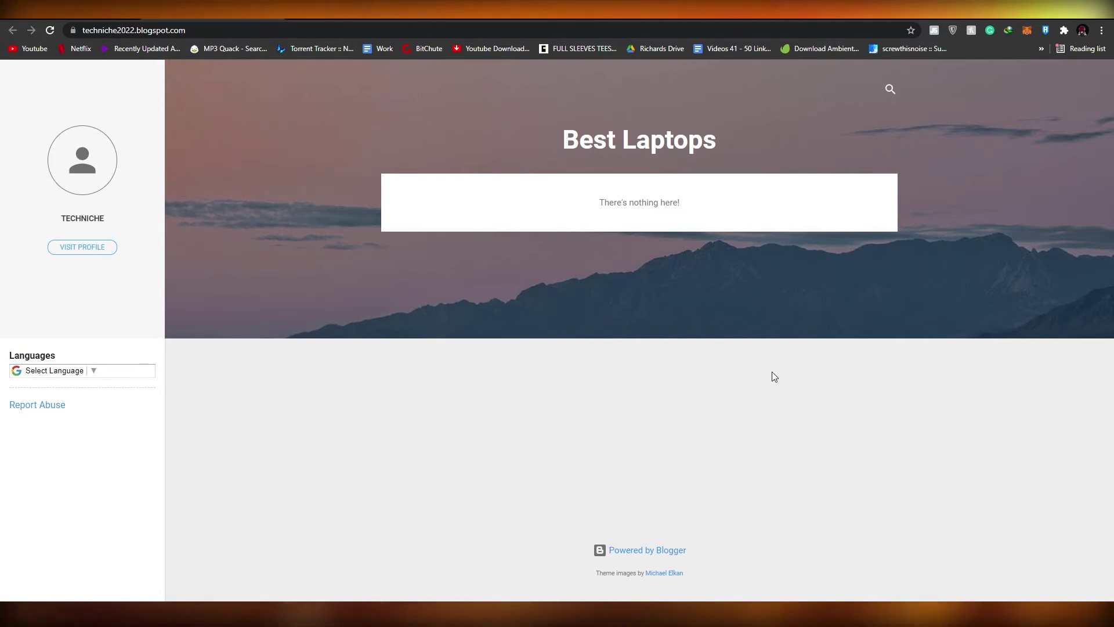
Close the live blog, look through the Soho, Emporio and Notable themes, and collapse the notices above the current theme.
key("ctrl+w")
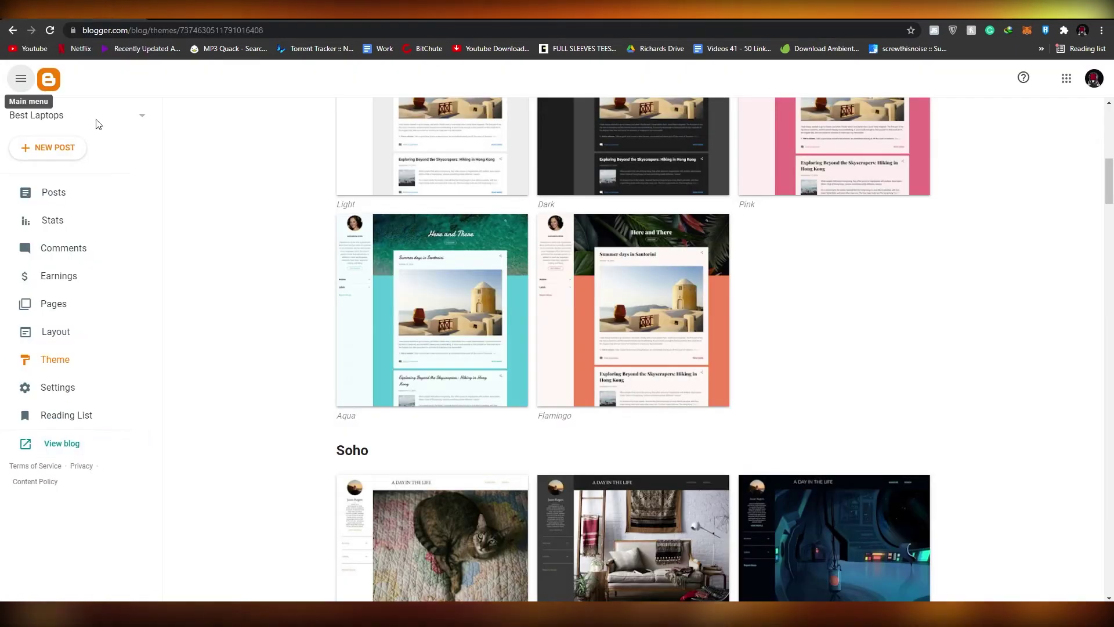
scroll(523, 320, "down", 10)
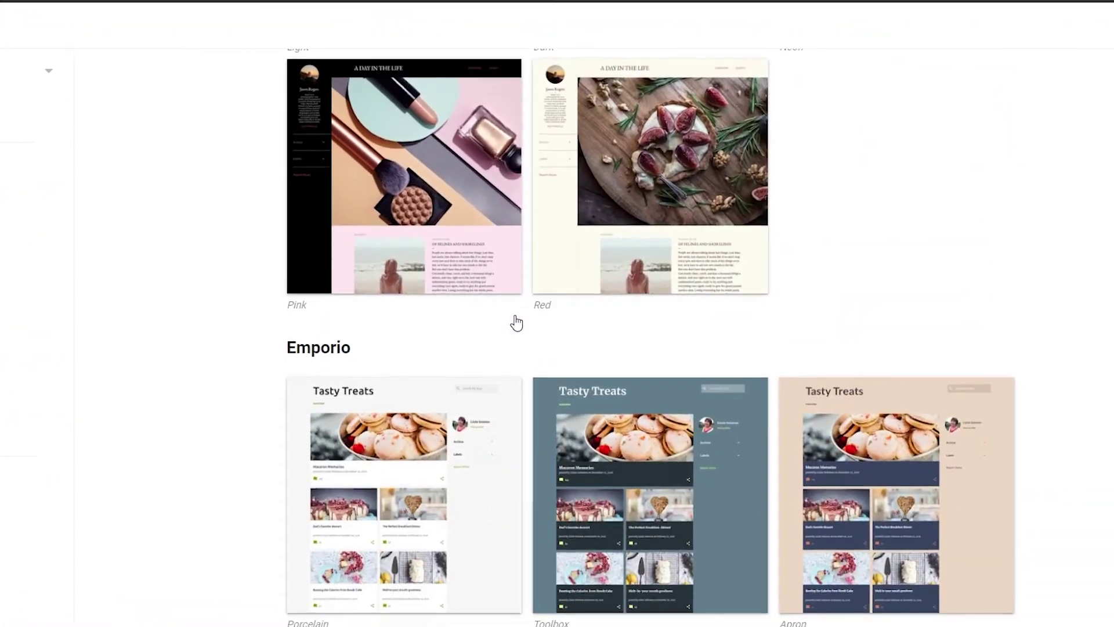
scroll(516, 323, "down", 8)
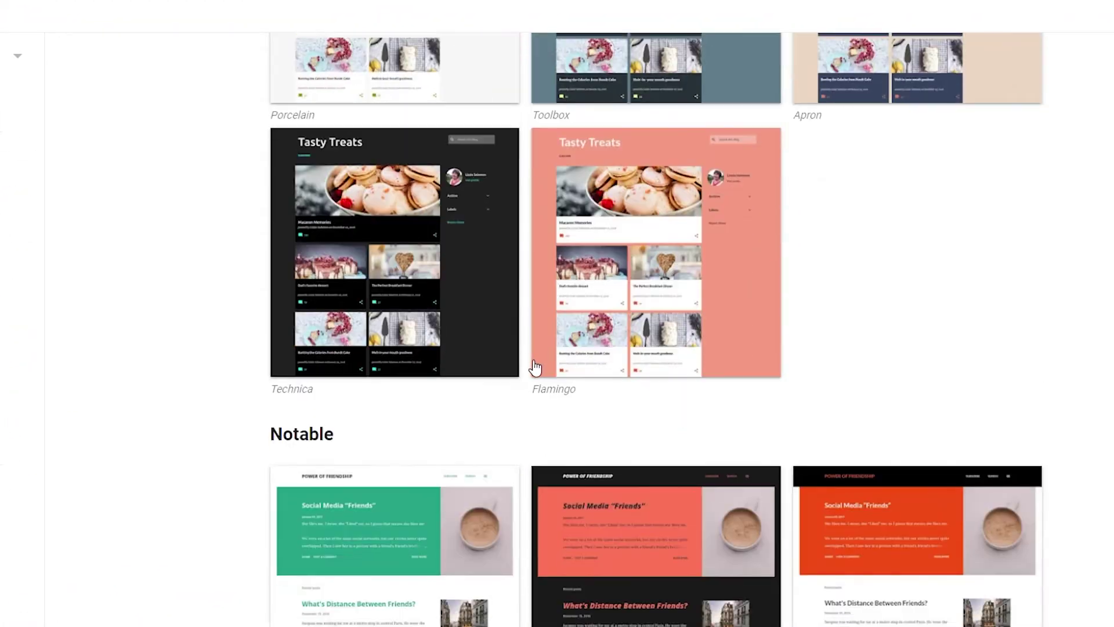
scroll(534, 367, "down", 4)
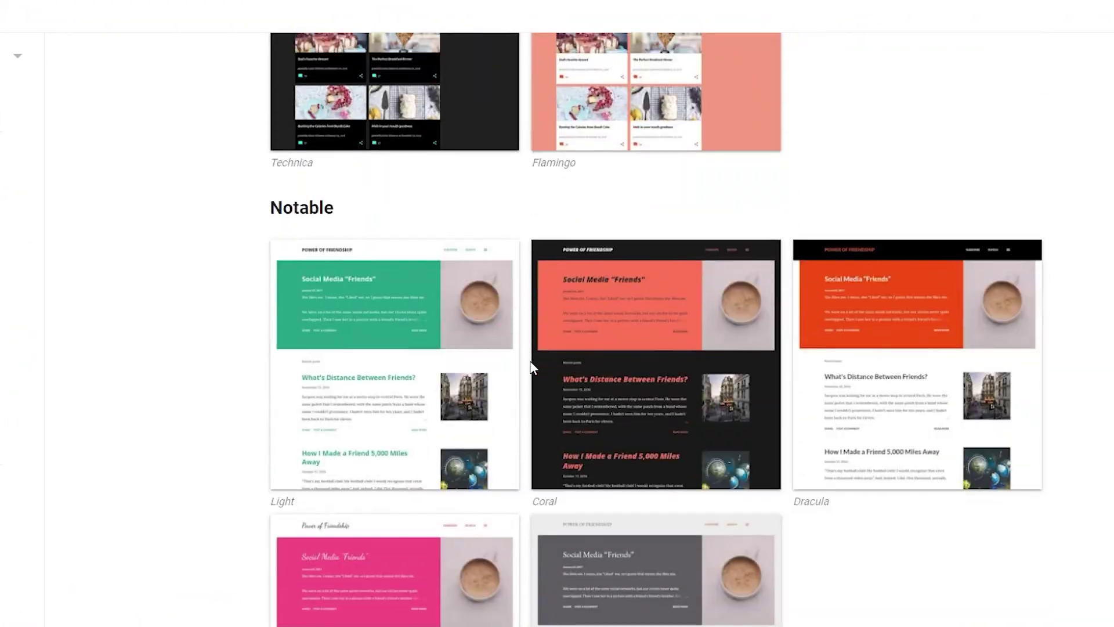
scroll(529, 367, "up", 20)
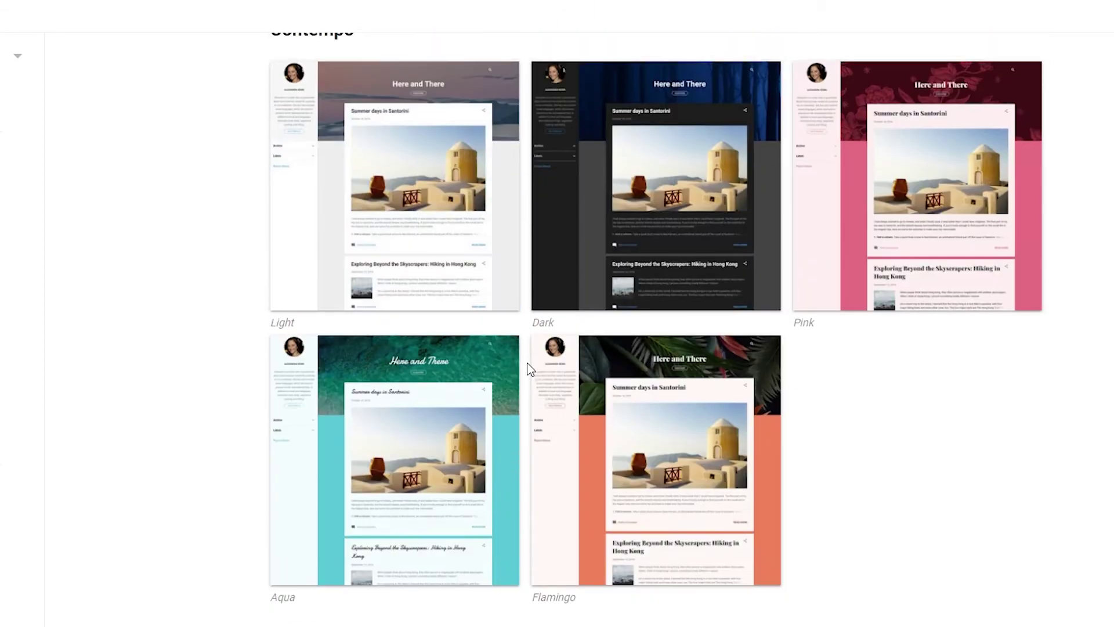
scroll(529, 369, "down", 1)
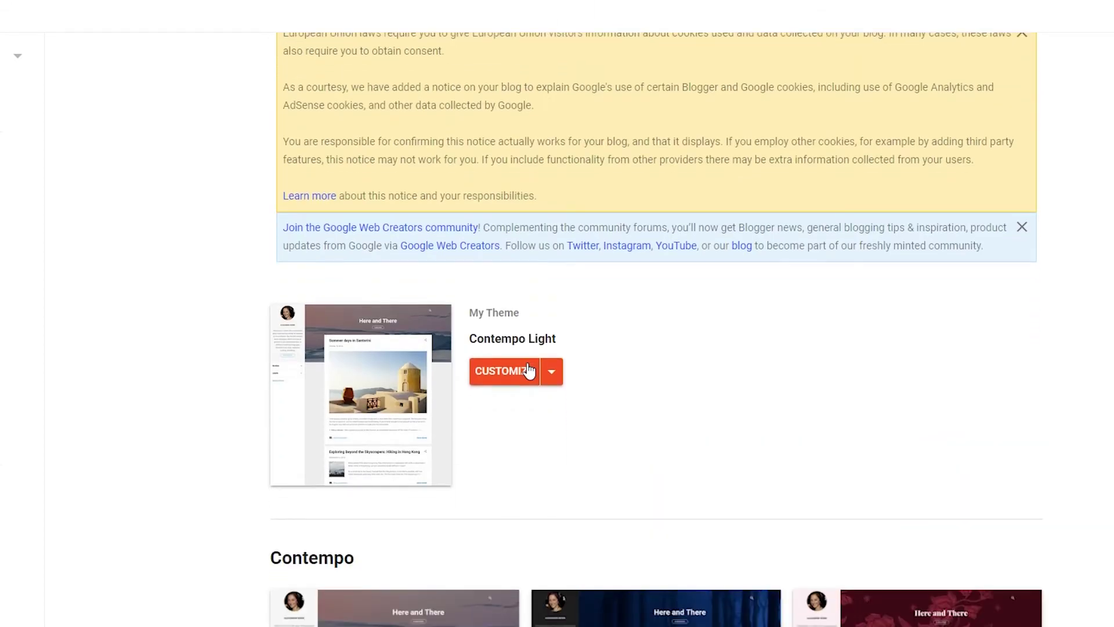
scroll(529, 370, "up", 1)
left_click(1028, 72)
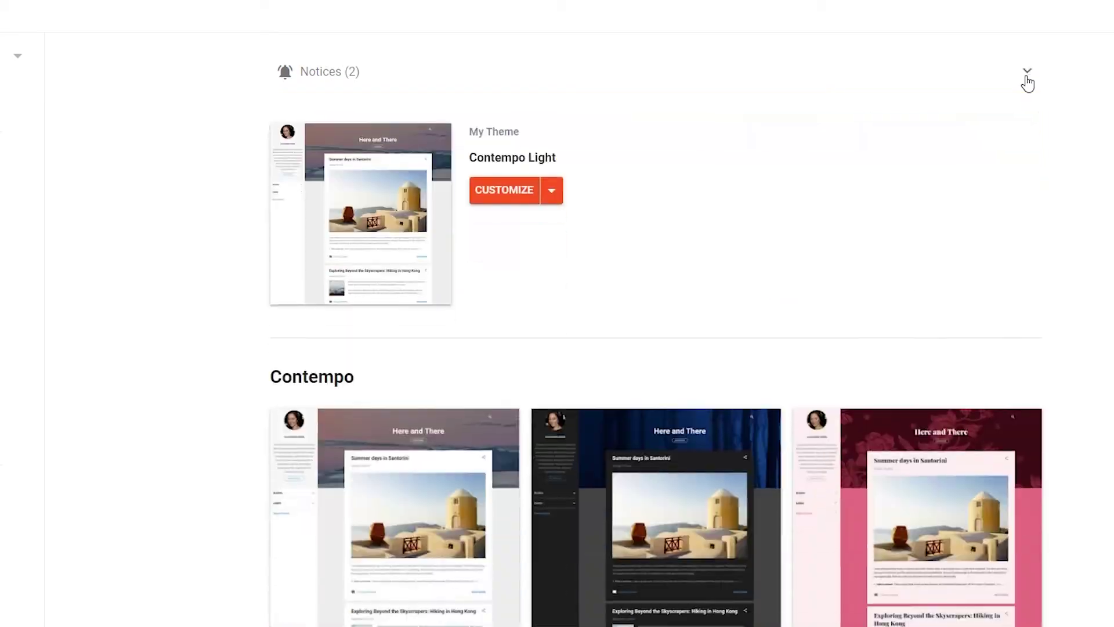
Browse the rest of the theme gallery, from Emporio and Essential through Simple, Dynamic Views and Awesome Inc. to Travel.
scroll(436, 534, "down", 16)
scroll(570, 512, "down", 14)
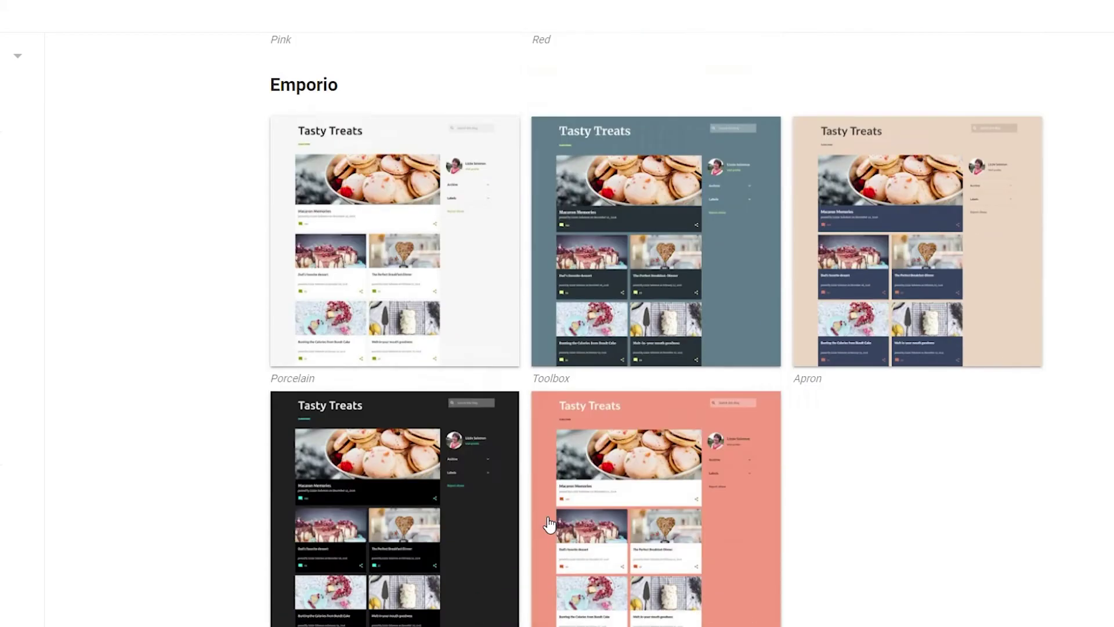
scroll(549, 525, "down", 15)
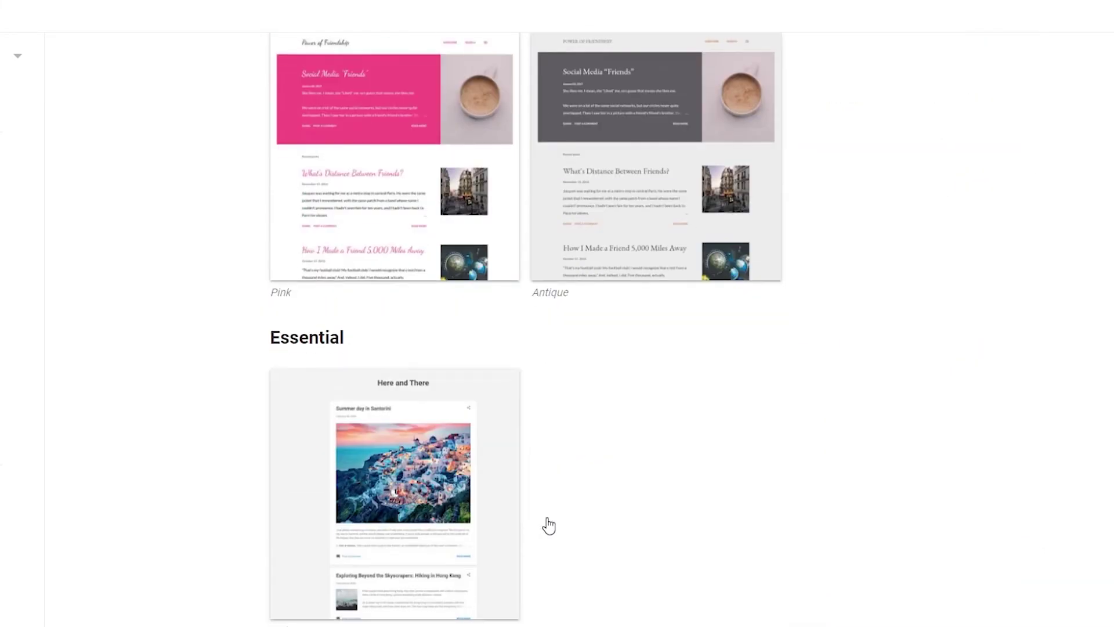
scroll(548, 524, "down", 1)
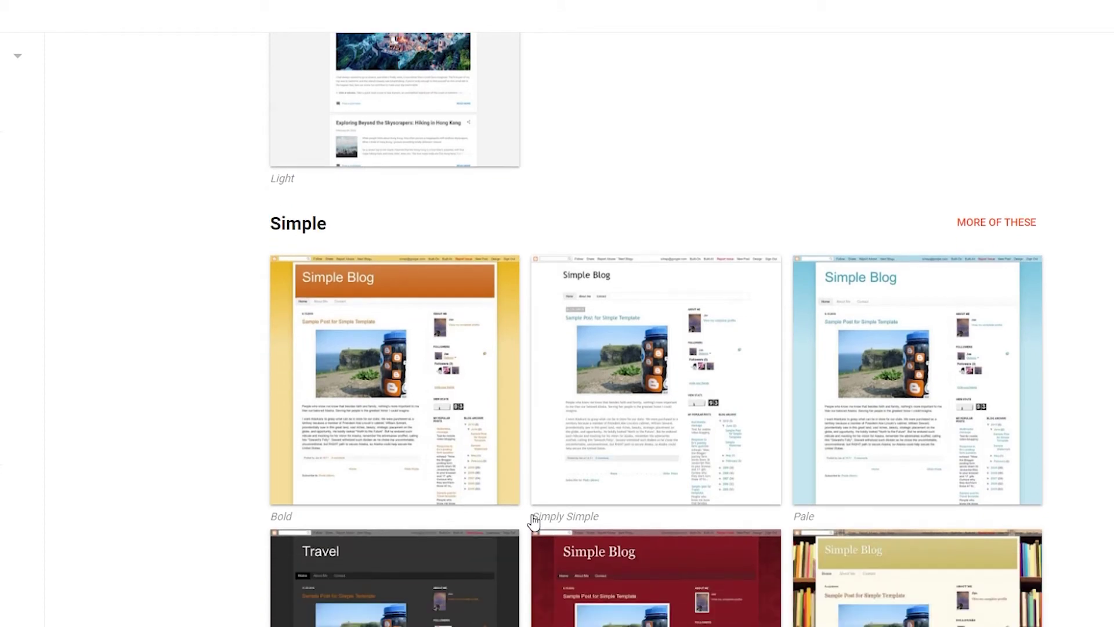
scroll(534, 522, "down", 2)
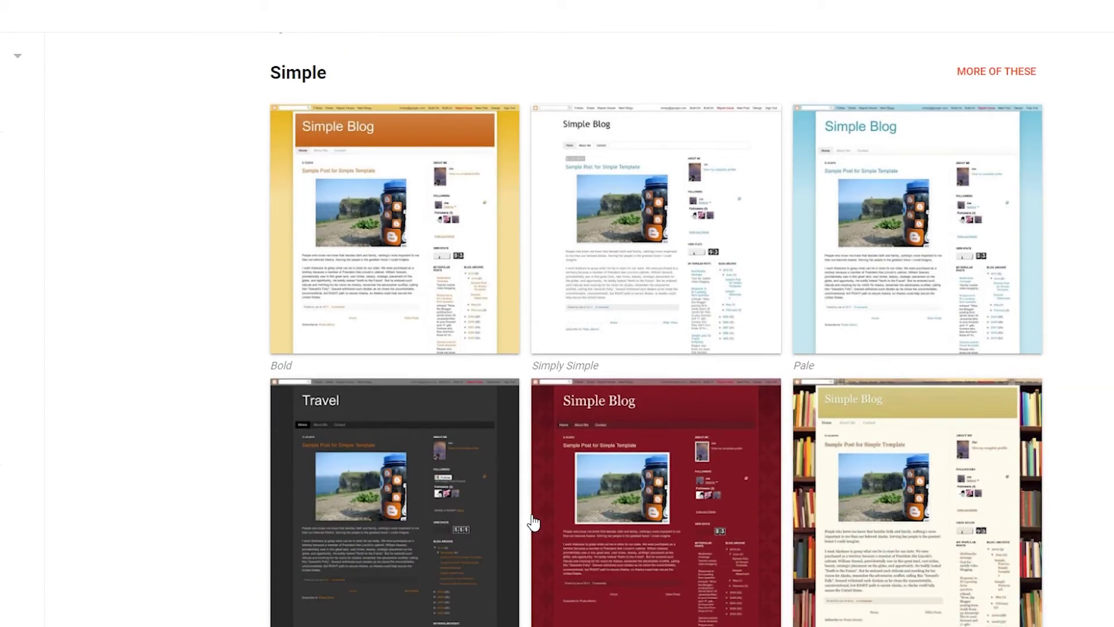
scroll(532, 523, "down", 5)
scroll(533, 519, "down", 5)
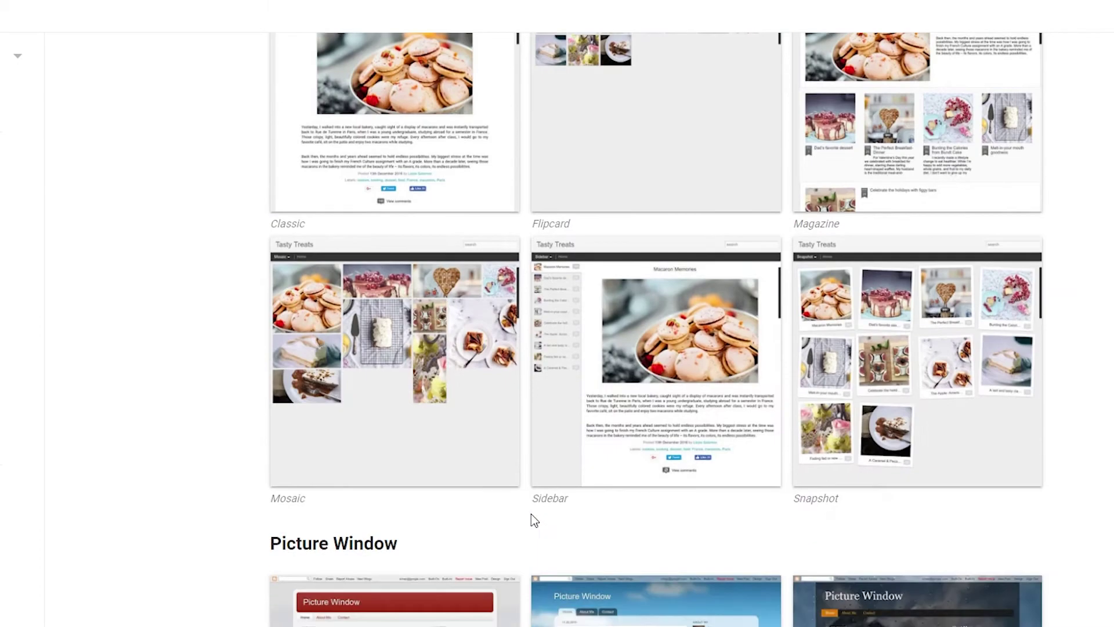
scroll(531, 514, "down", 9)
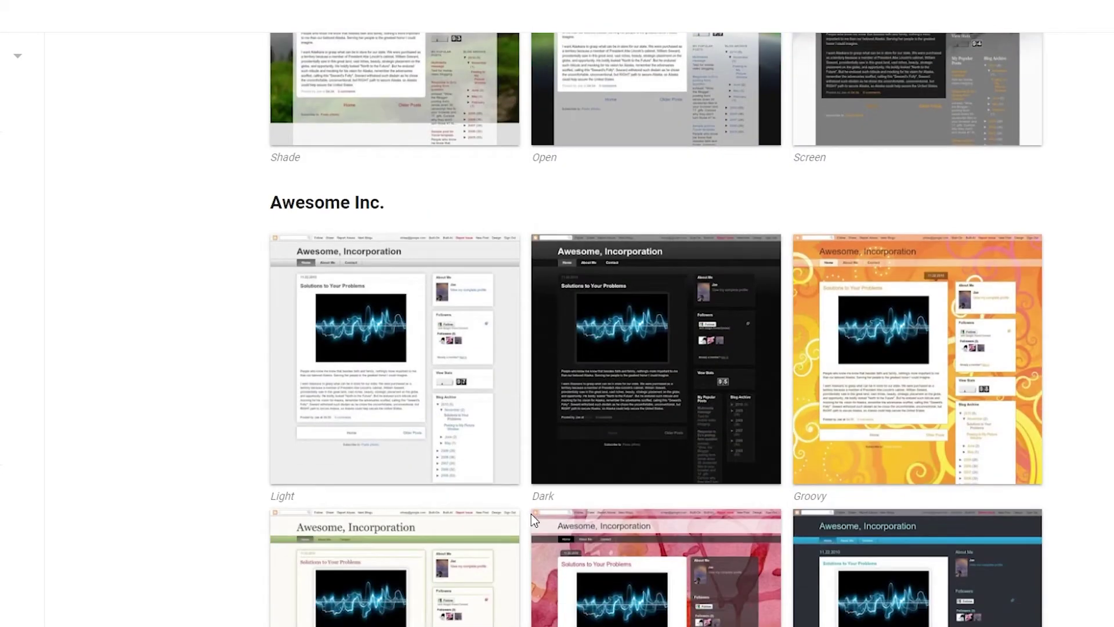
scroll(531, 514, "down", 3)
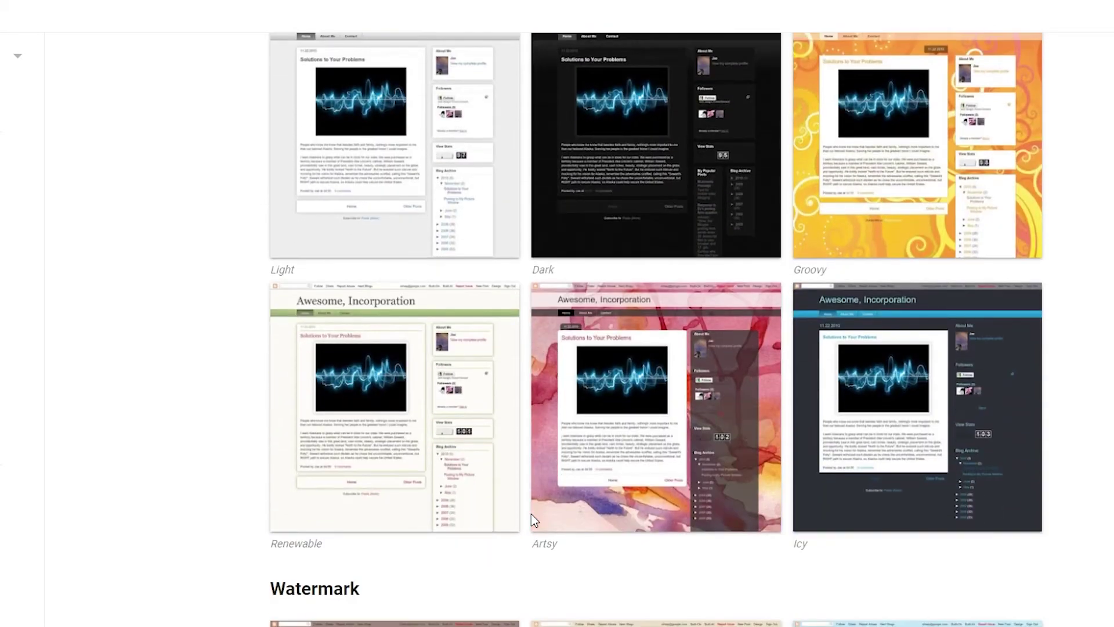
scroll(531, 514, "down", 10)
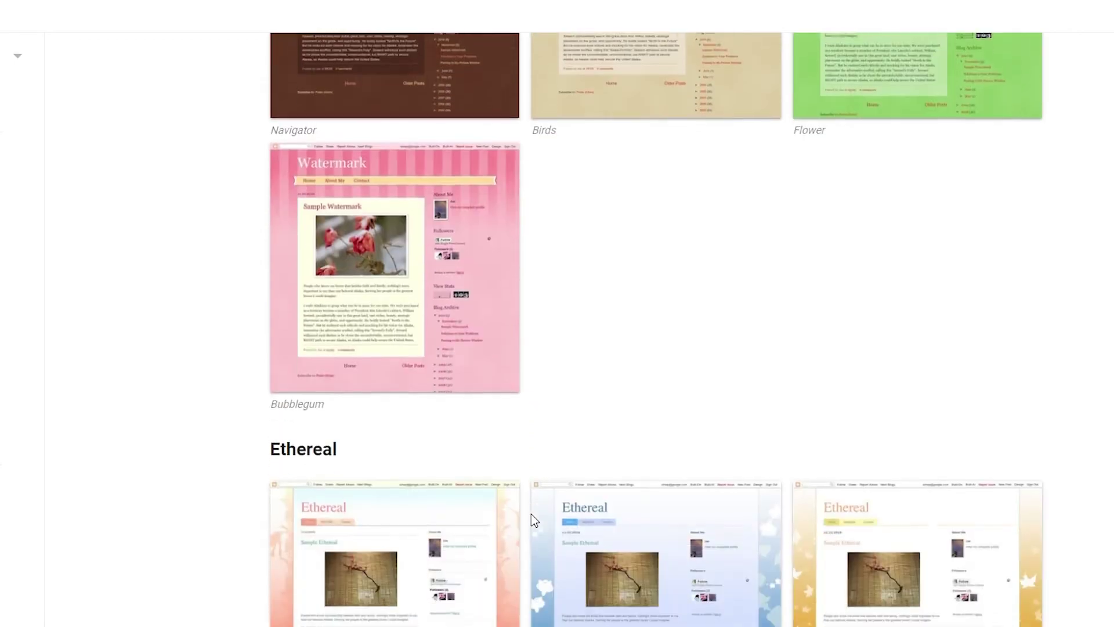
scroll(531, 513, "down", 4)
scroll(531, 514, "down", 5)
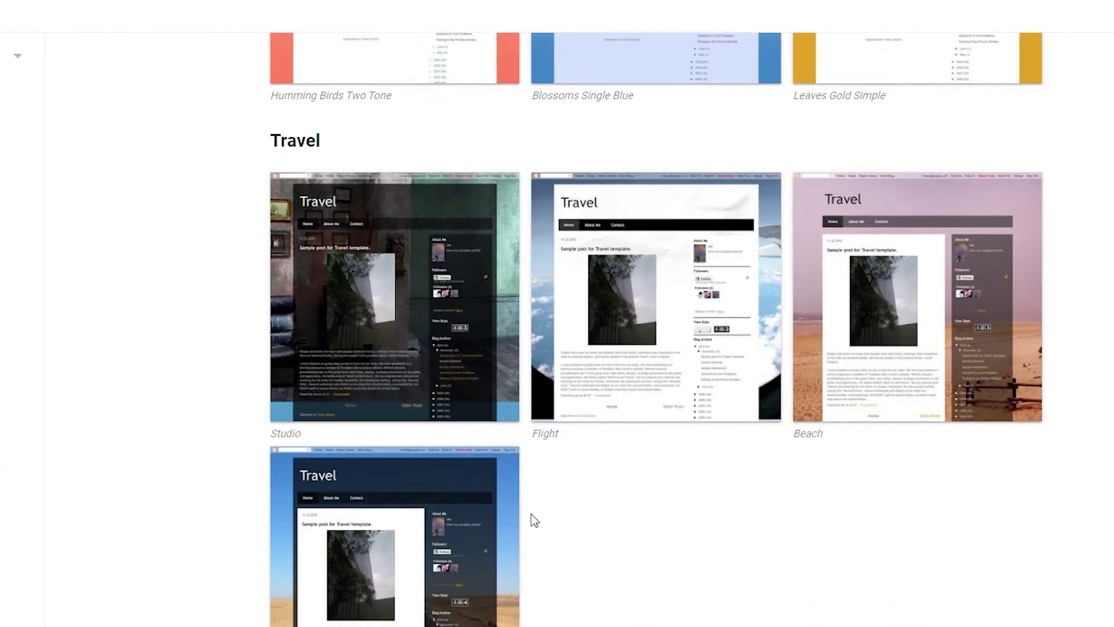
Return to the Simple theme family in the gallery and select its Dark variant.
scroll(531, 513, "up", 15)
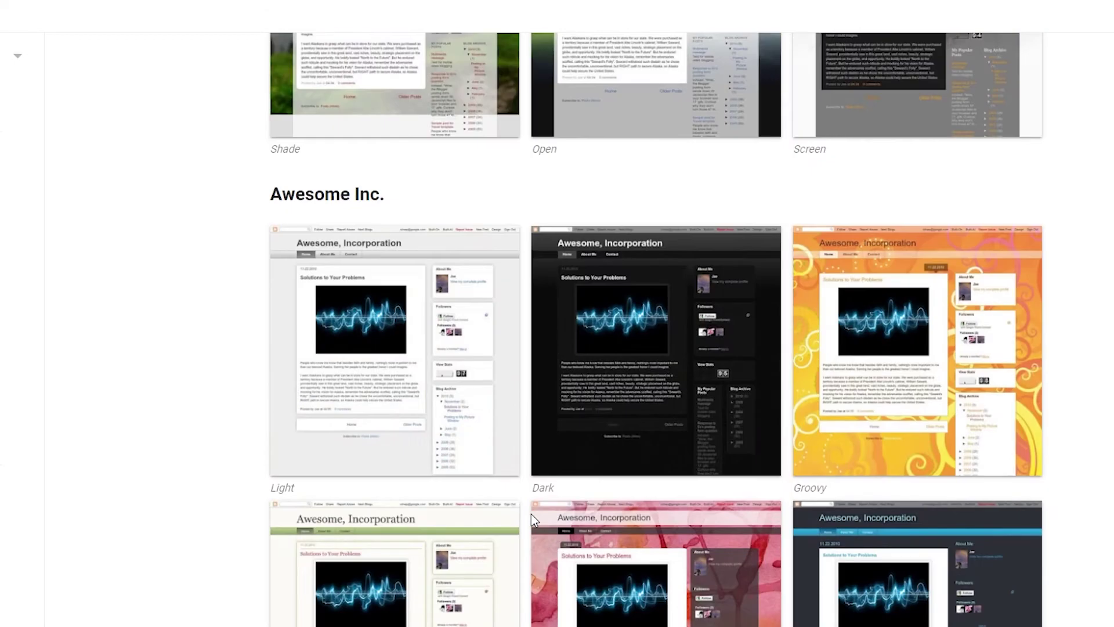
scroll(531, 513, "up", 15)
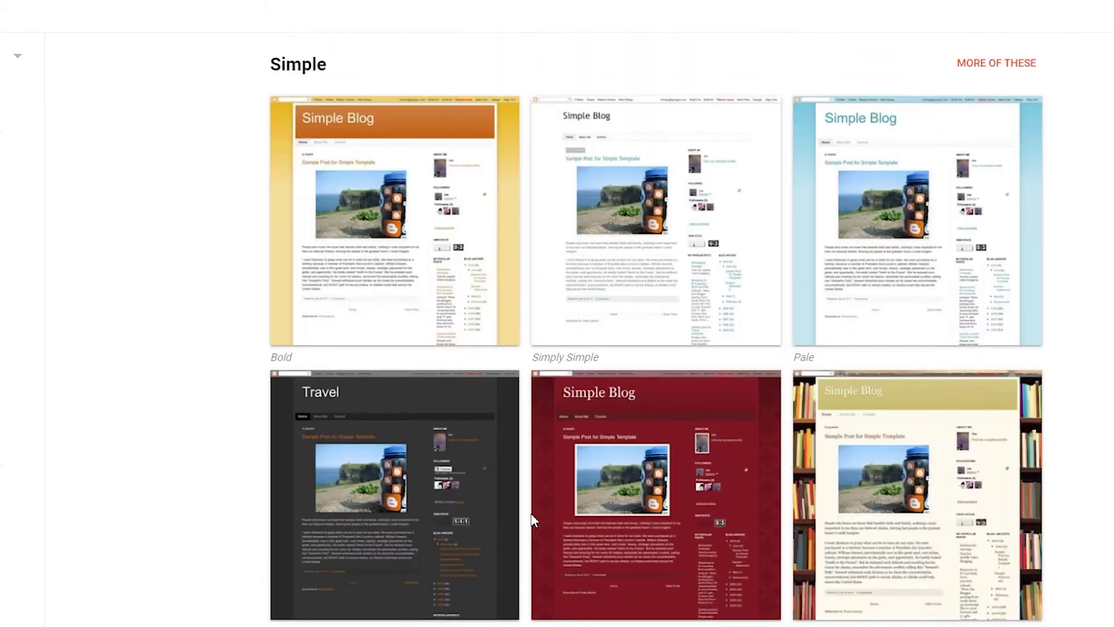
scroll(531, 514, "up", 10)
scroll(531, 513, "down", 12)
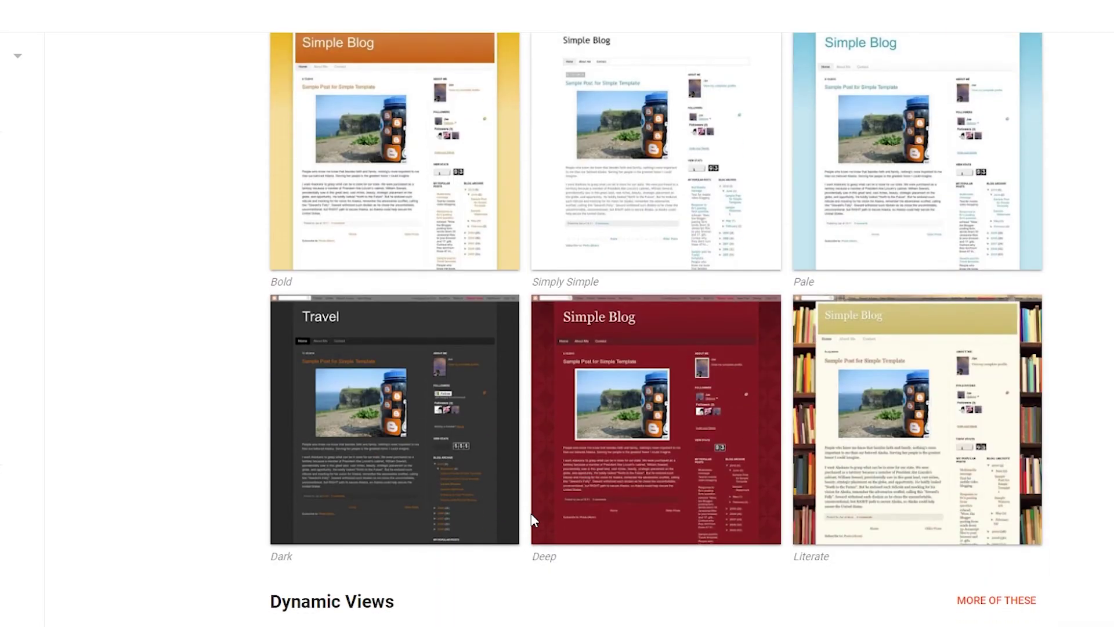
scroll(531, 514, "down", 7)
scroll(531, 514, "up", 4)
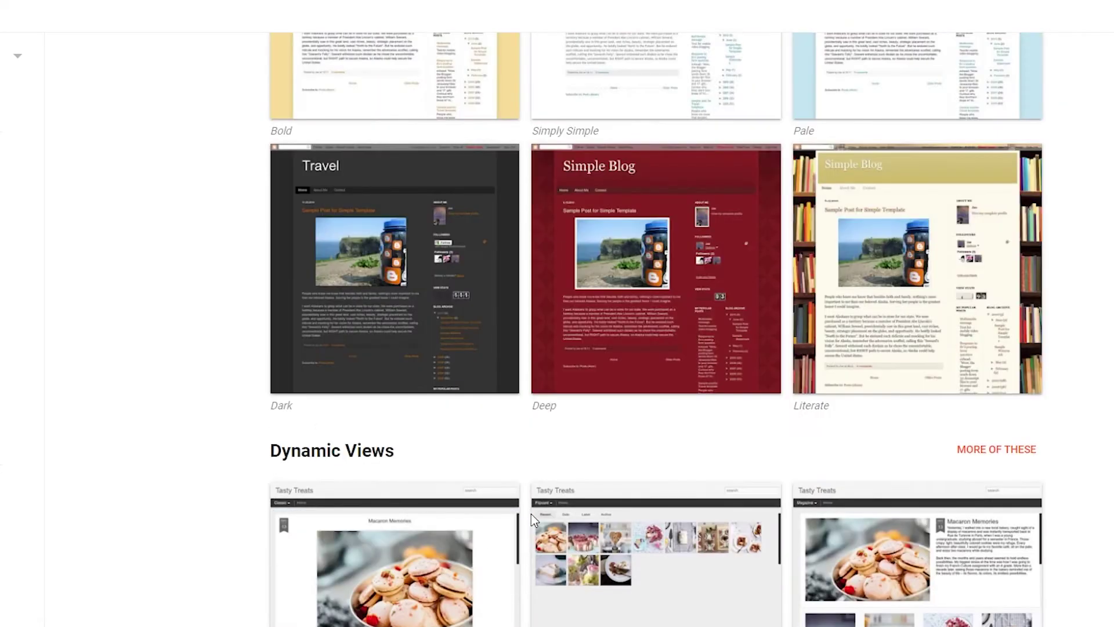
scroll(531, 513, "up", 2)
scroll(531, 514, "up", 2)
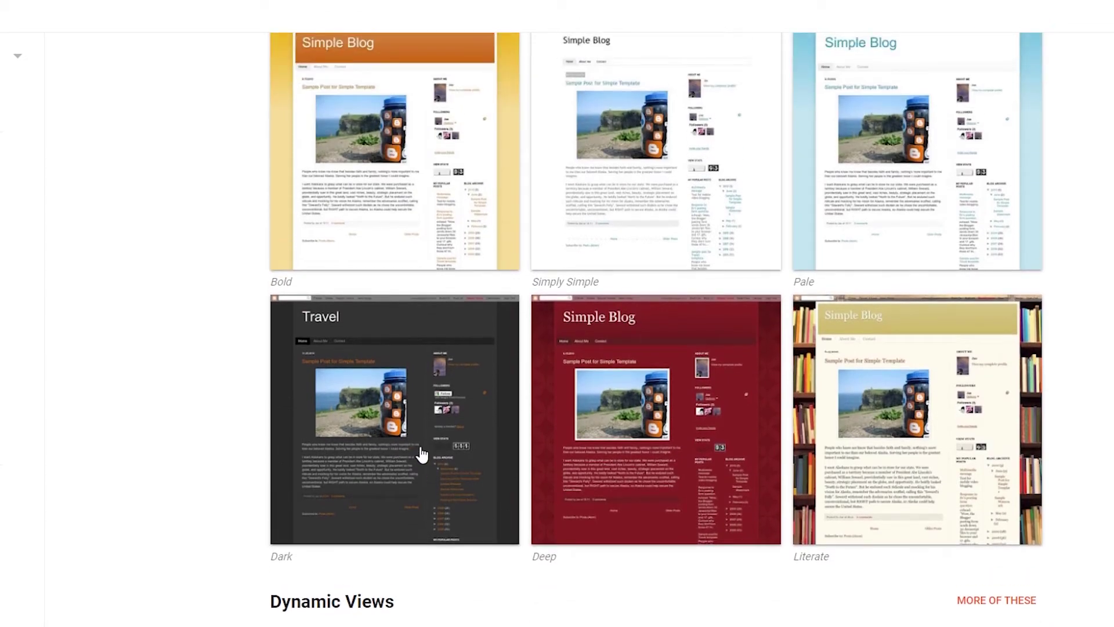
left_click(377, 453)
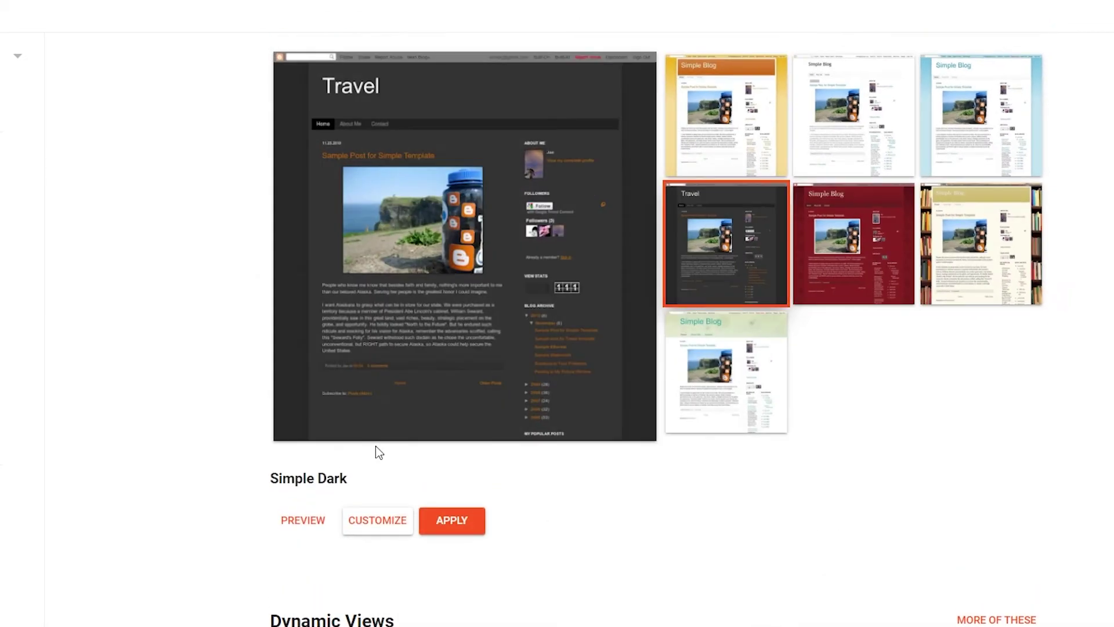
Try to apply the Simple Dark theme, cancelling at the notice about hidden gadgets.
left_click(463, 502)
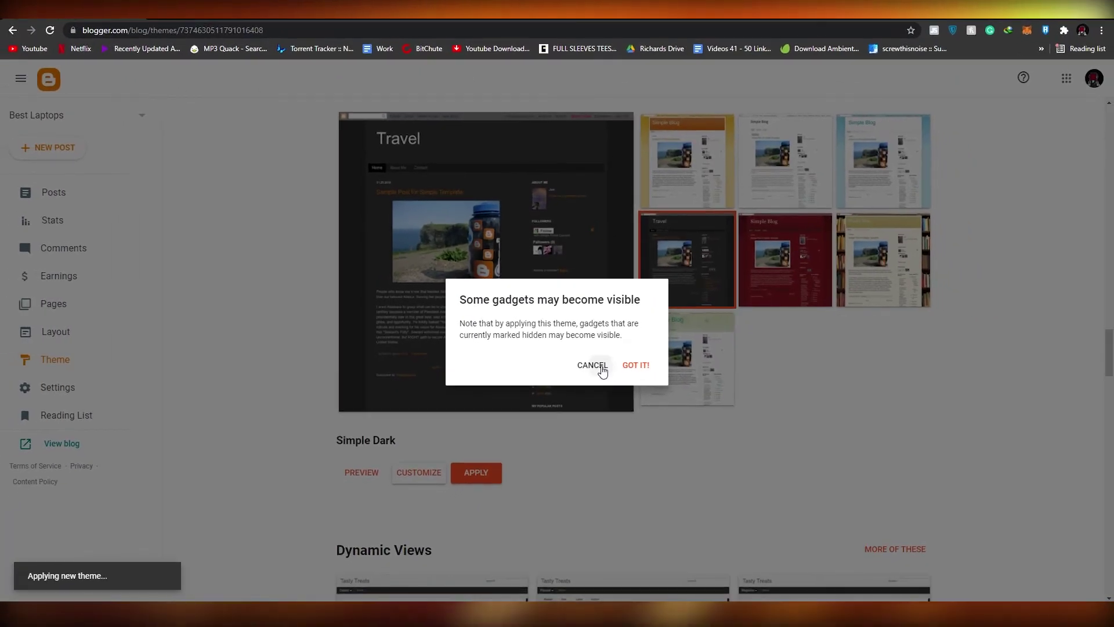
left_click(603, 372)
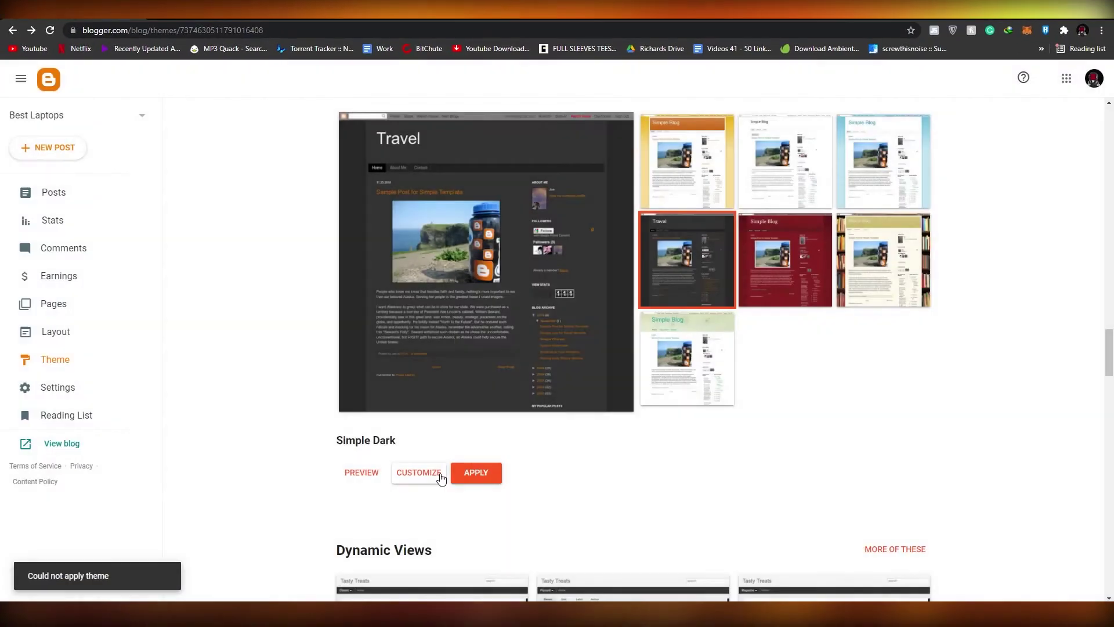
Open the Simple Dark theme for customization and look over the preview of the blog.
left_click(440, 472)
scroll(514, 362, "down", 1)
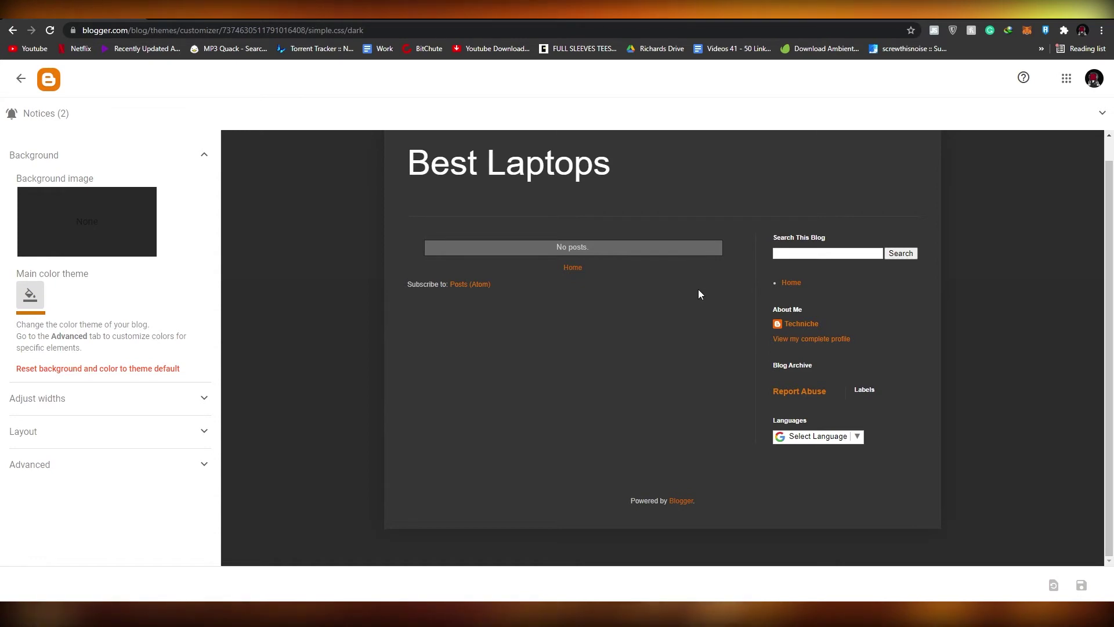
scroll(691, 473, "up", 1)
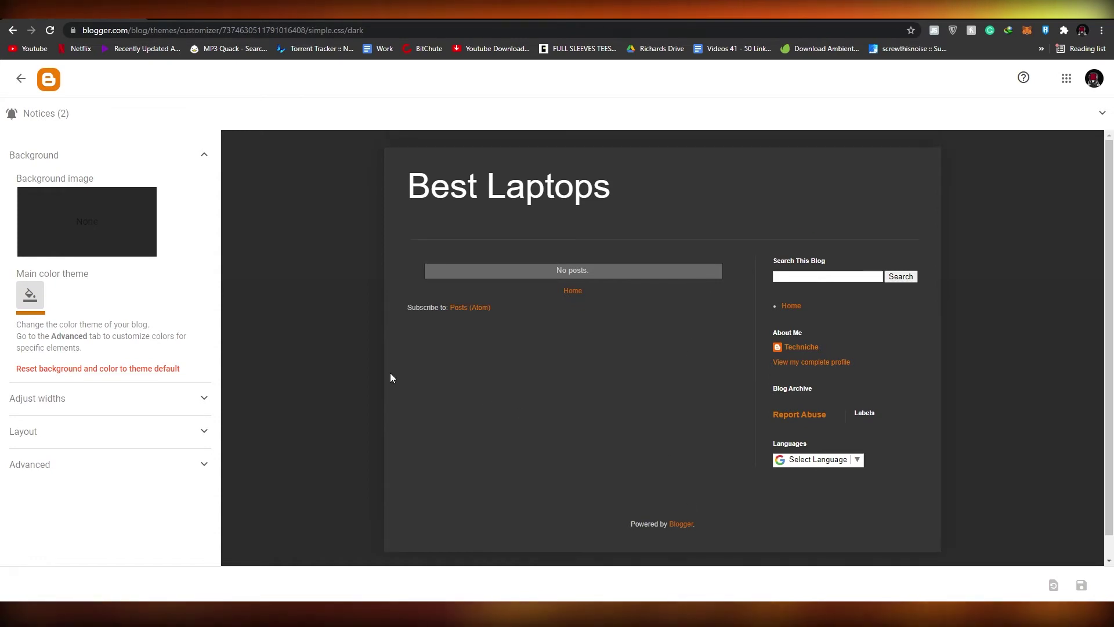
Set the main color theme to red #B51200 and check the recolored blog preview.
left_click(37, 301)
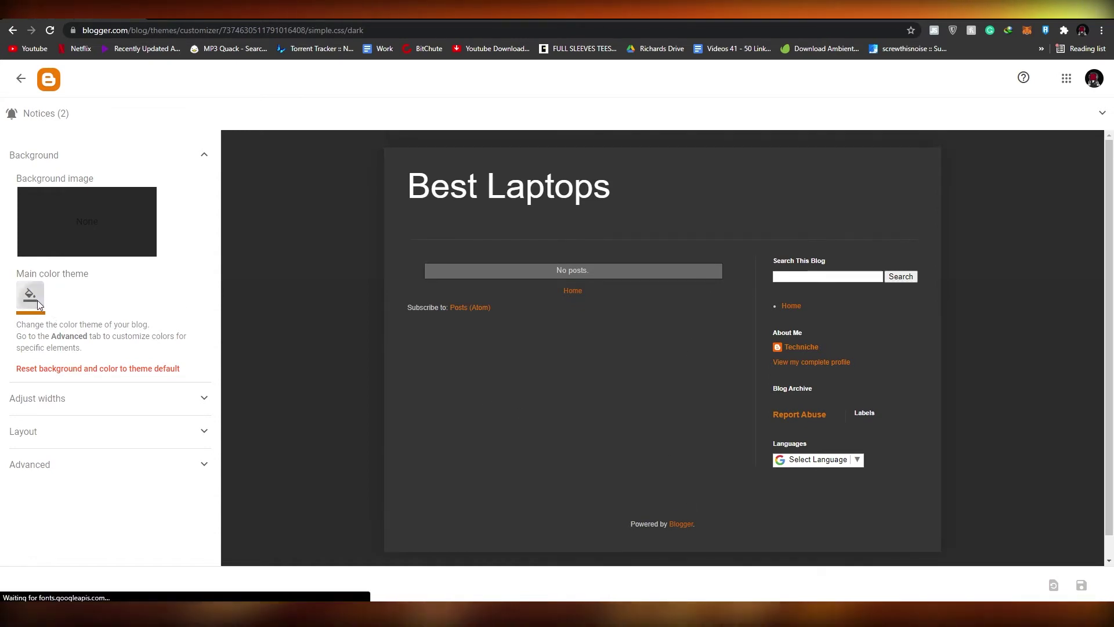
left_click(525, 290)
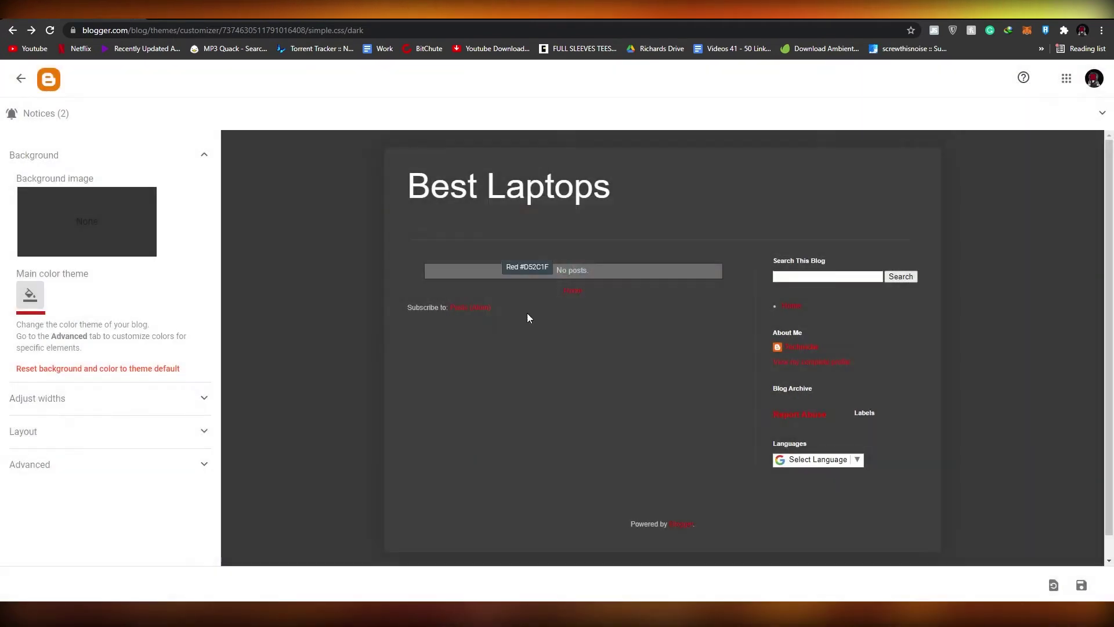
left_click(30, 295)
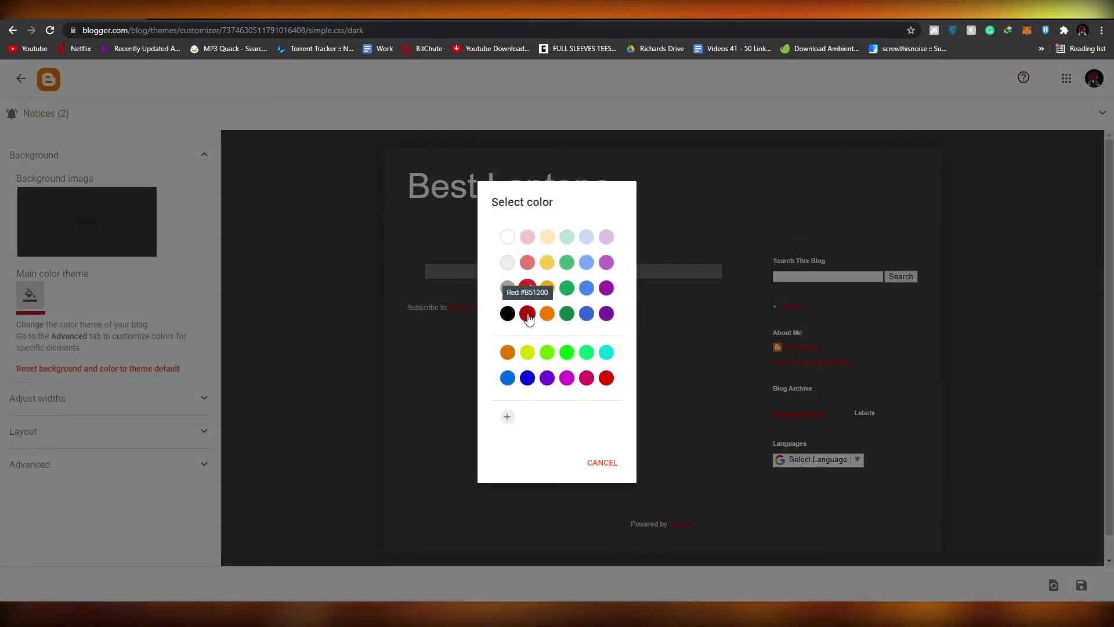
left_click(527, 313)
scroll(675, 365, "down", 1)
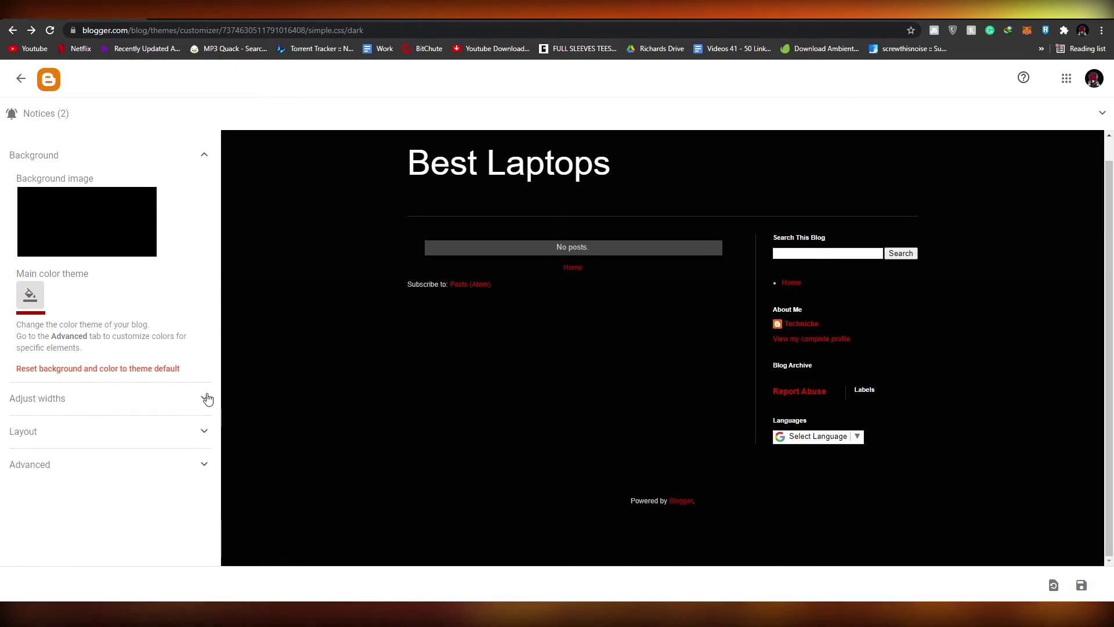
Set the theme's footer layout to a single full-width column and check the footer section in the layout preview.
left_click(201, 439)
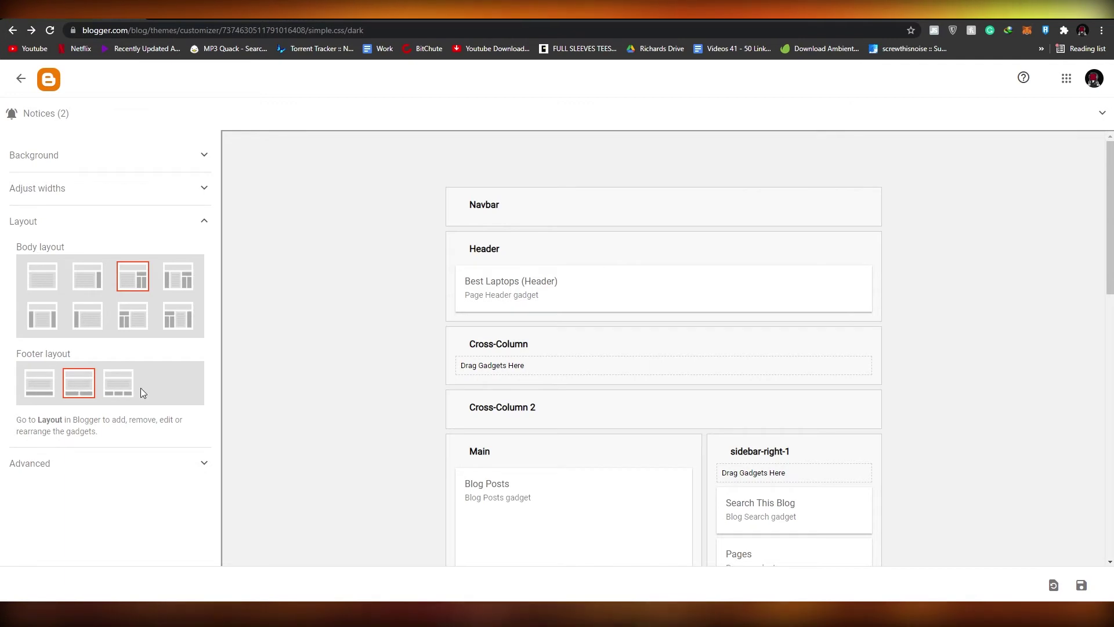
left_click(52, 388)
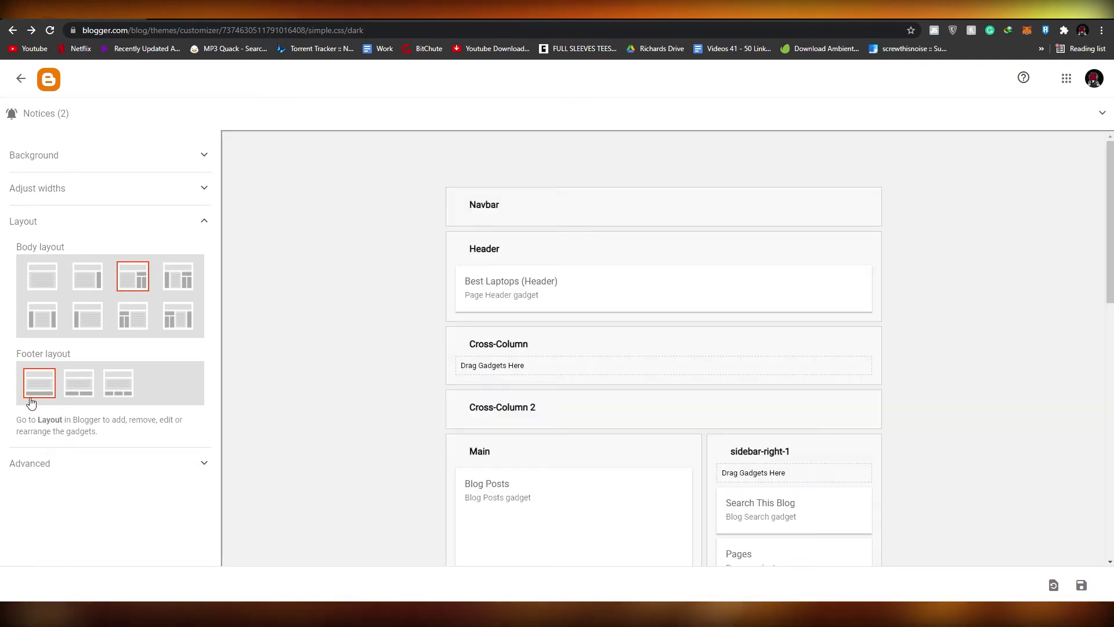
scroll(569, 386, "down", 10)
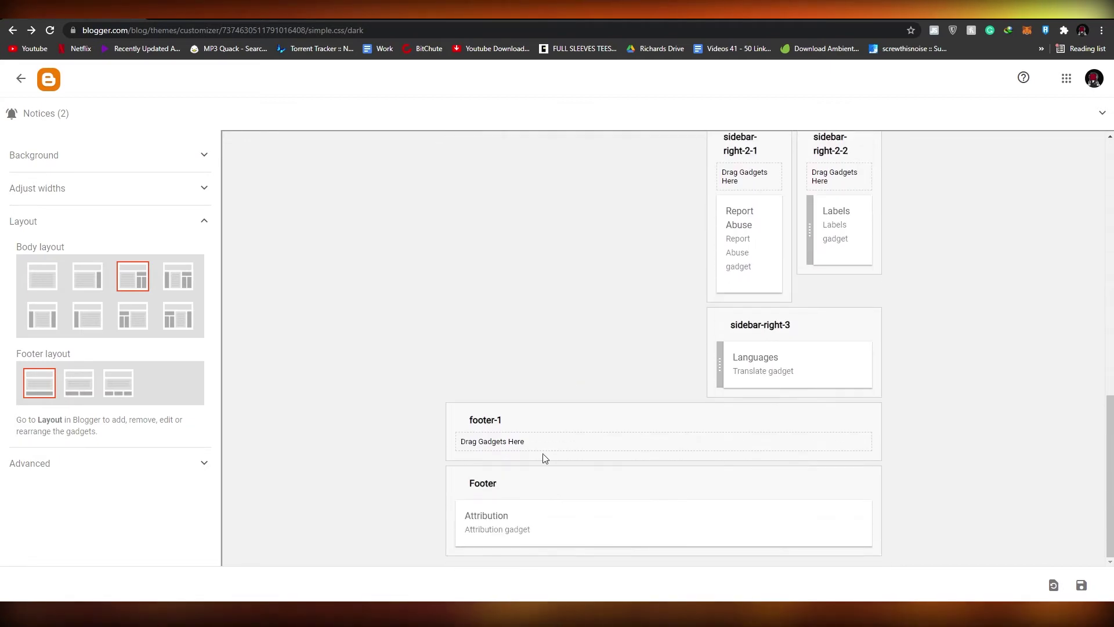
scroll(847, 452, "up", 12)
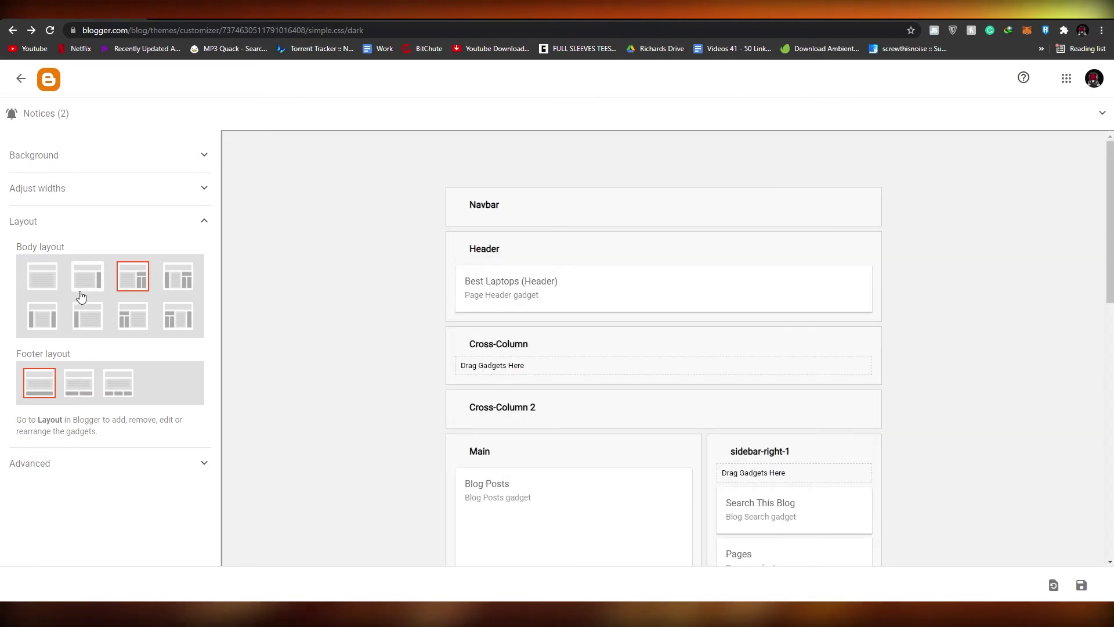
Change the body layout to one left sidebar plus a right sidebar with split columns, and review the gadget arrangement.
left_click(177, 283)
scroll(639, 355, "down", 12)
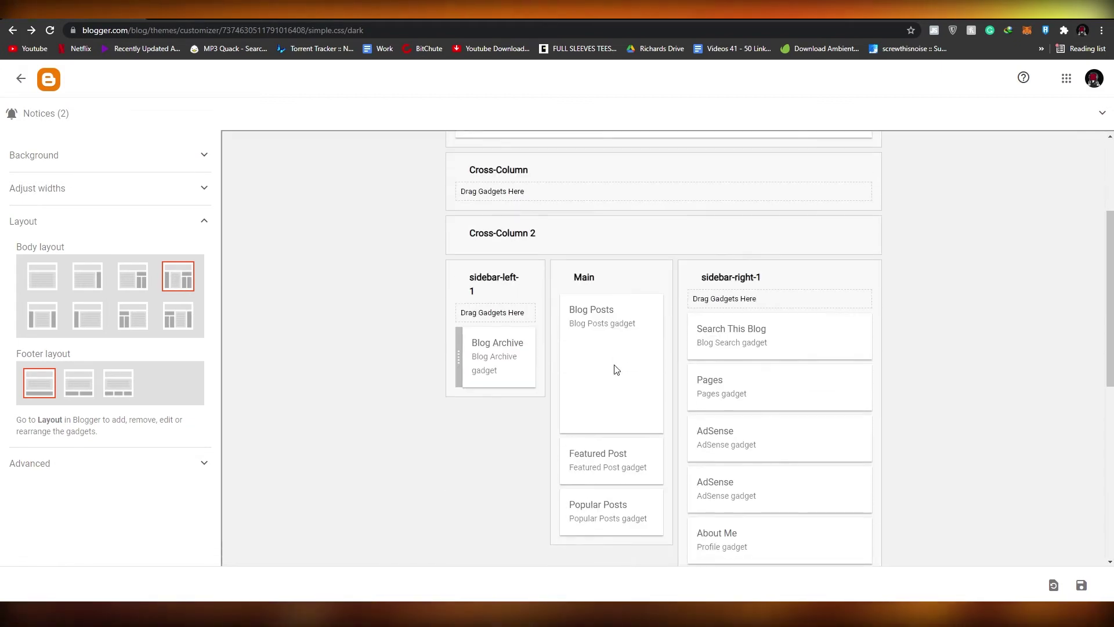
Save the theme's layout changes, accept the notice about hidden gadgets, and review the layout preview.
scroll(616, 369, "up", 12)
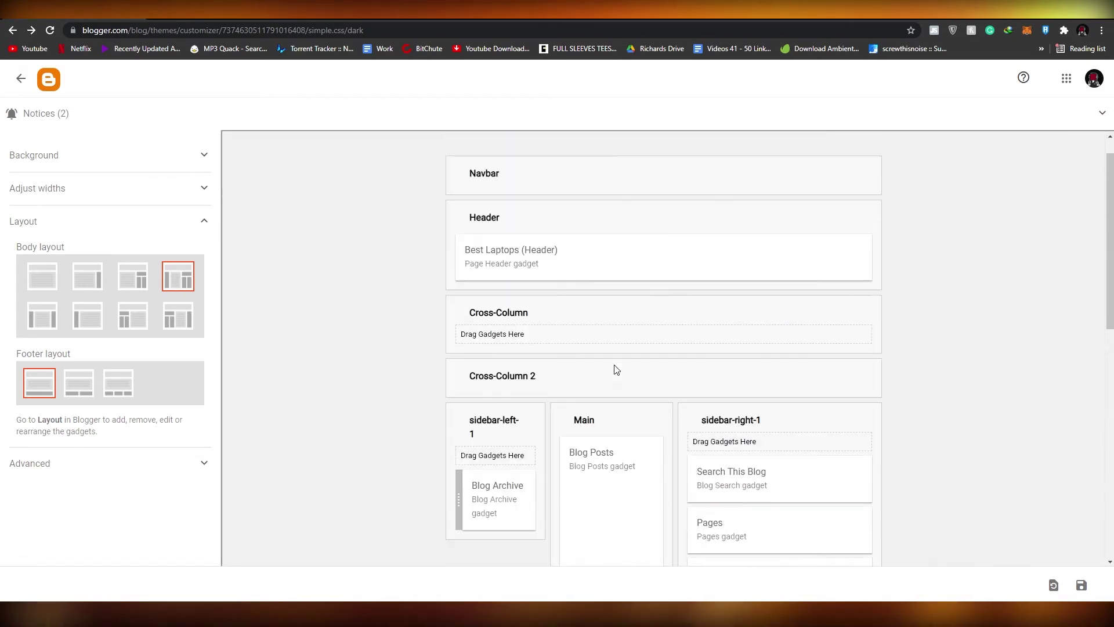
left_click(1081, 585)
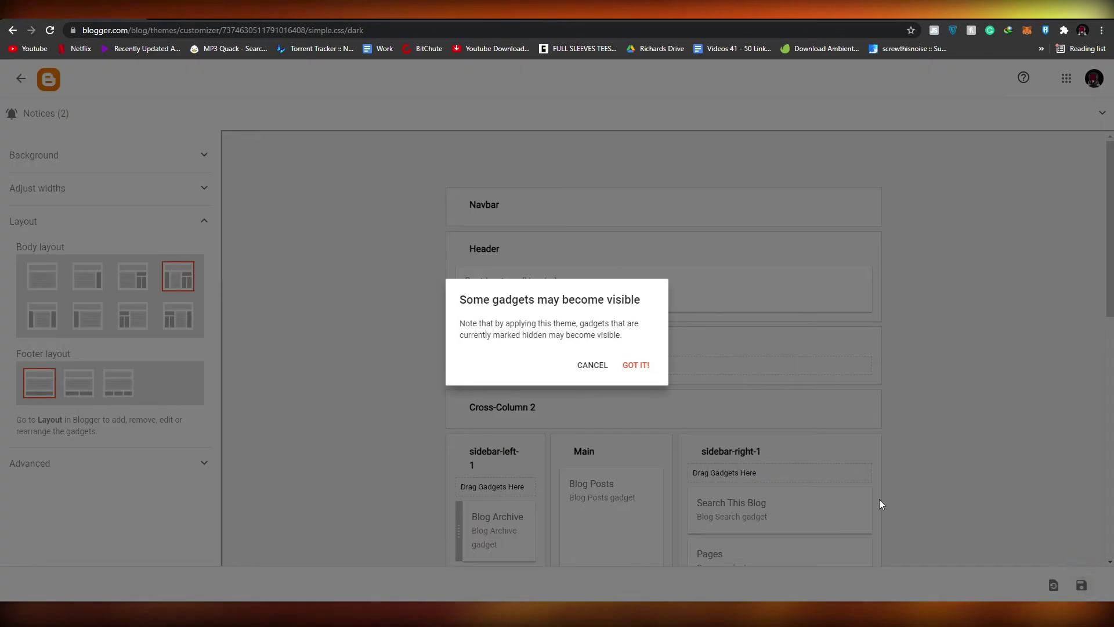
left_click(635, 364)
scroll(395, 394, "down", 6)
scroll(396, 395, "down", 5)
scroll(393, 393, "up", 10)
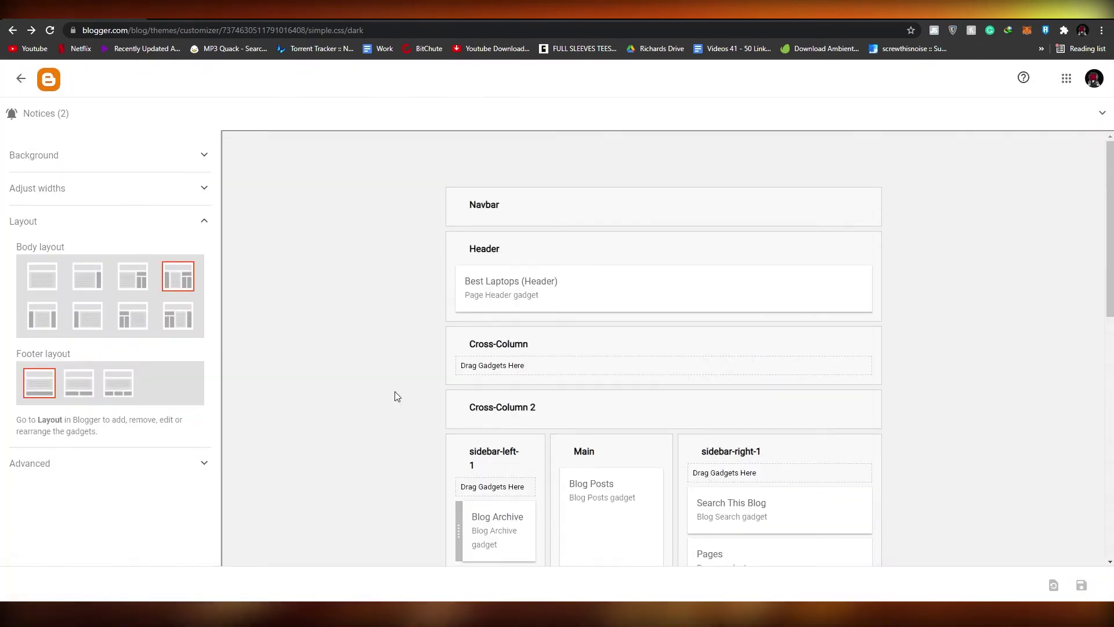
Open the background image gallery and look through the Technology, Textures and Transparent categories.
left_click(202, 220)
left_click(207, 158)
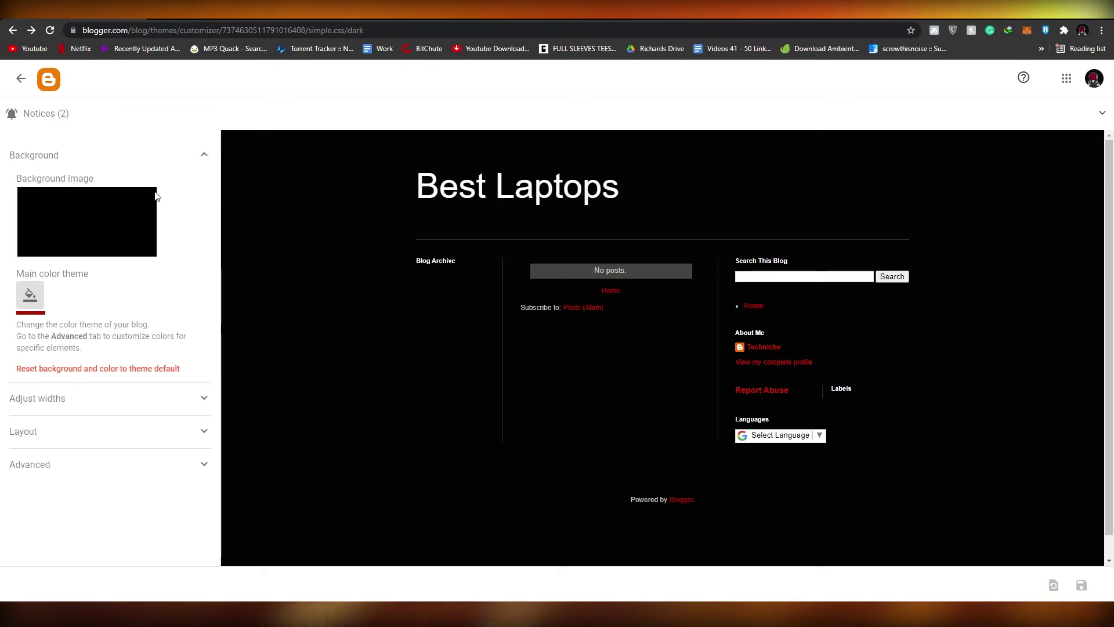
left_click(62, 231)
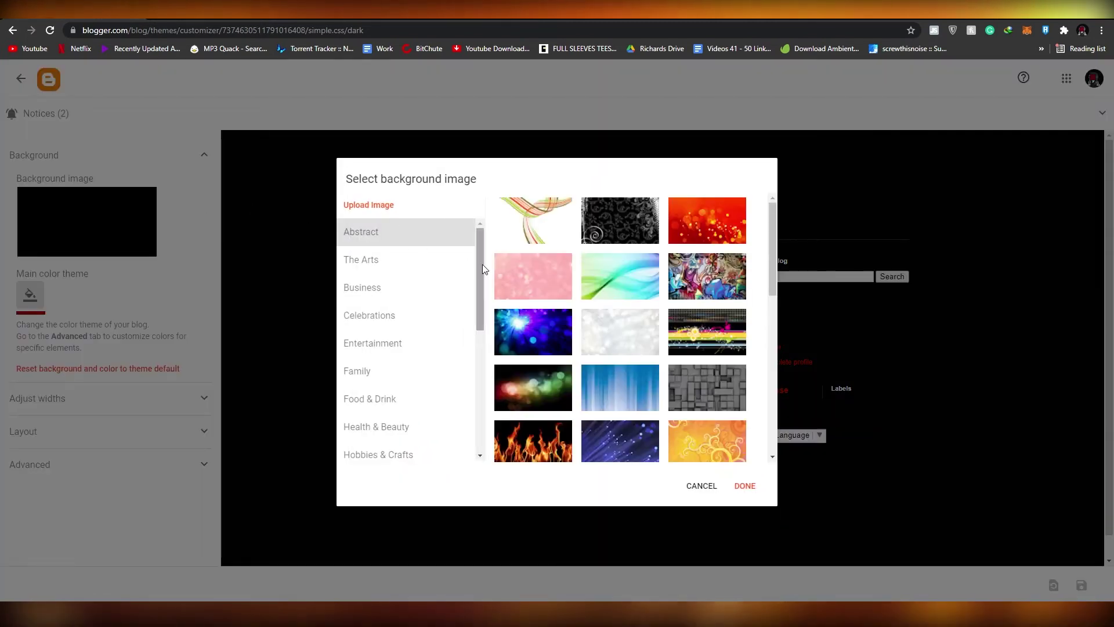
scroll(401, 261, "down", 2)
scroll(401, 261, "down", 3)
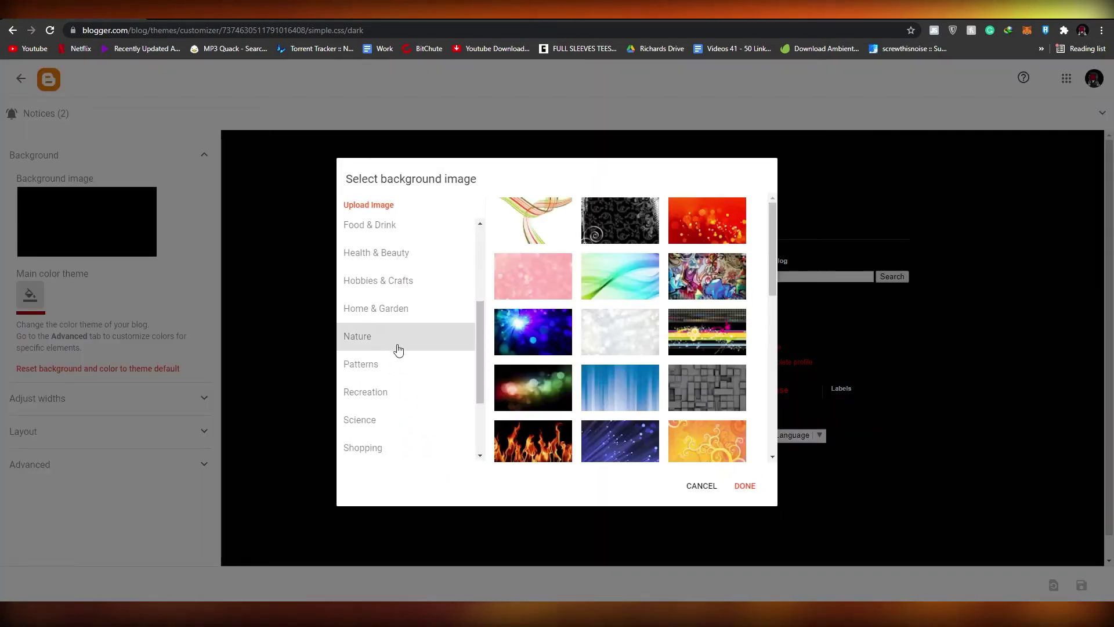
left_click(391, 377)
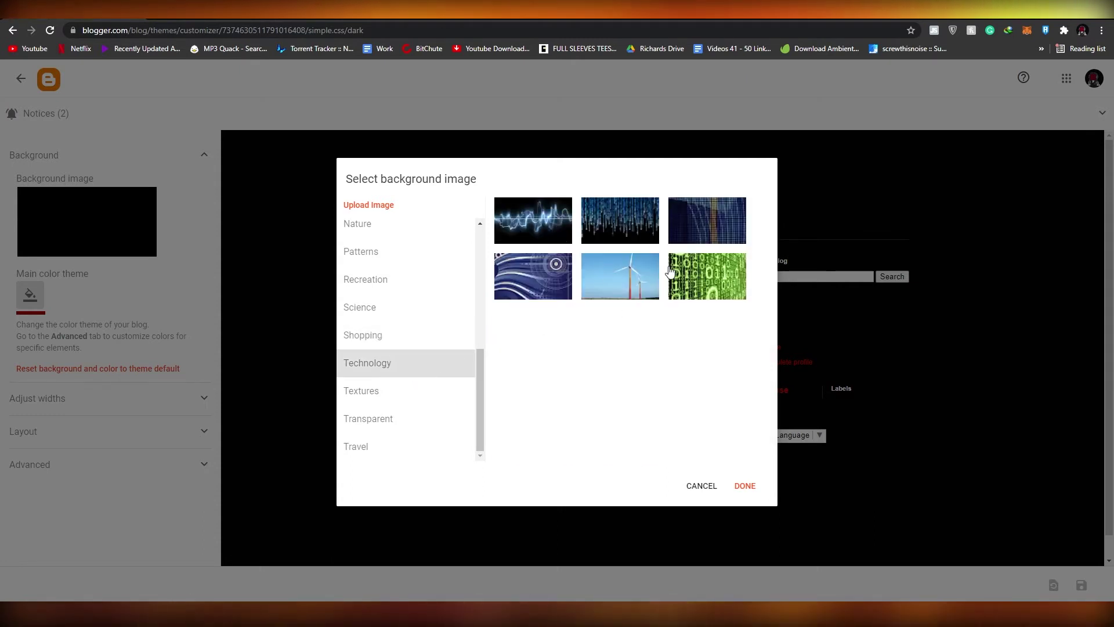
left_click(405, 400)
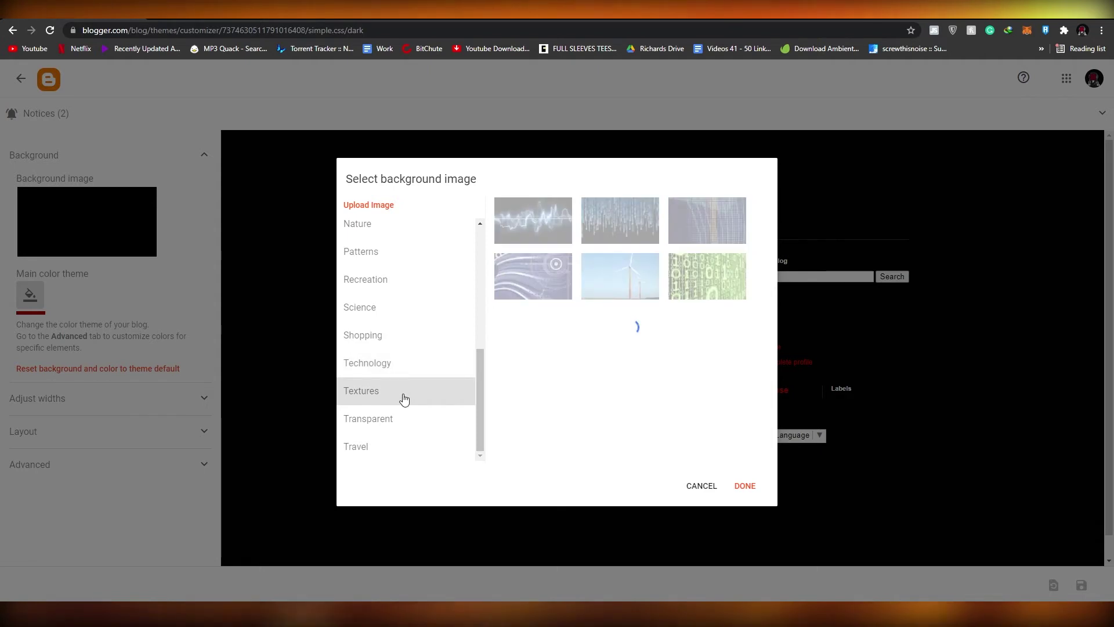
left_click(414, 372)
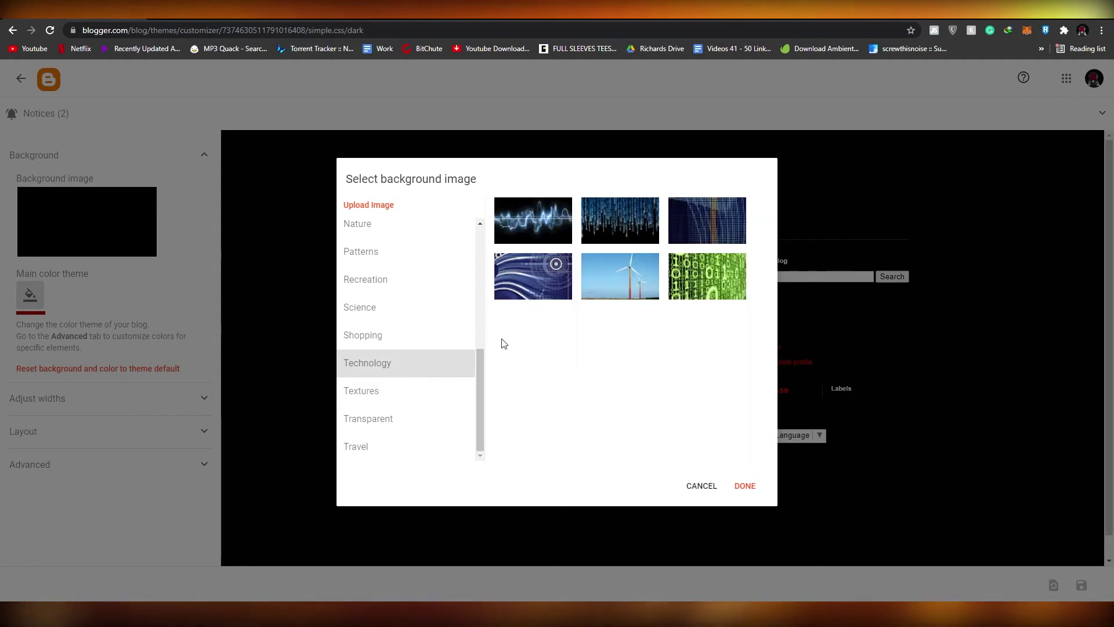
left_click(413, 403)
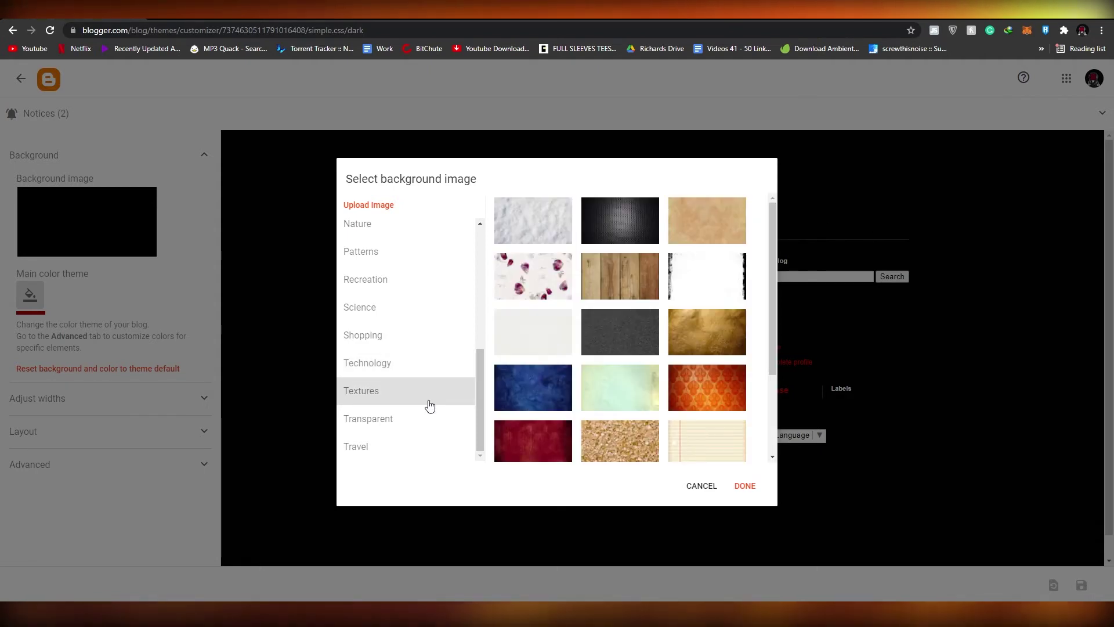
scroll(620, 348, "down", 2)
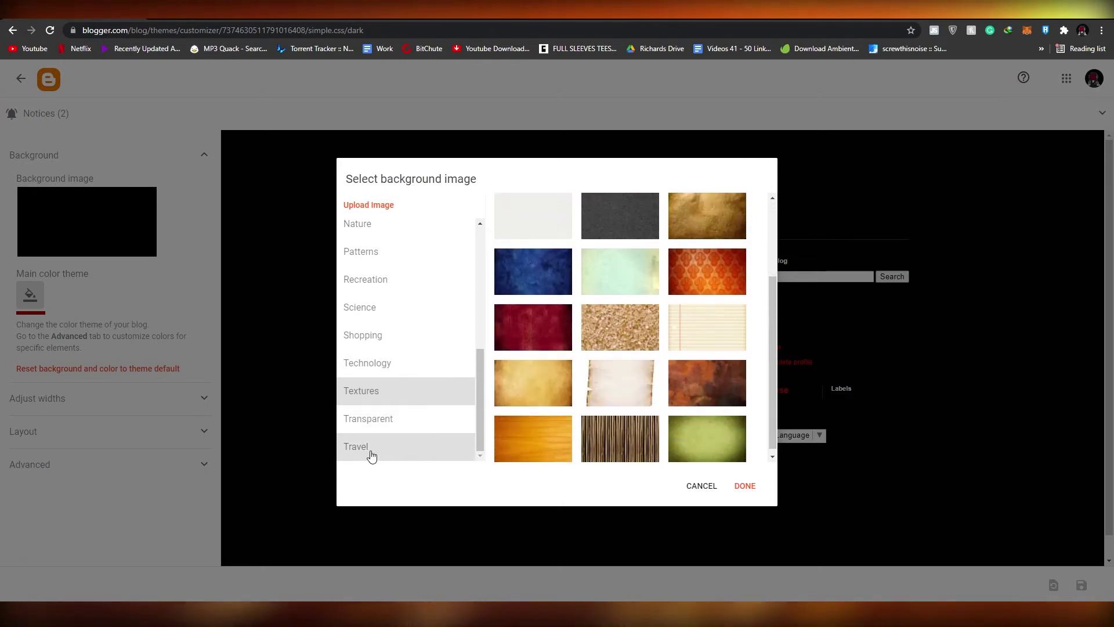
left_click(406, 424)
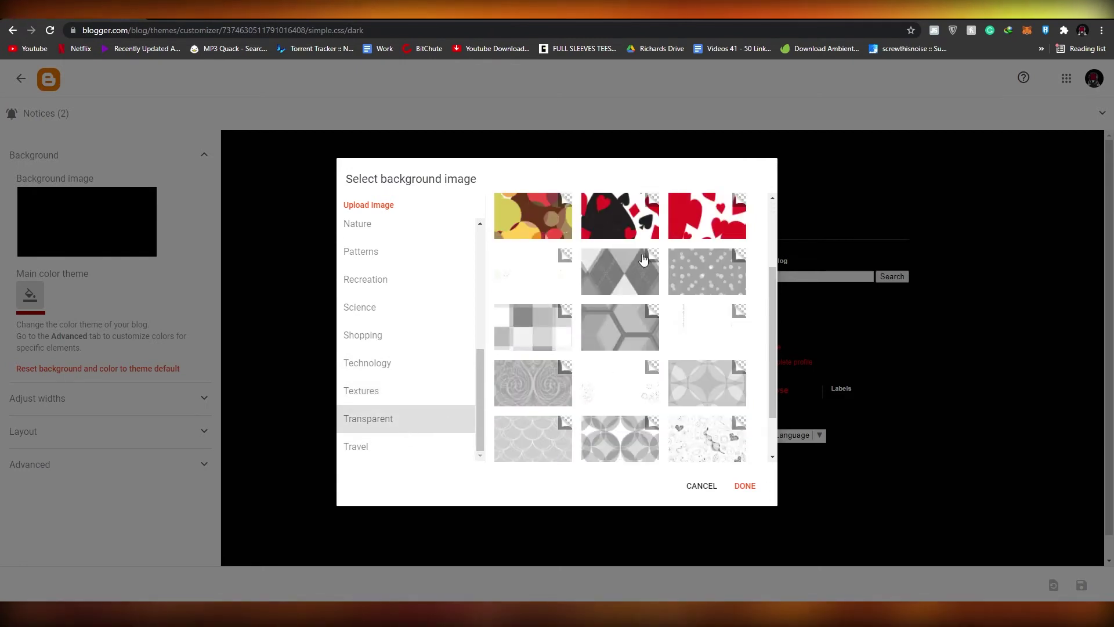
scroll(378, 456, "up", 3)
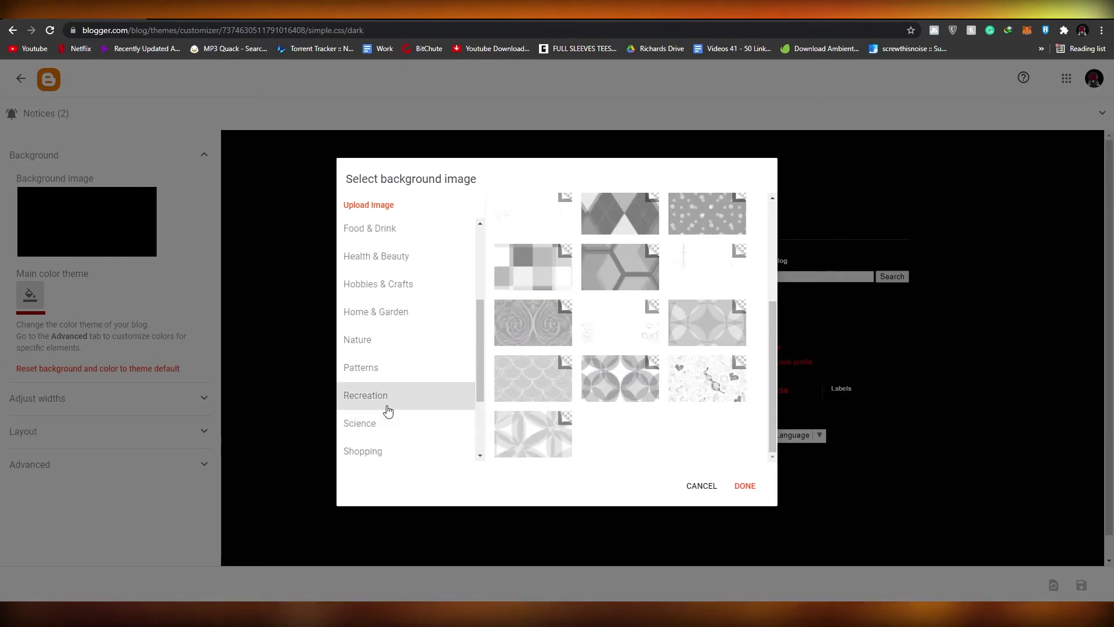
Look through the Home & Garden, Patterns, Recreation and Science background images.
left_click(391, 427)
left_click(388, 341)
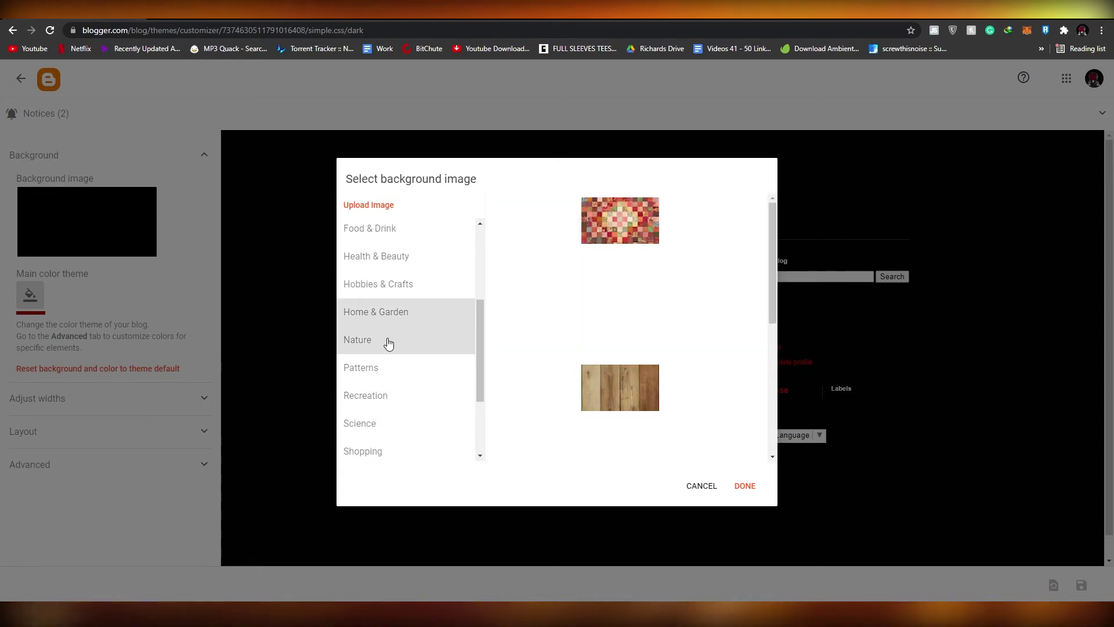
left_click(386, 371)
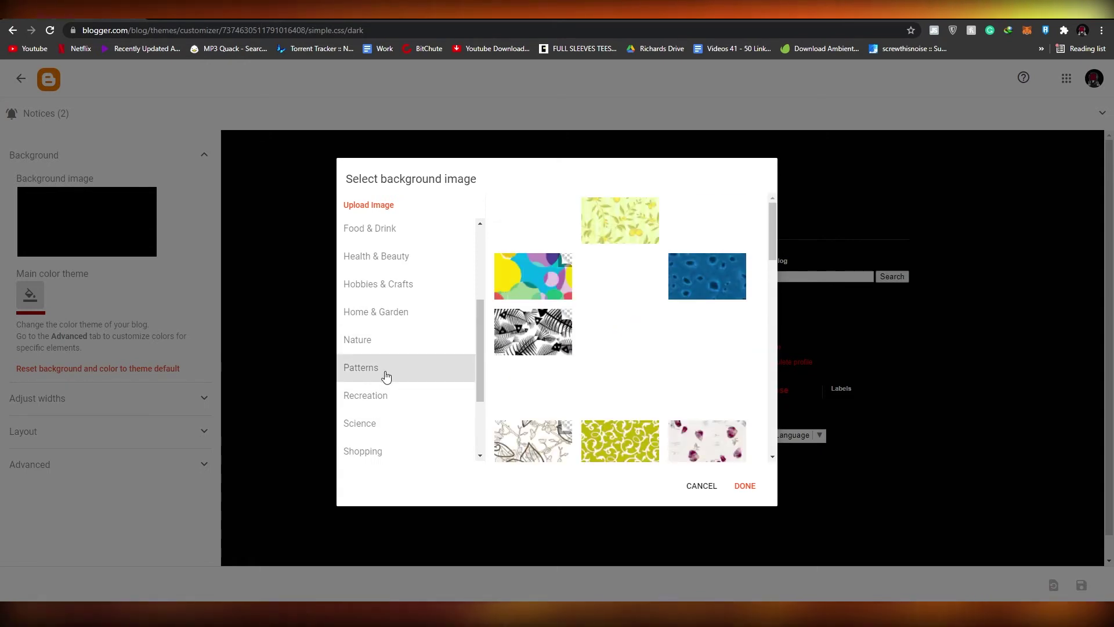
left_click(406, 401)
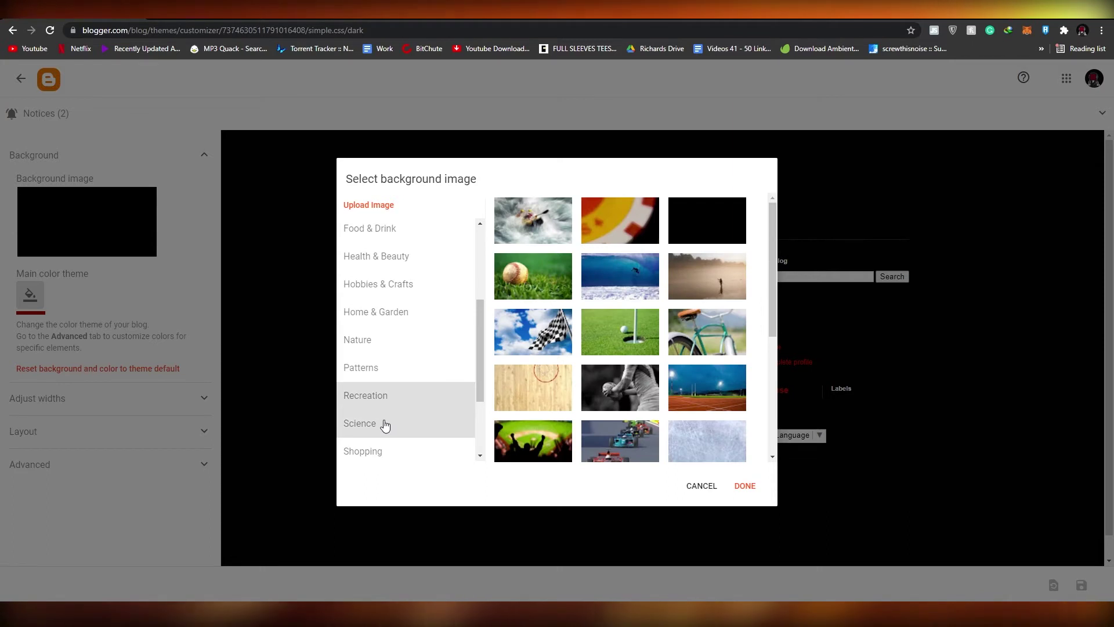
left_click(396, 424)
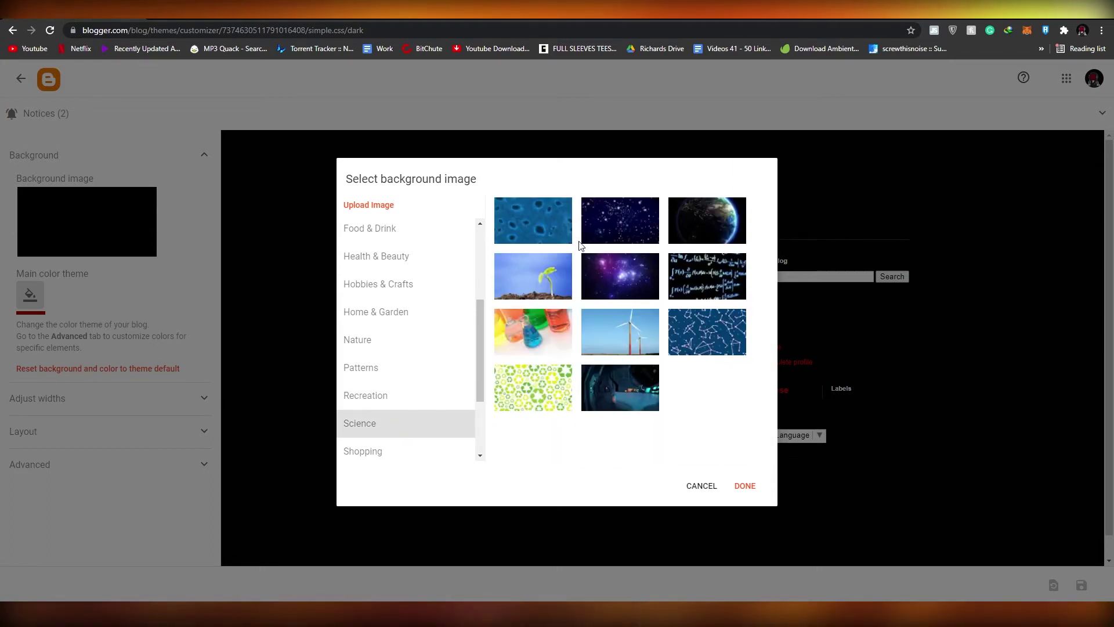
scroll(389, 394, "down", 2)
Apply the blue dotted-light image with the orange band from the Technology category as background and check the blog preview.
left_click(385, 371)
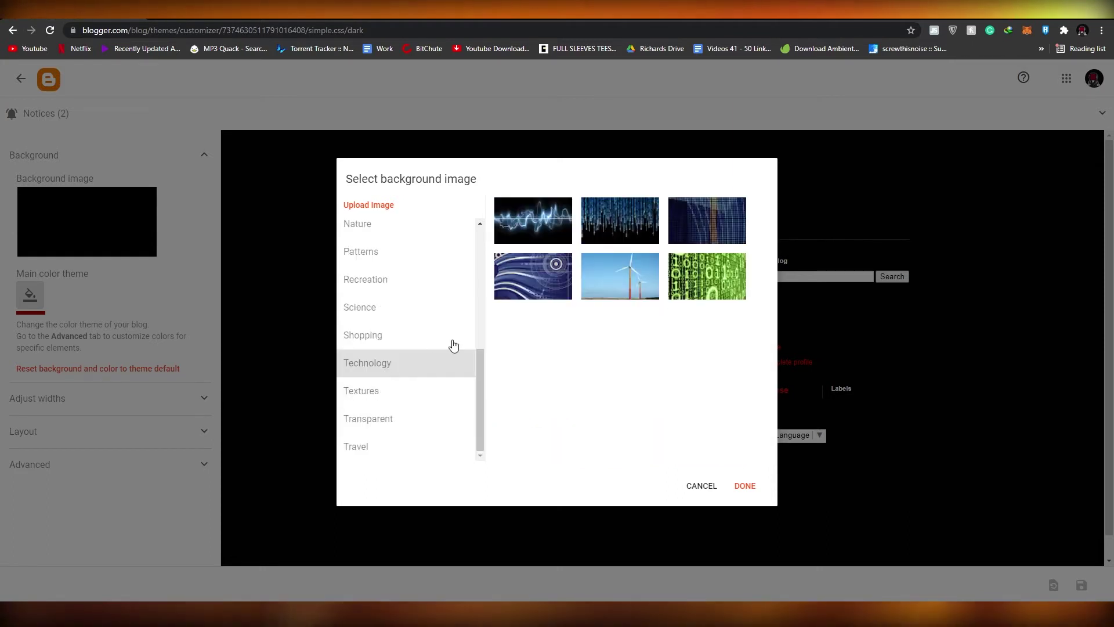
left_click(728, 239)
left_click(743, 487)
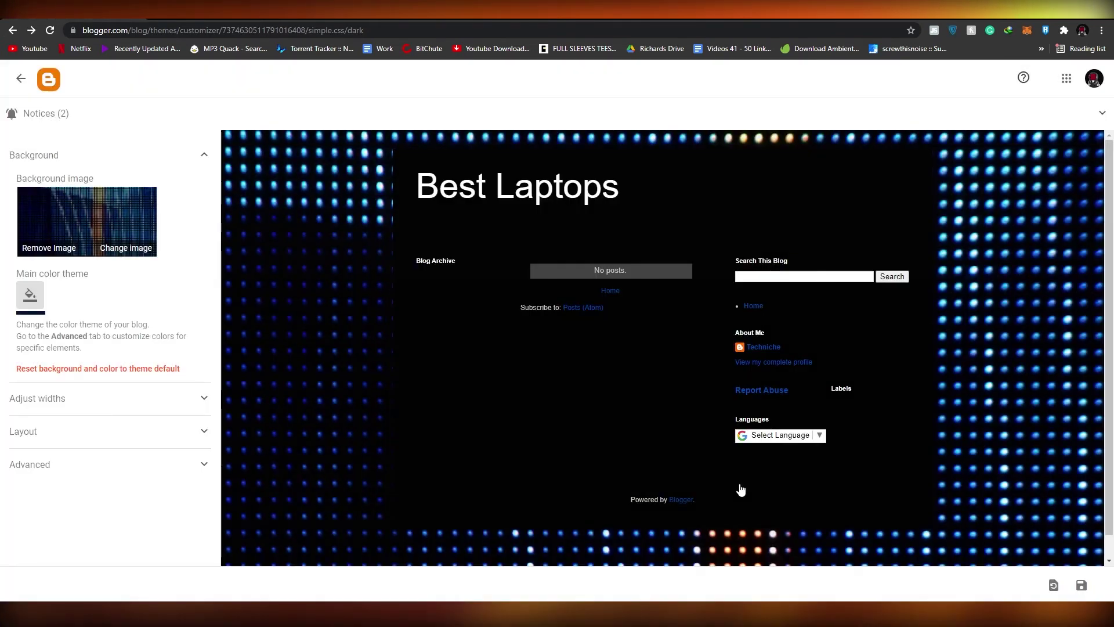
scroll(575, 471, "down", 1)
scroll(392, 483, "up", 1)
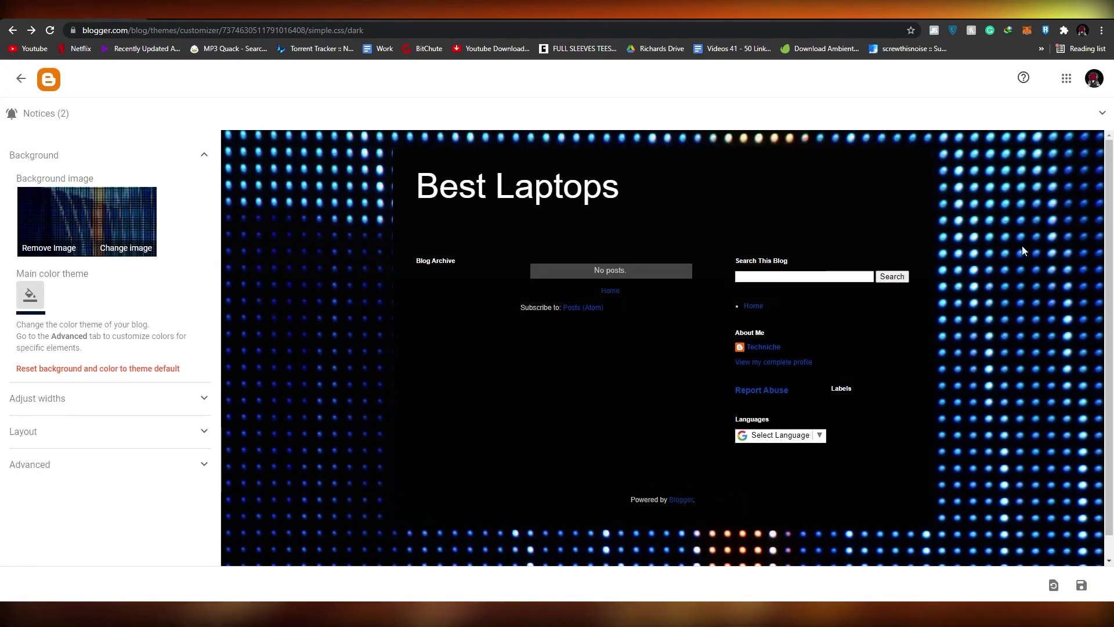
scroll(605, 348, "down", 1)
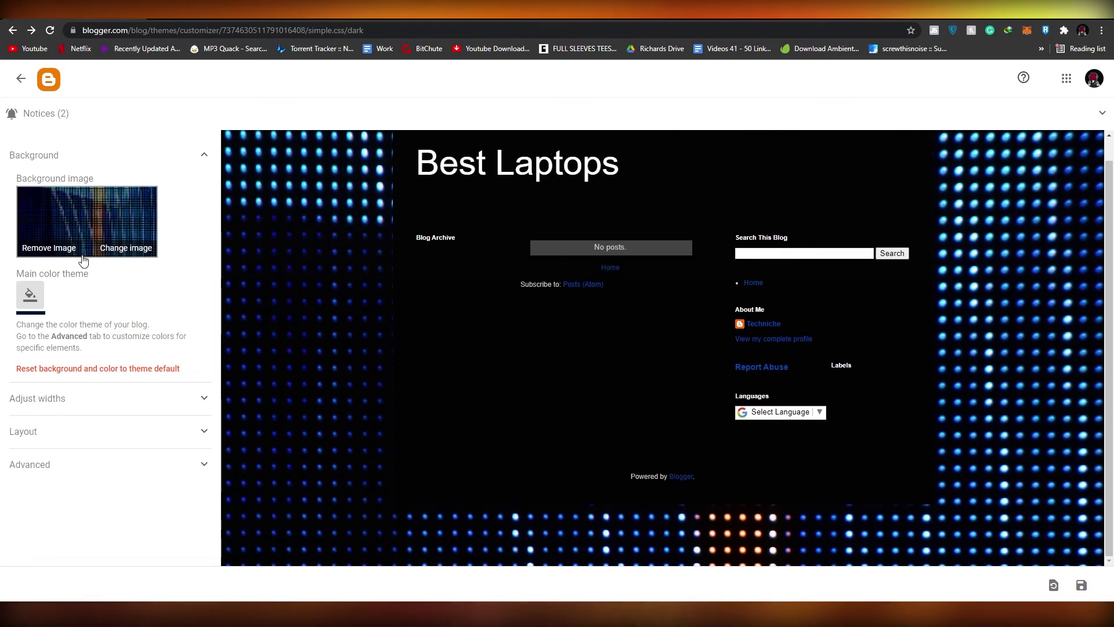
Look at the Abstract backgrounds and the option for uploading a custom background image, without choosing a file.
left_click(134, 249)
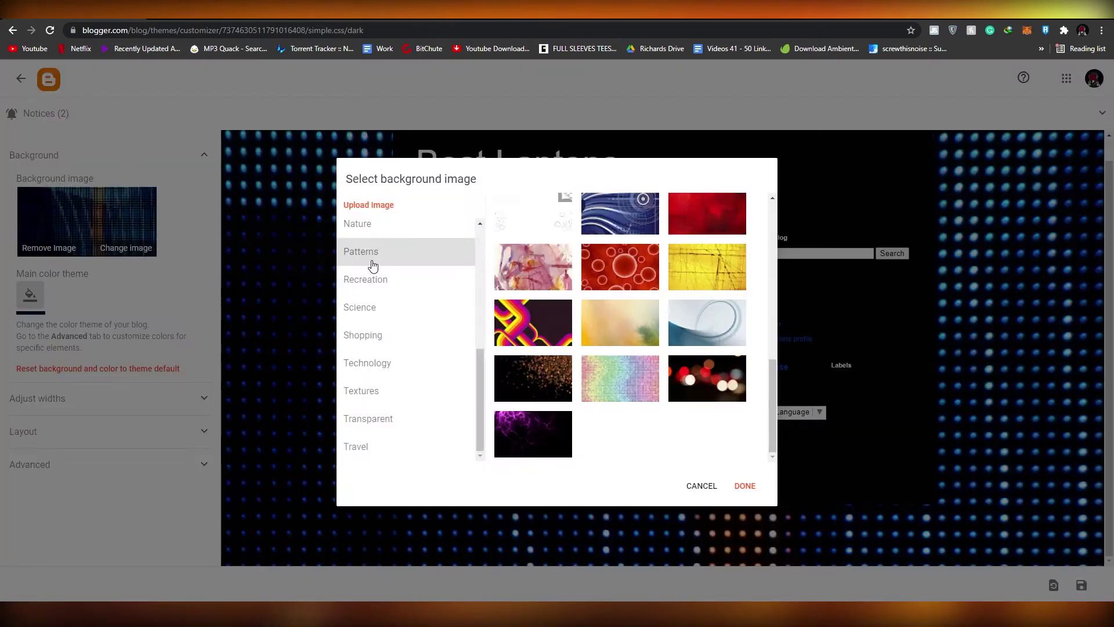
scroll(368, 259, "up", 5)
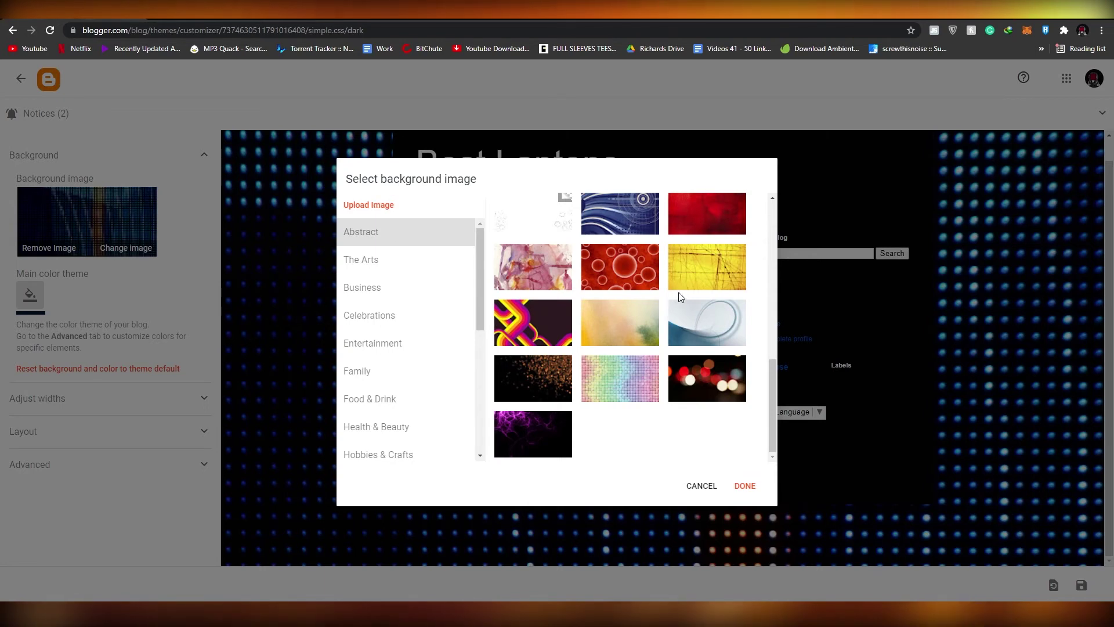
scroll(592, 390, "up", 3)
left_click(355, 203)
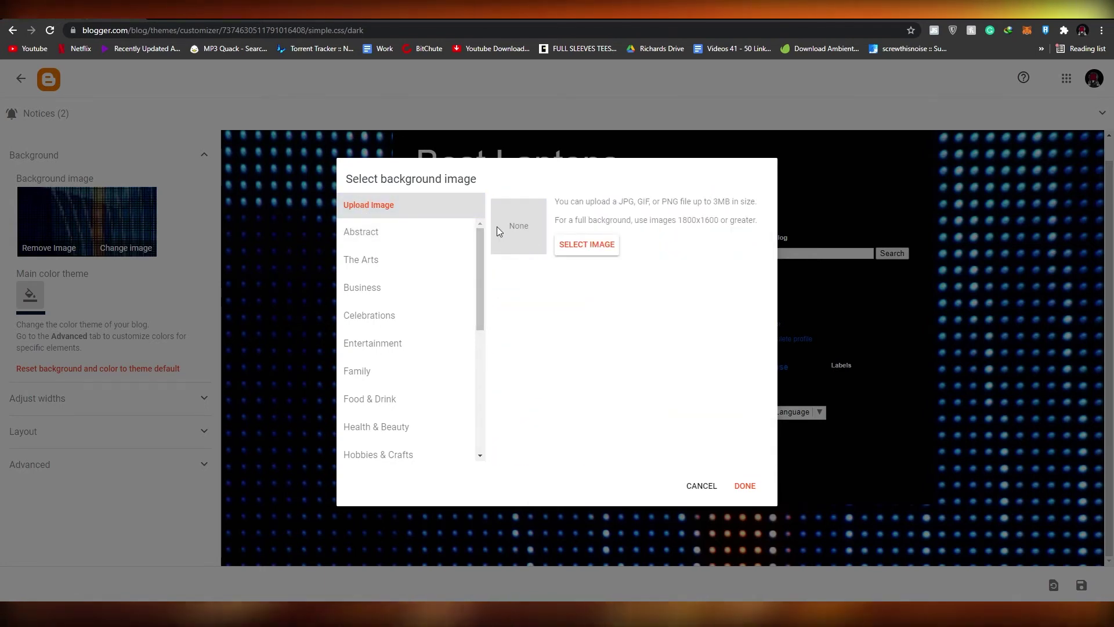
left_click(570, 245)
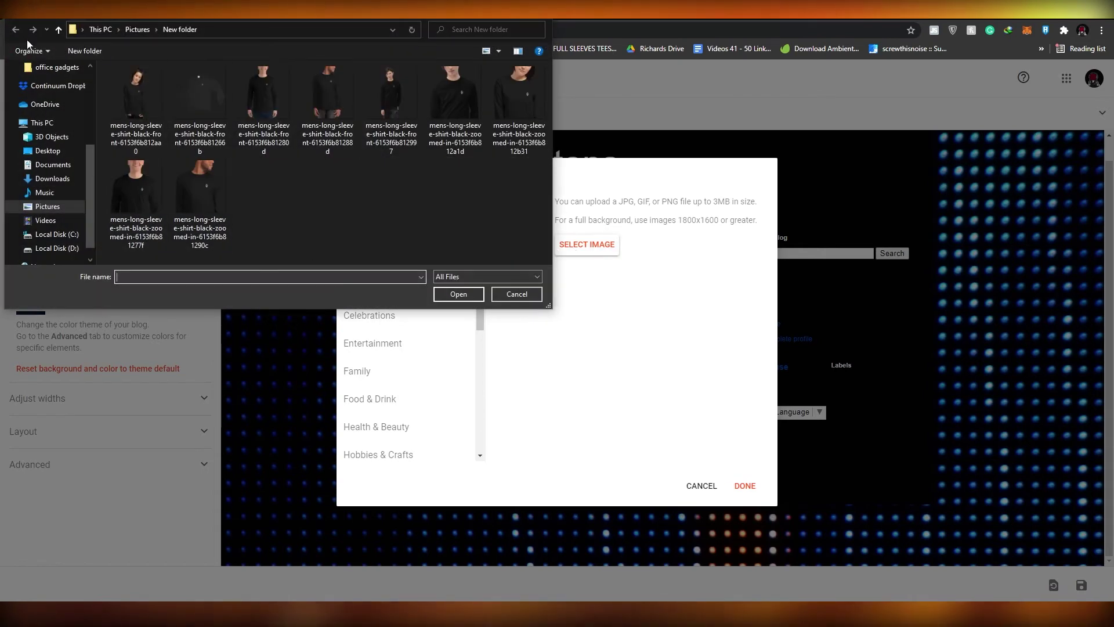
key("Escape")
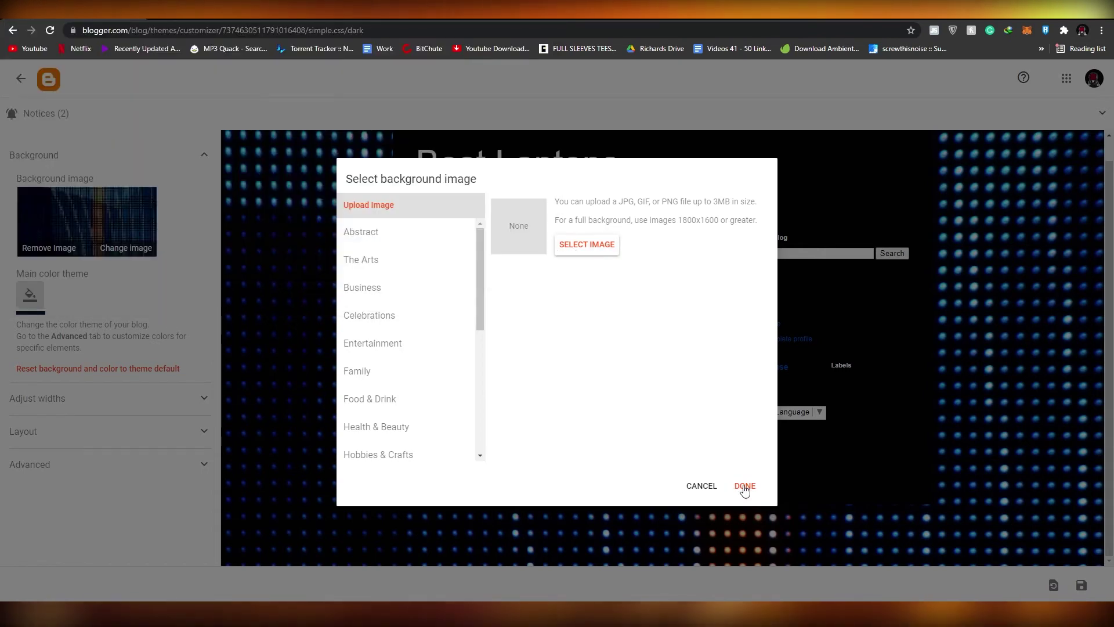
left_click(745, 488)
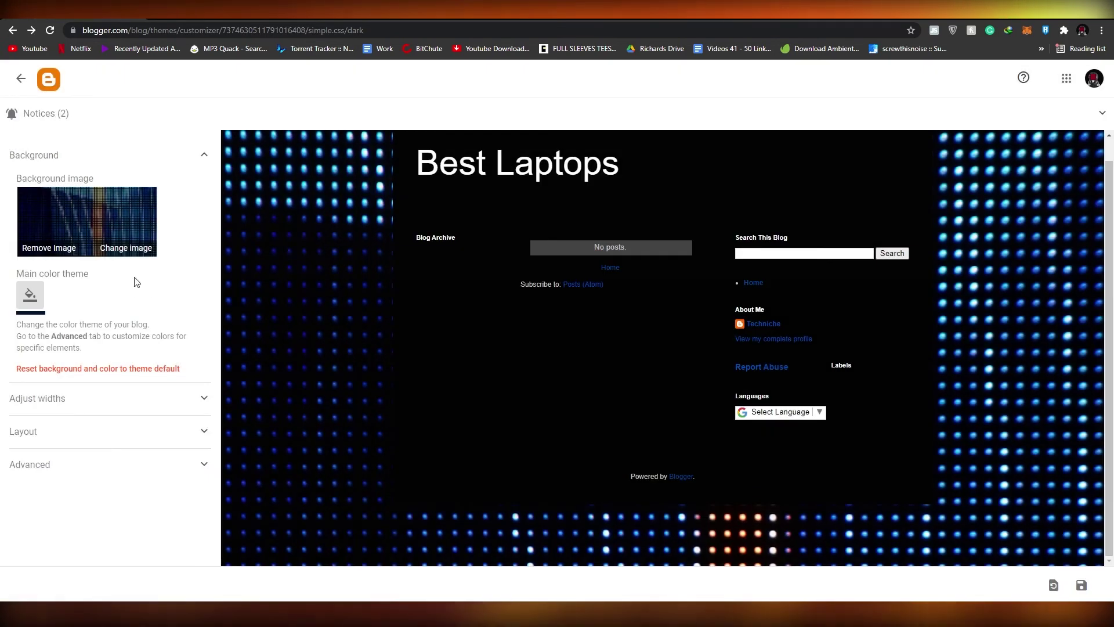
Remove the background image and look through gallery categories such as Science, Patterns and Nature without choosing a replacement.
left_click(41, 246)
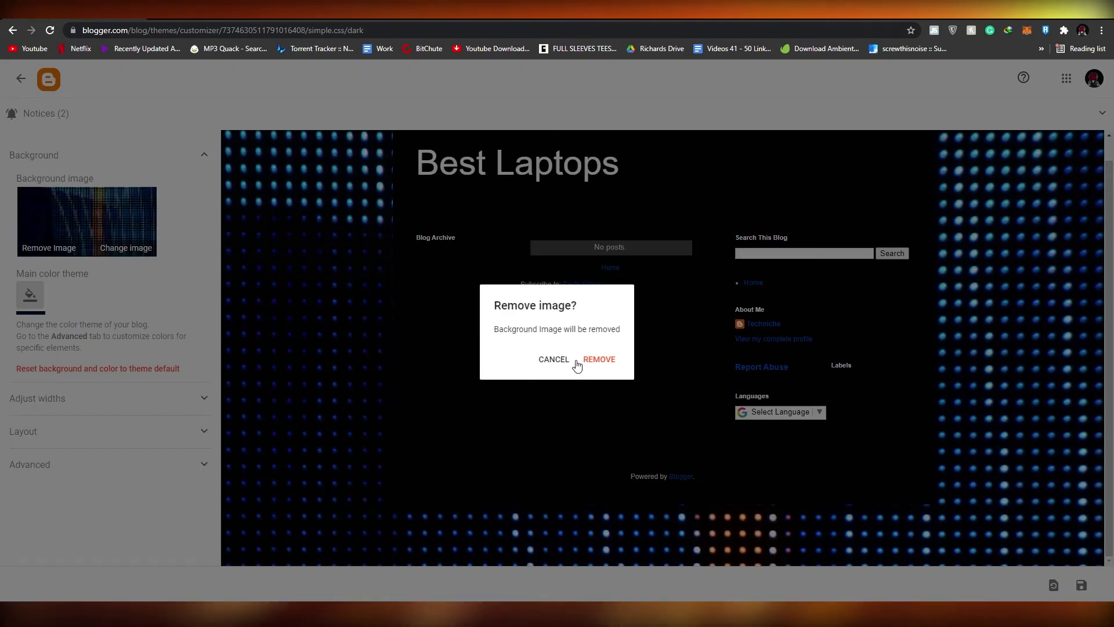
left_click(598, 360)
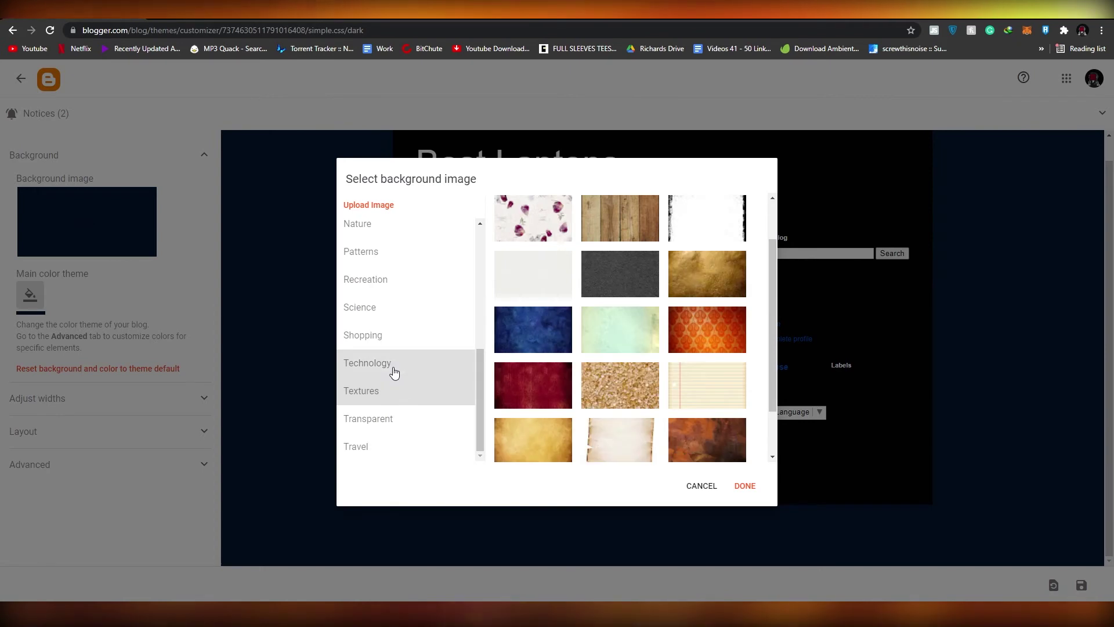
left_click(395, 363)
left_click(393, 341)
left_click(395, 313)
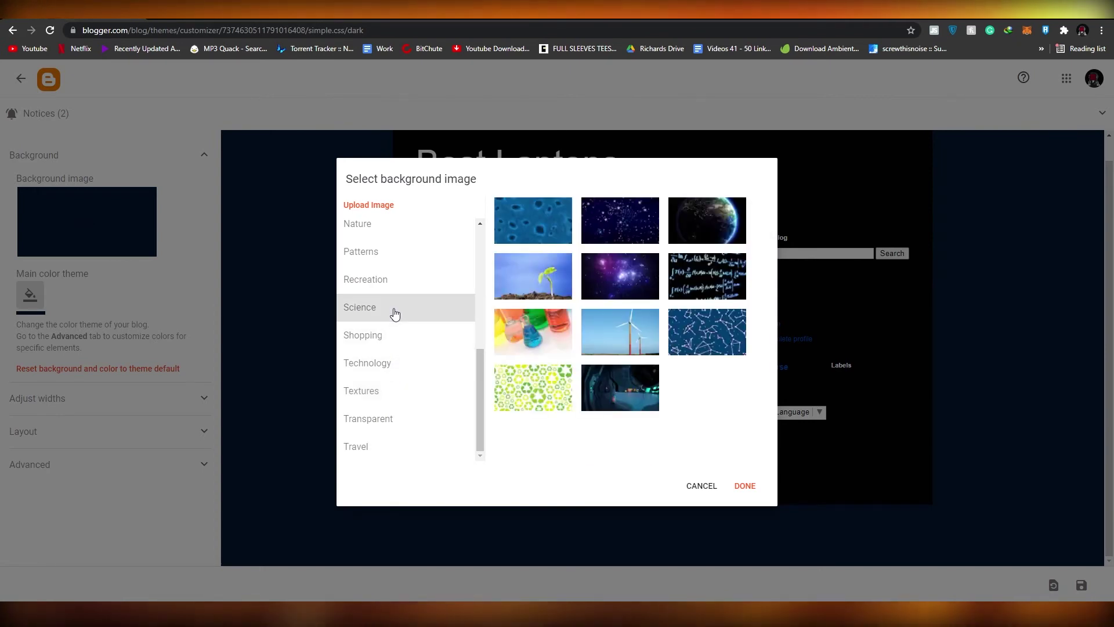
left_click(394, 281)
left_click(393, 250)
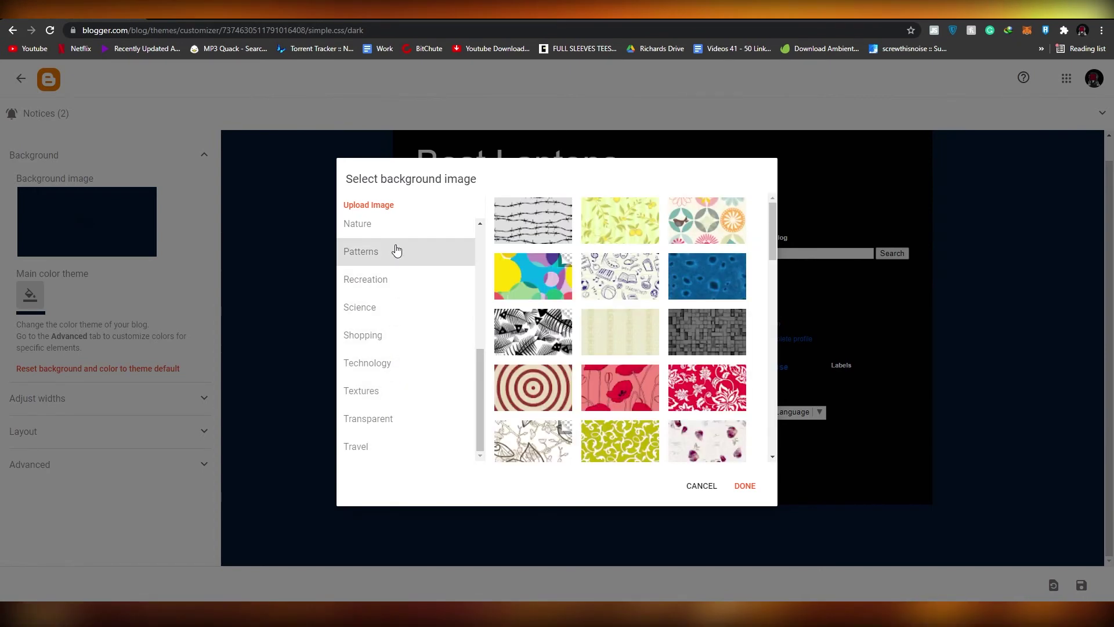
left_click(400, 232)
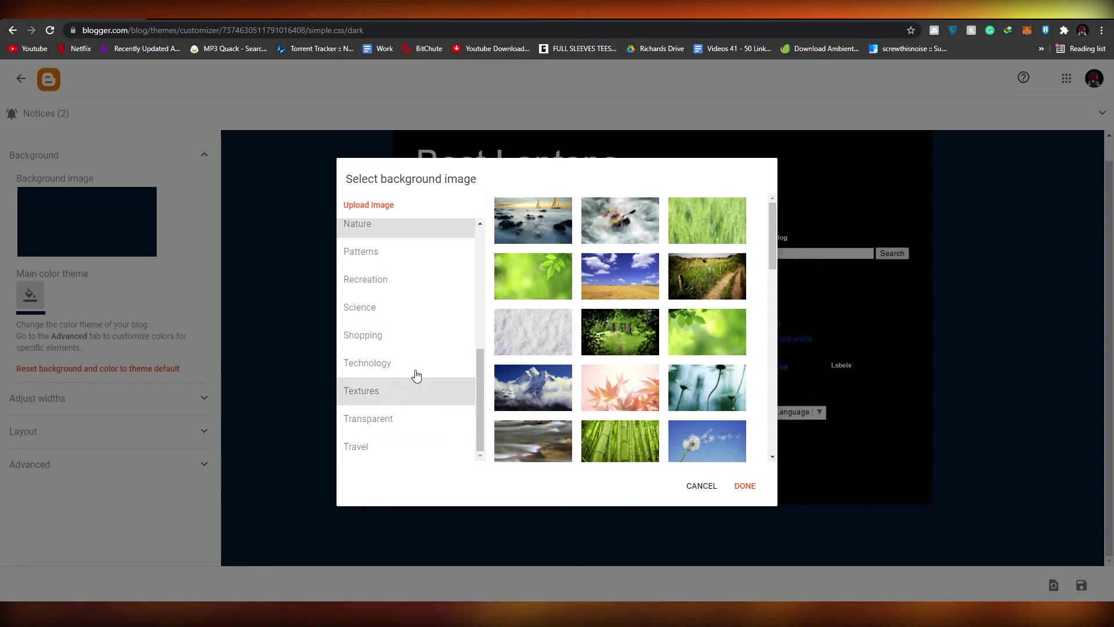
left_click(252, 398)
Reset the background and color to the theme default and set the main color theme to dark red.
left_click(152, 368)
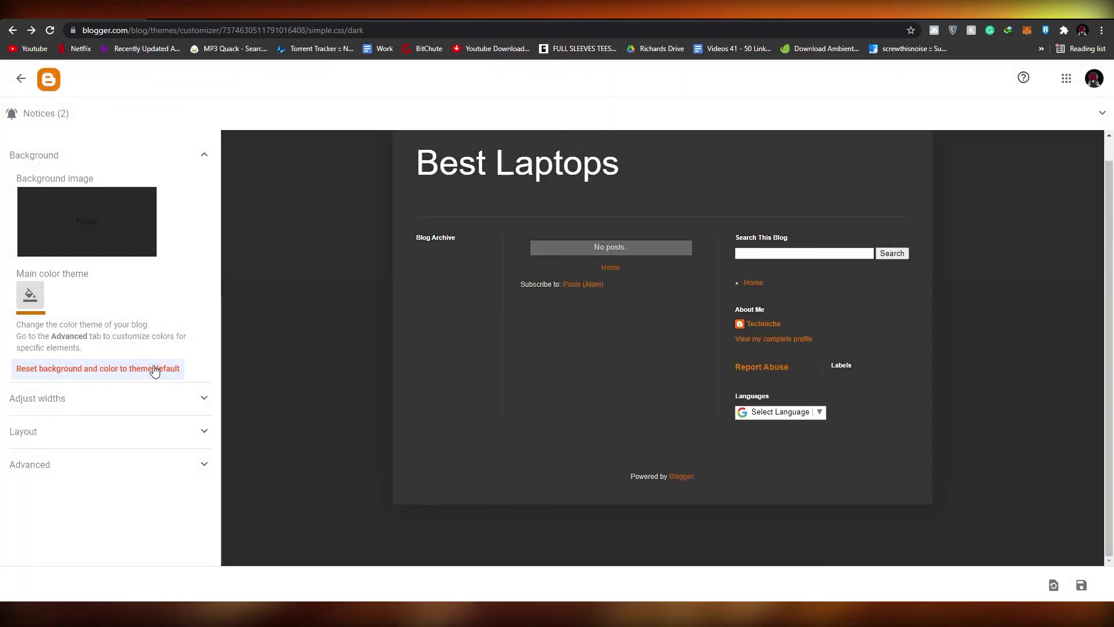
left_click(26, 305)
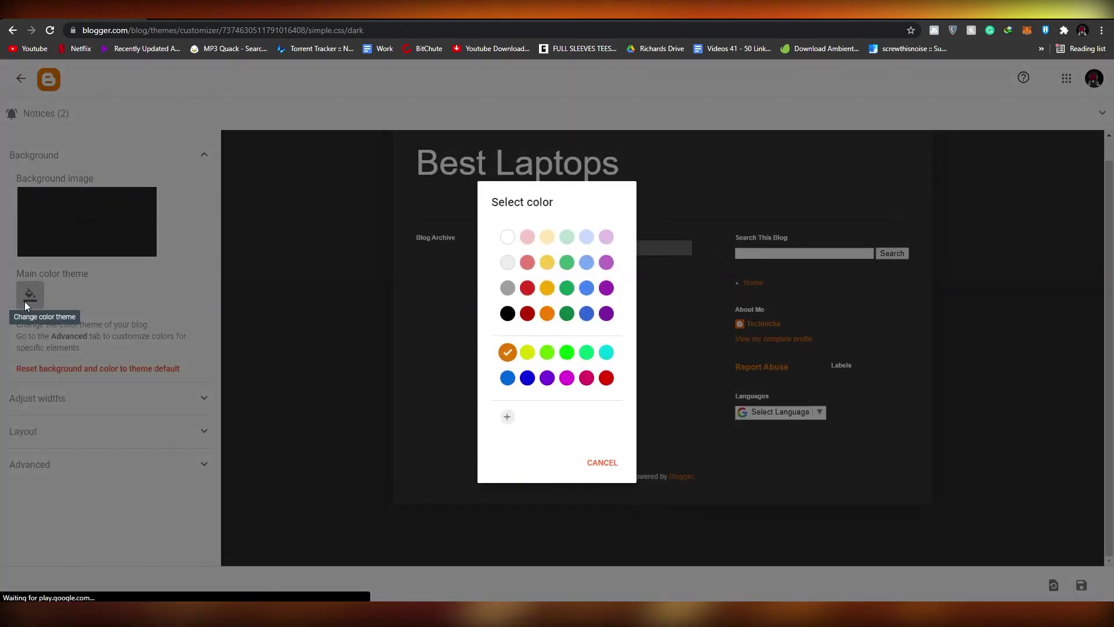
left_click(527, 313)
left_click(460, 318)
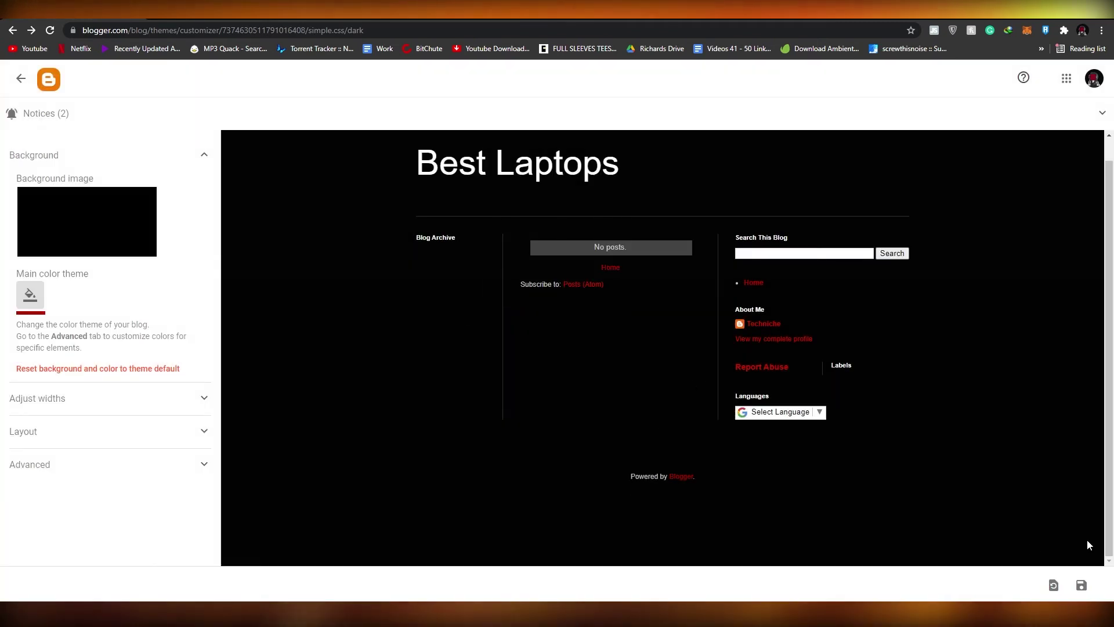
Save the customized Simple Dark theme and view the live Best Laptops blog, returning to the theme page.
left_click(1085, 576)
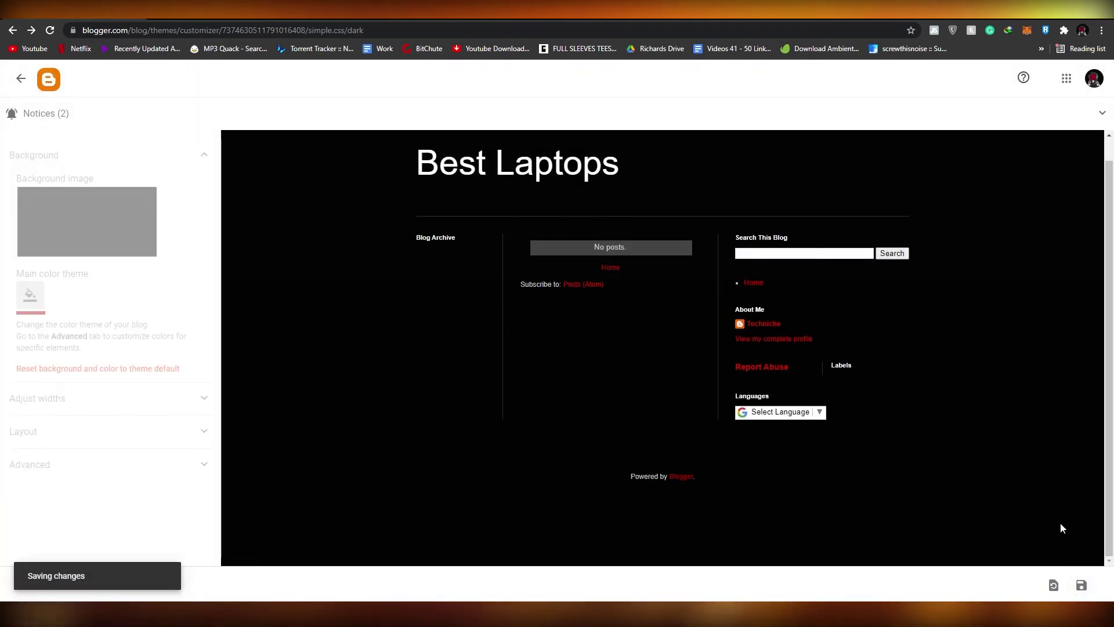
left_click(21, 80)
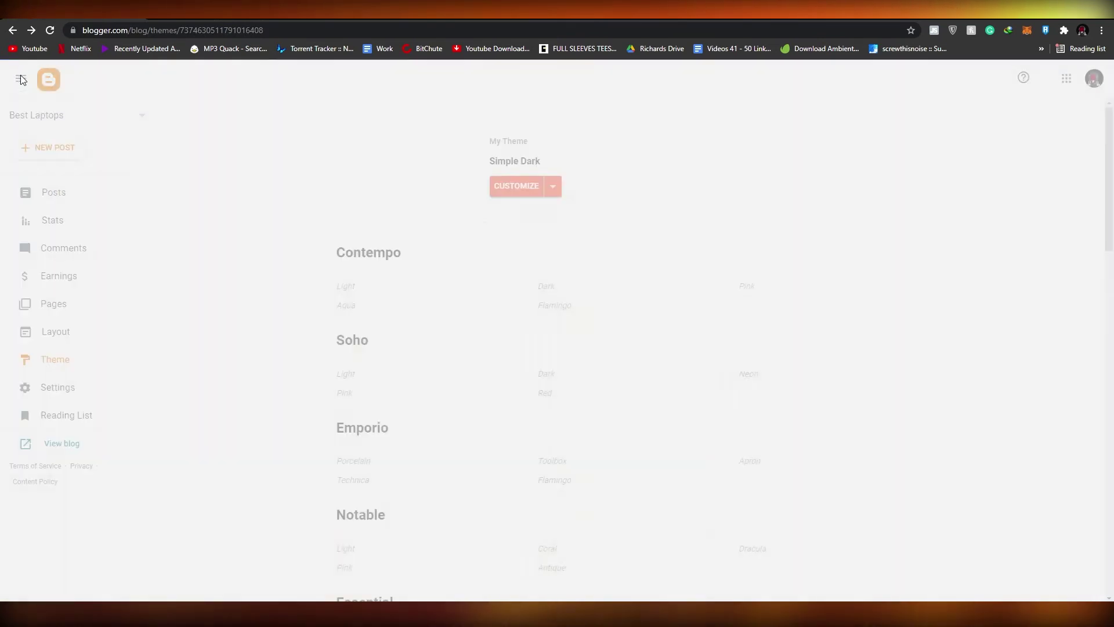
scroll(572, 193, "down", 5)
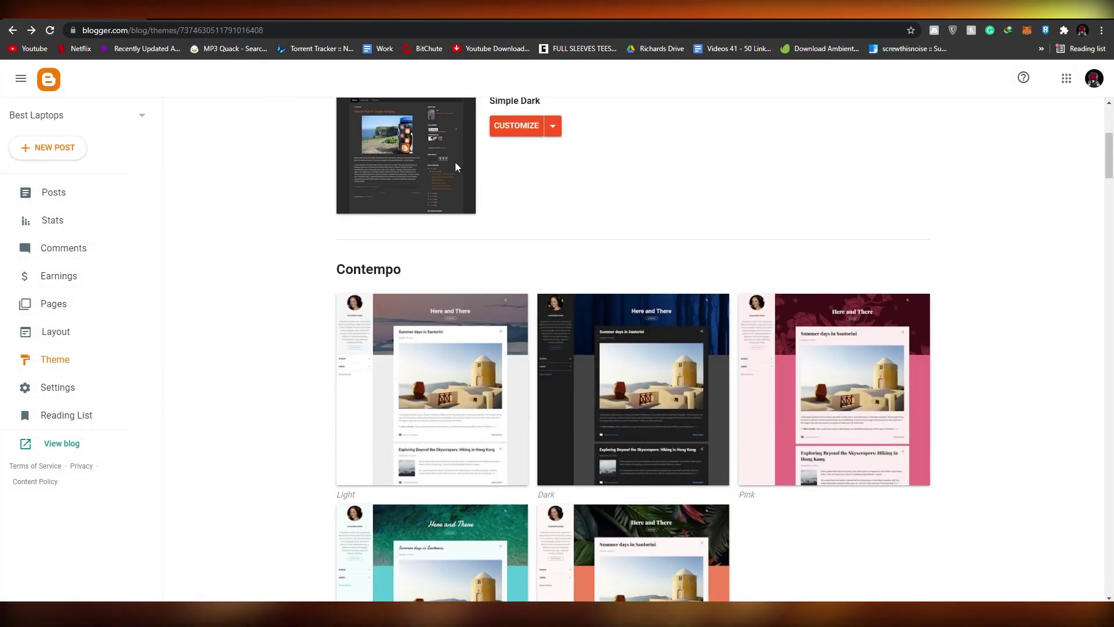
left_click(61, 444)
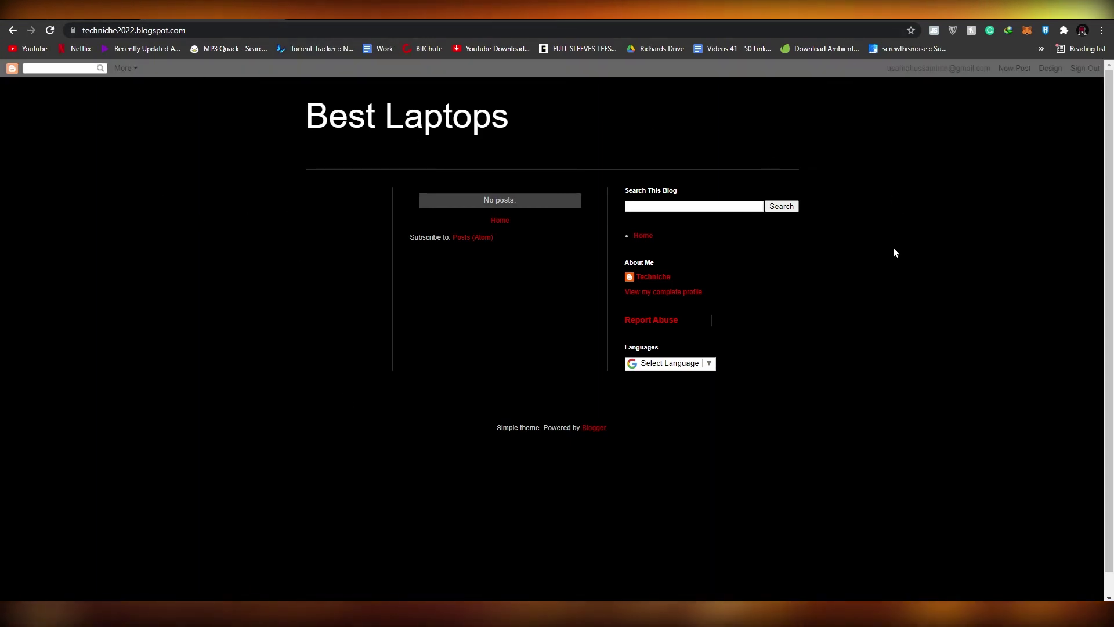
scroll(530, 401, "down", 1)
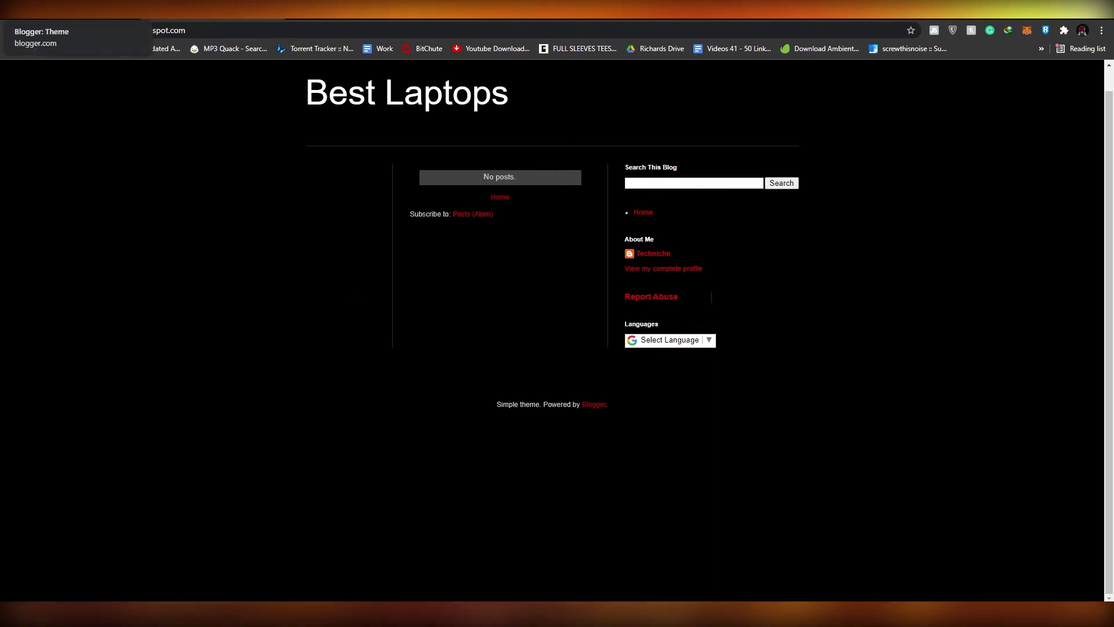
left_click(75, 9)
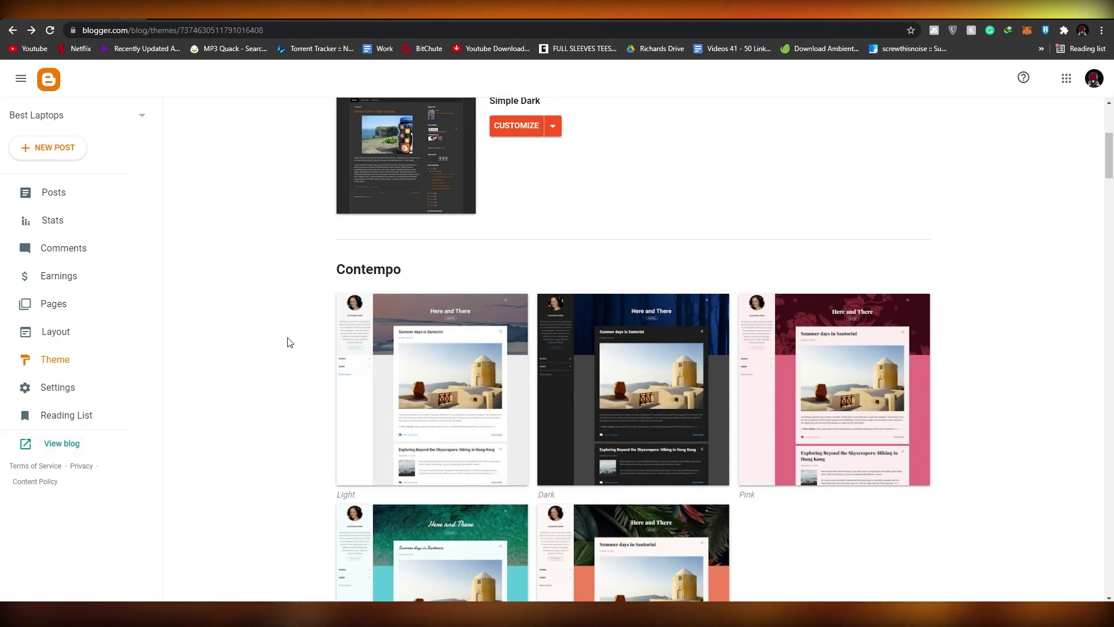
Examine the blog settings for basic information, adult content, privacy, publishing, HTTPS and permissions.
scroll(290, 342, "down", 8)
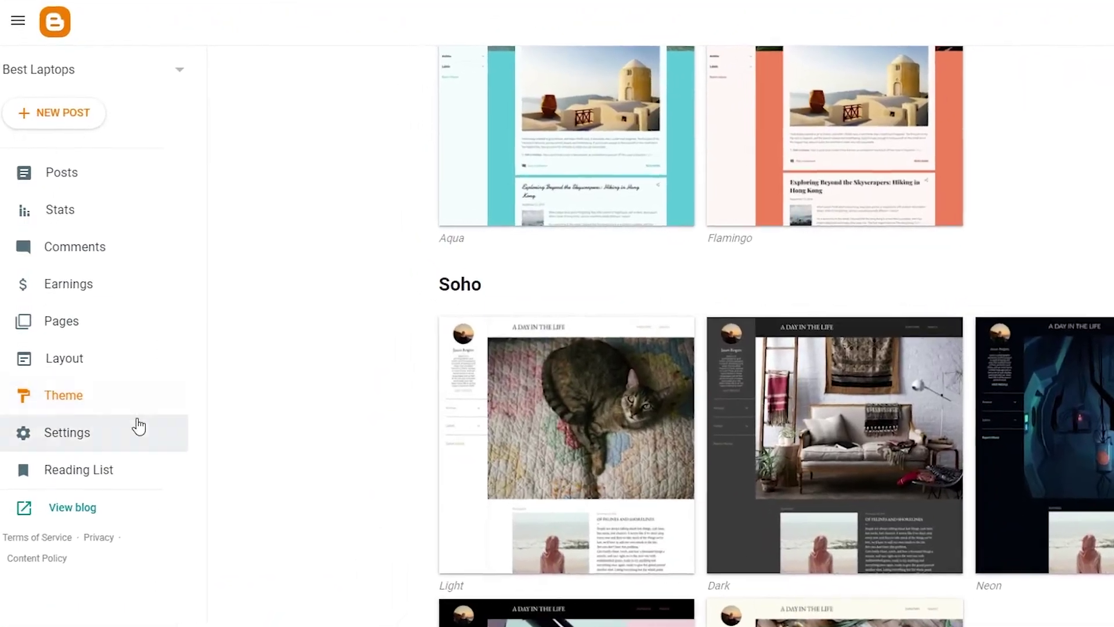
left_click(96, 421)
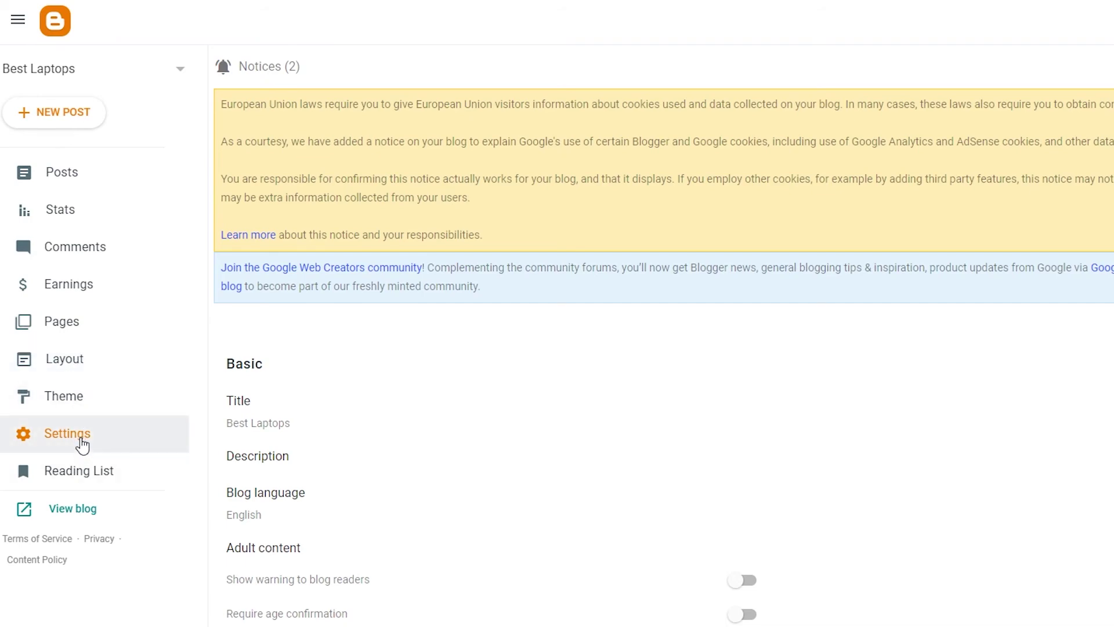
scroll(229, 436, "down", 10)
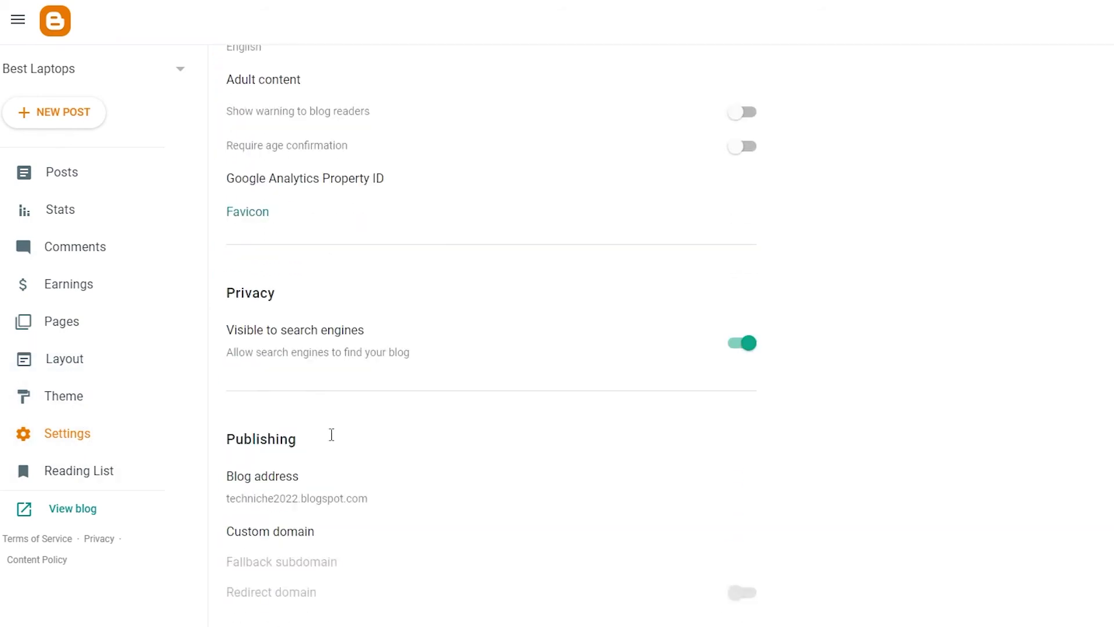
scroll(332, 435, "down", 12)
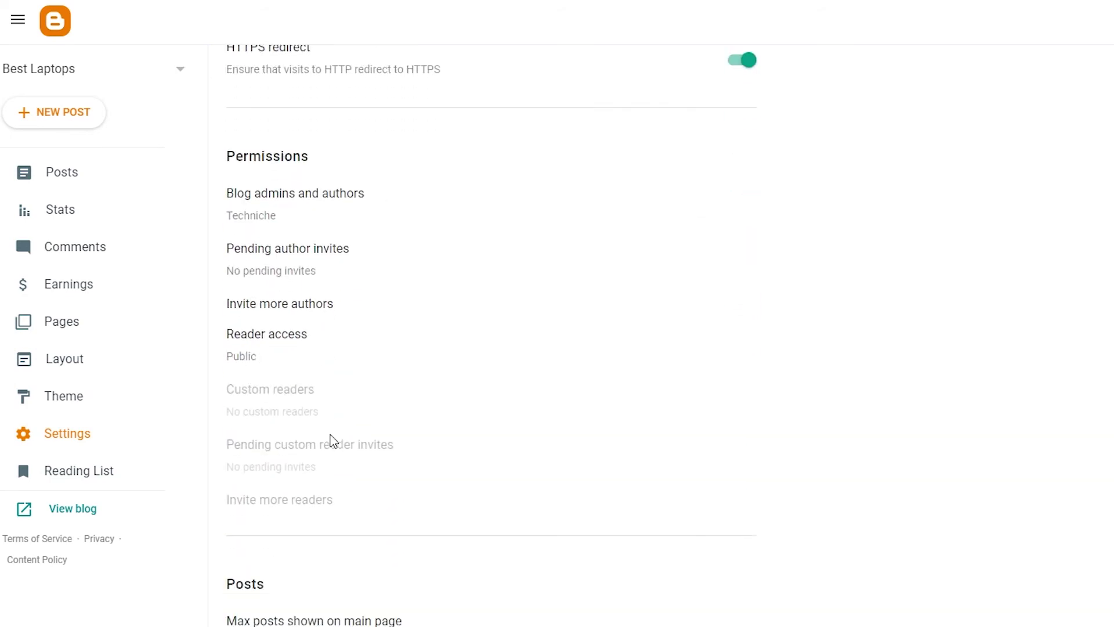
scroll(333, 441, "up", 20)
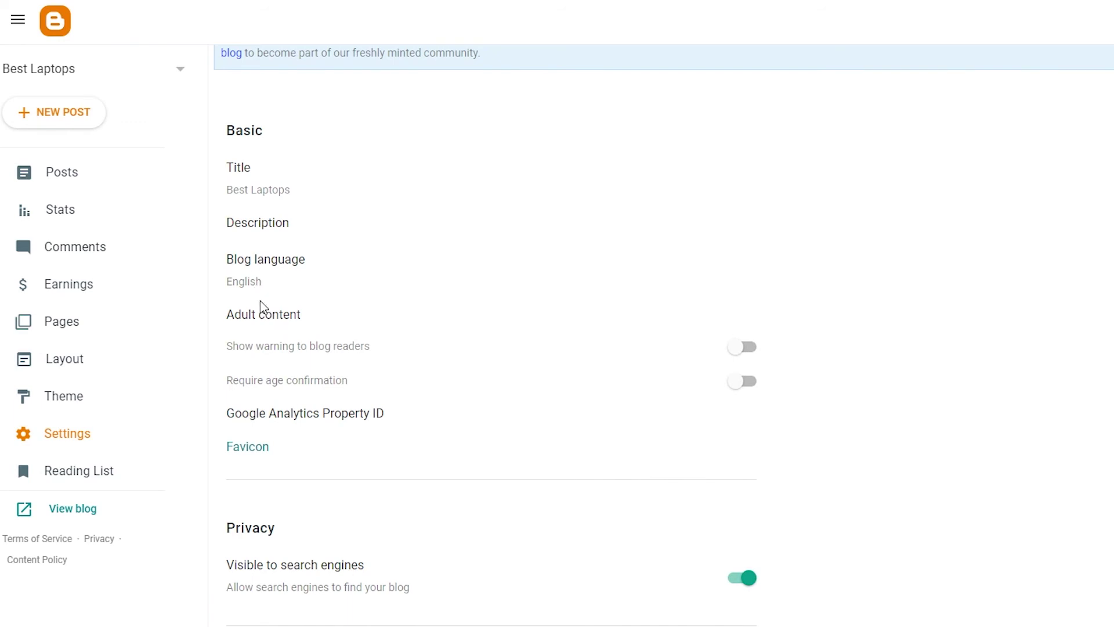
scroll(267, 318, "down", 1)
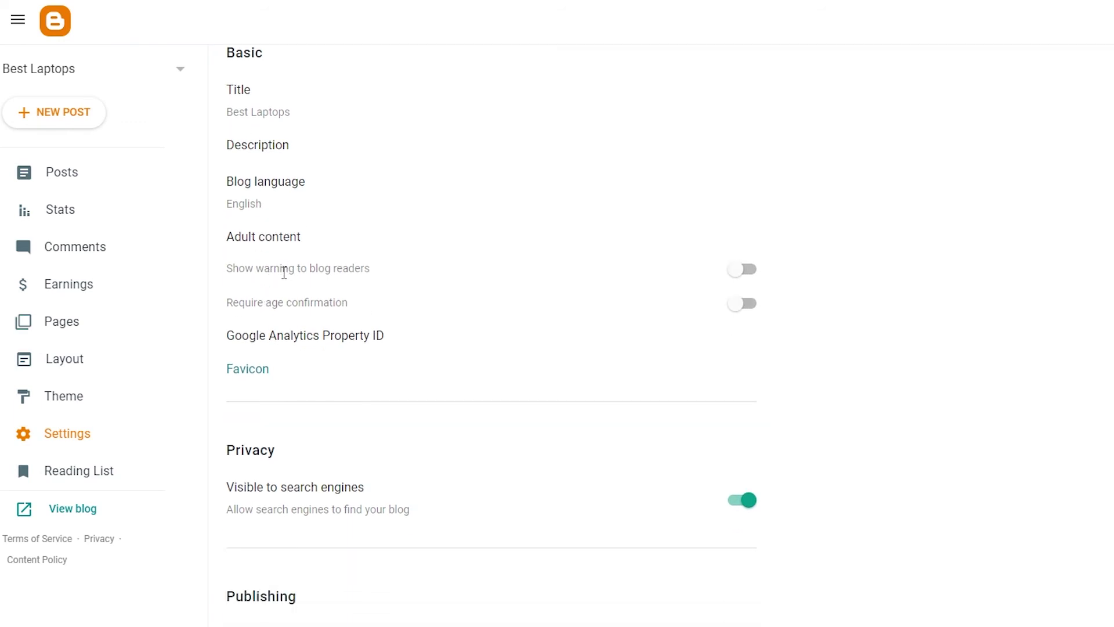
scroll(284, 273, "down", 1)
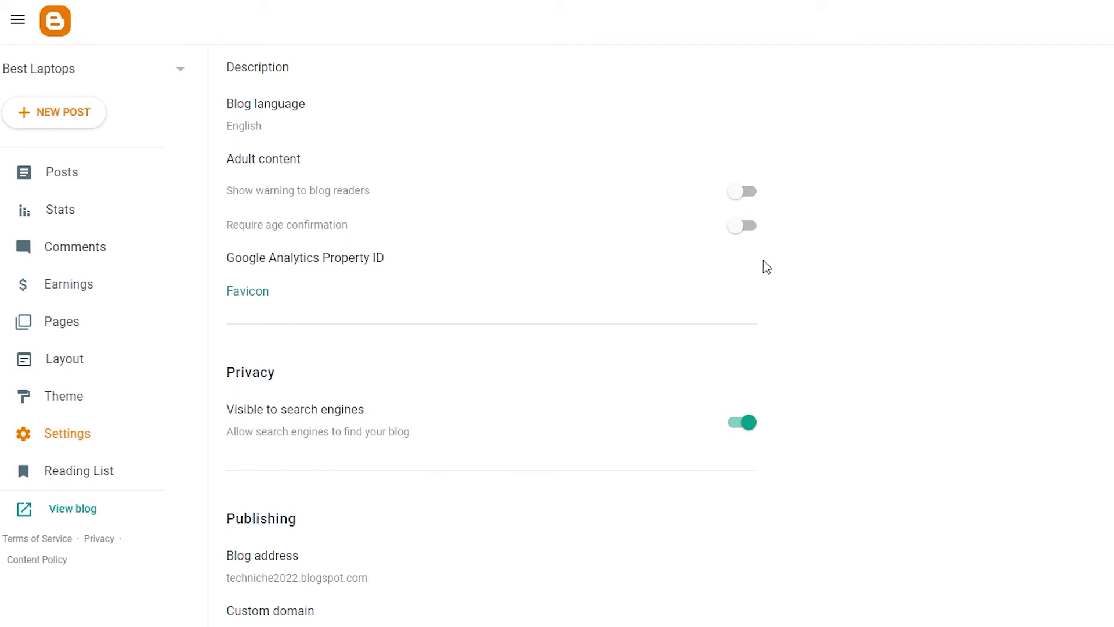
scroll(721, 234, "down", 1)
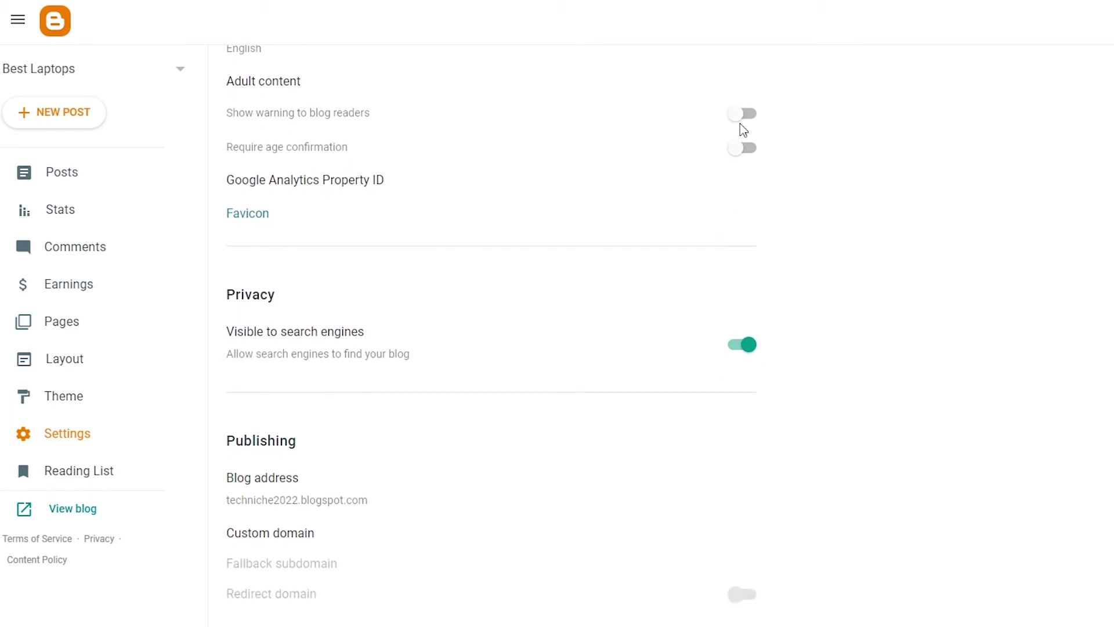
scroll(686, 225, "down", 3)
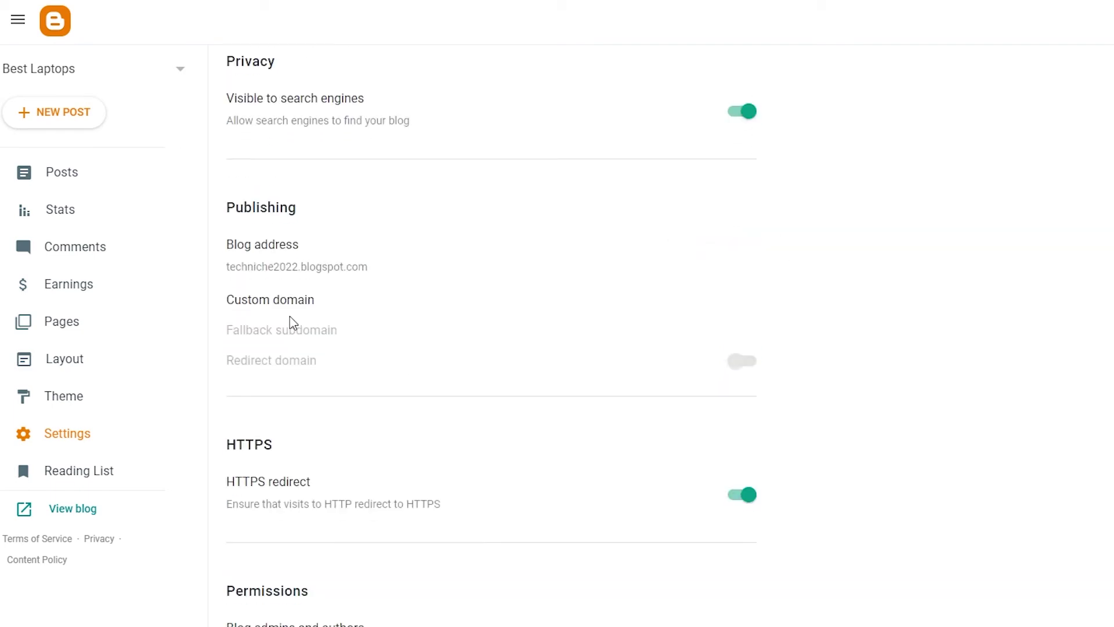
scroll(290, 316, "down", 2)
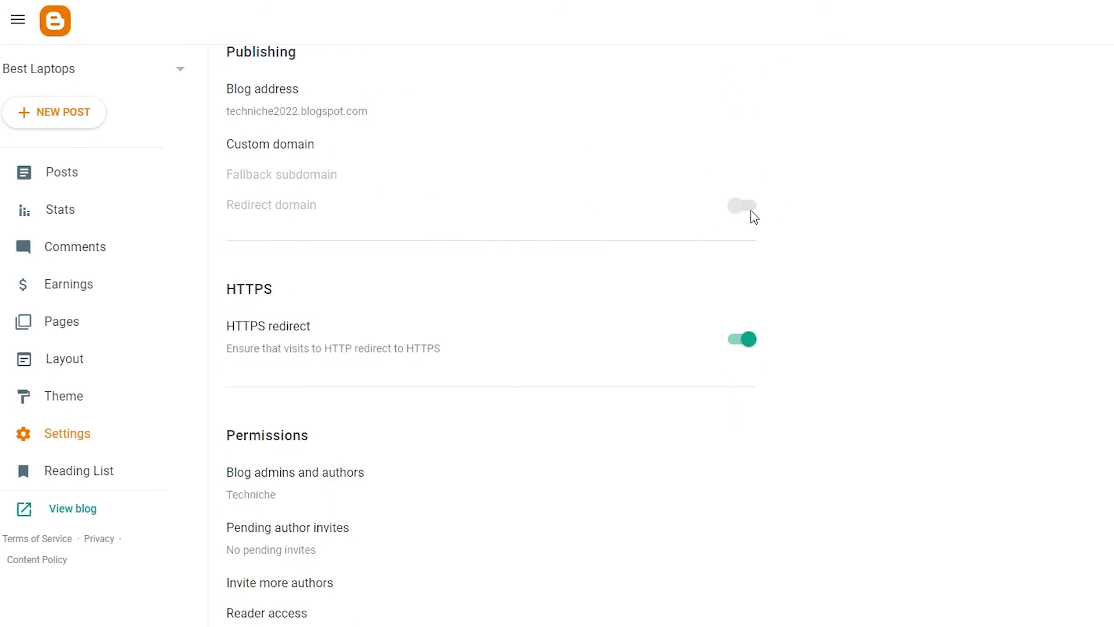
scroll(353, 337, "down", 3)
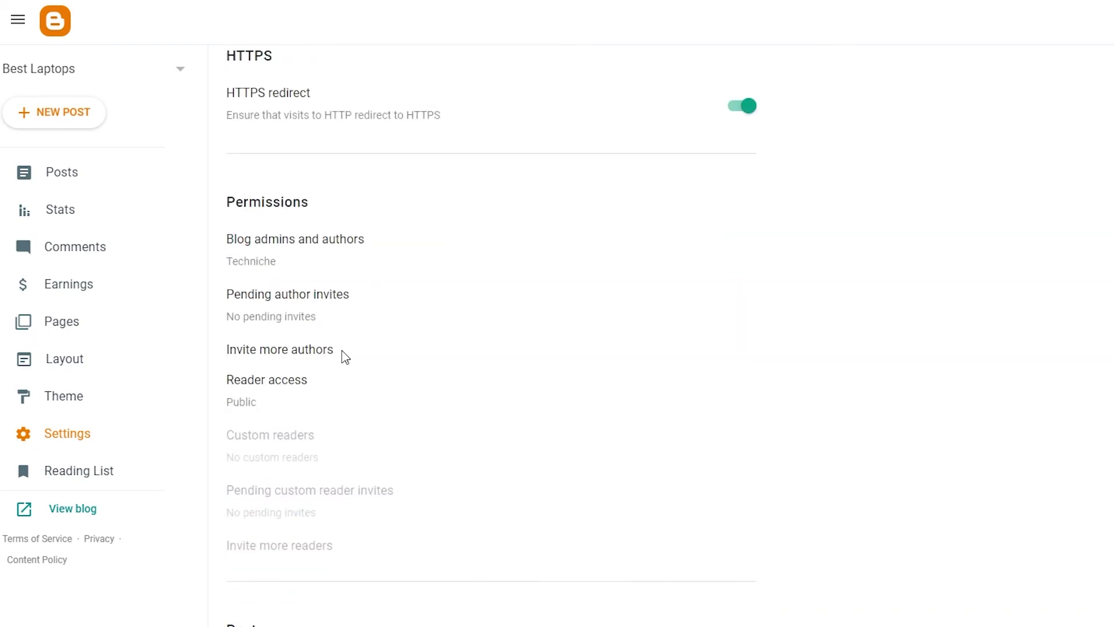
Look through the remaining blog settings, including comments, formatting, monetization, blog management and site feed.
scroll(342, 351, "down", 10)
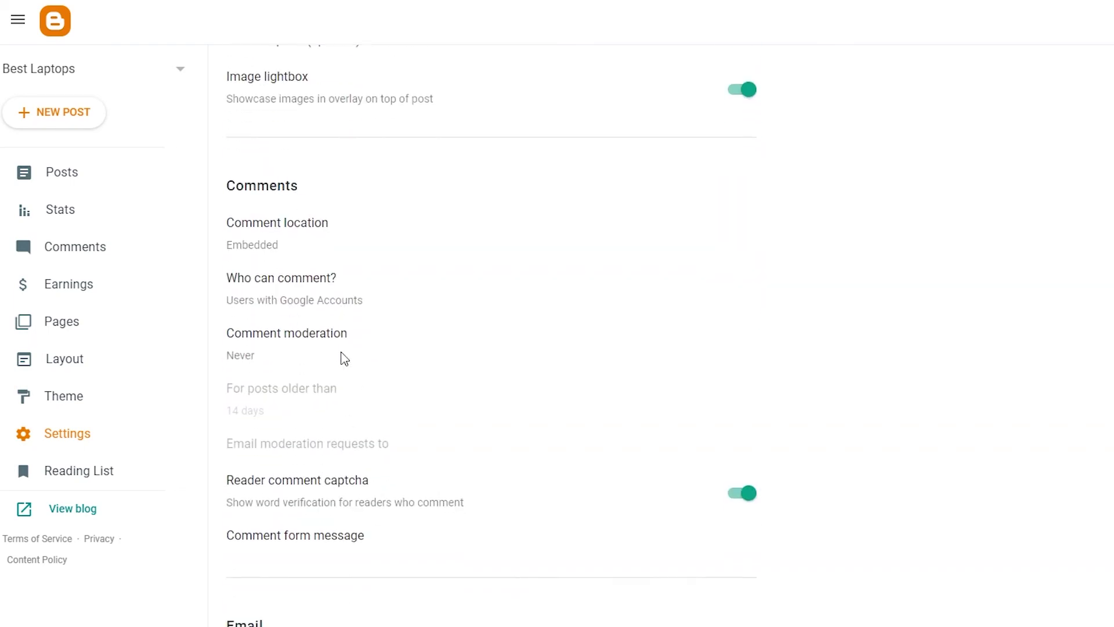
scroll(345, 358, "down", 11)
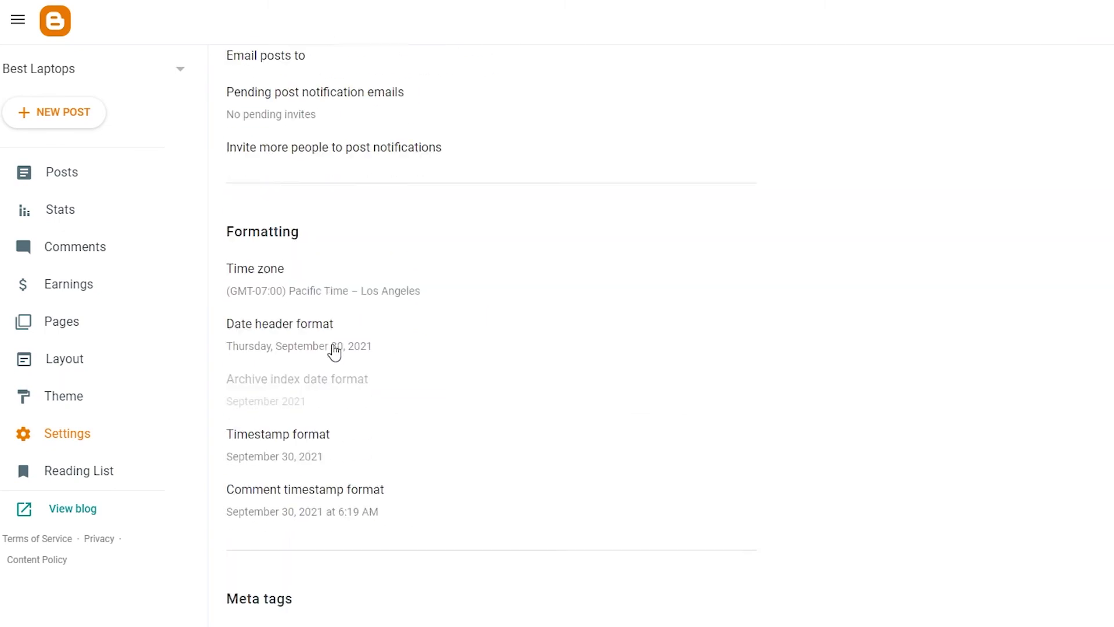
scroll(335, 351, "down", 14)
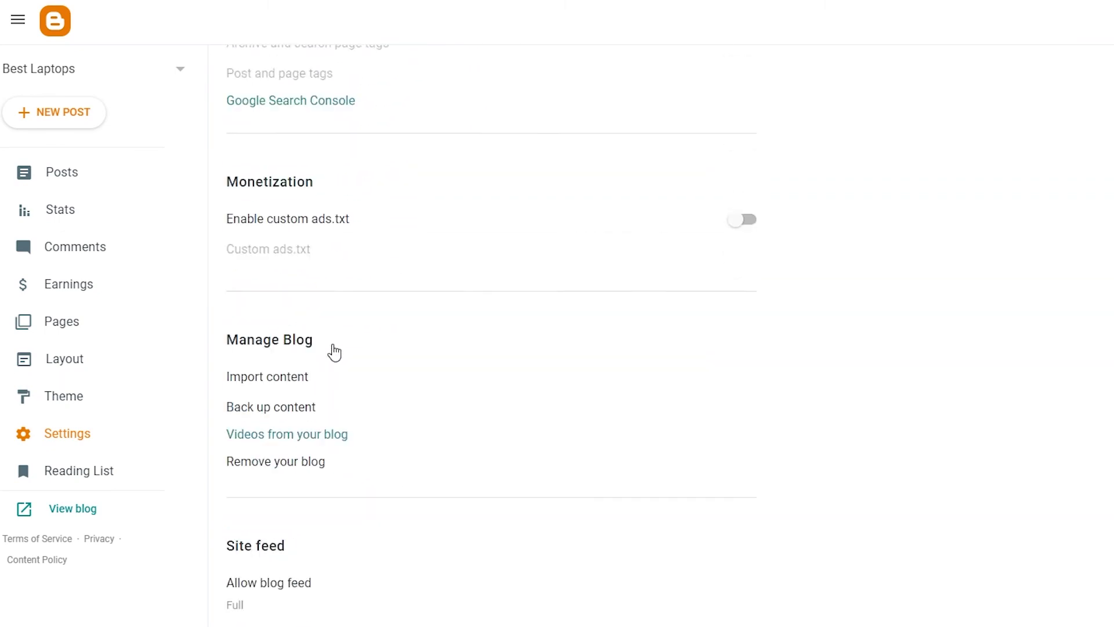
scroll(333, 350, "down", 5)
scroll(334, 350, "up", 3)
scroll(261, 554, "down", 3)
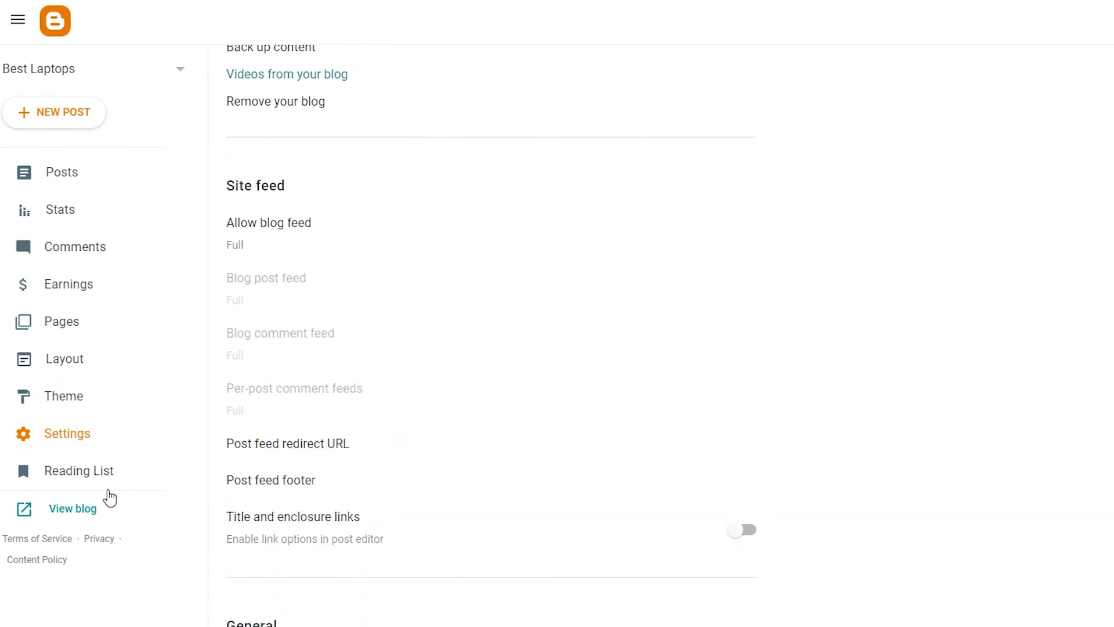
scroll(406, 470, "up", 5)
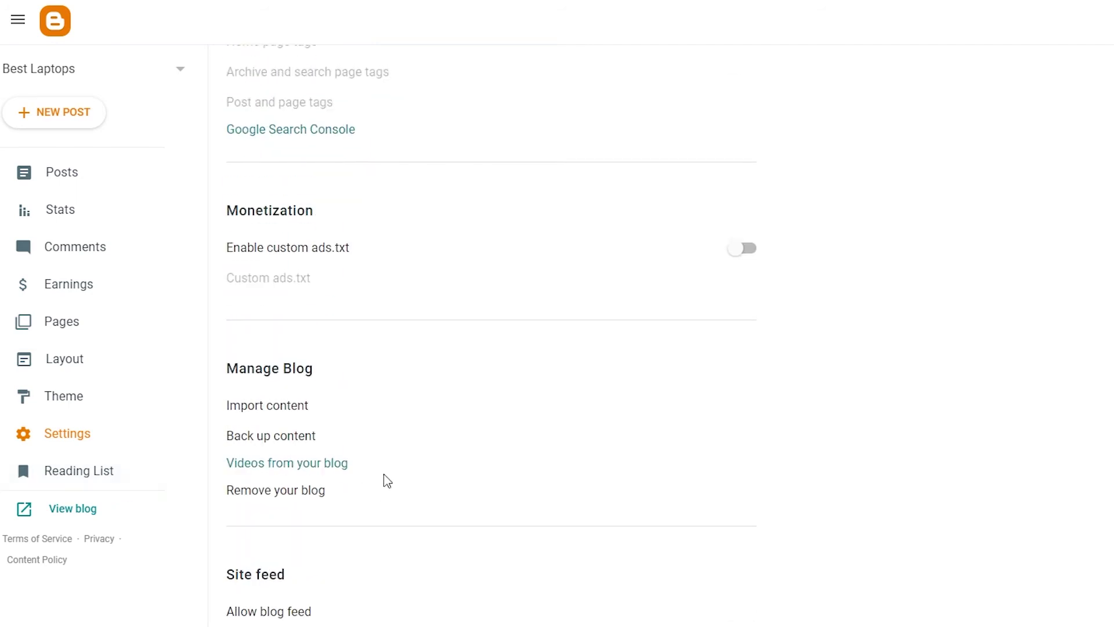
Go to the blog's Pages section and create a new blank page.
left_click(81, 327)
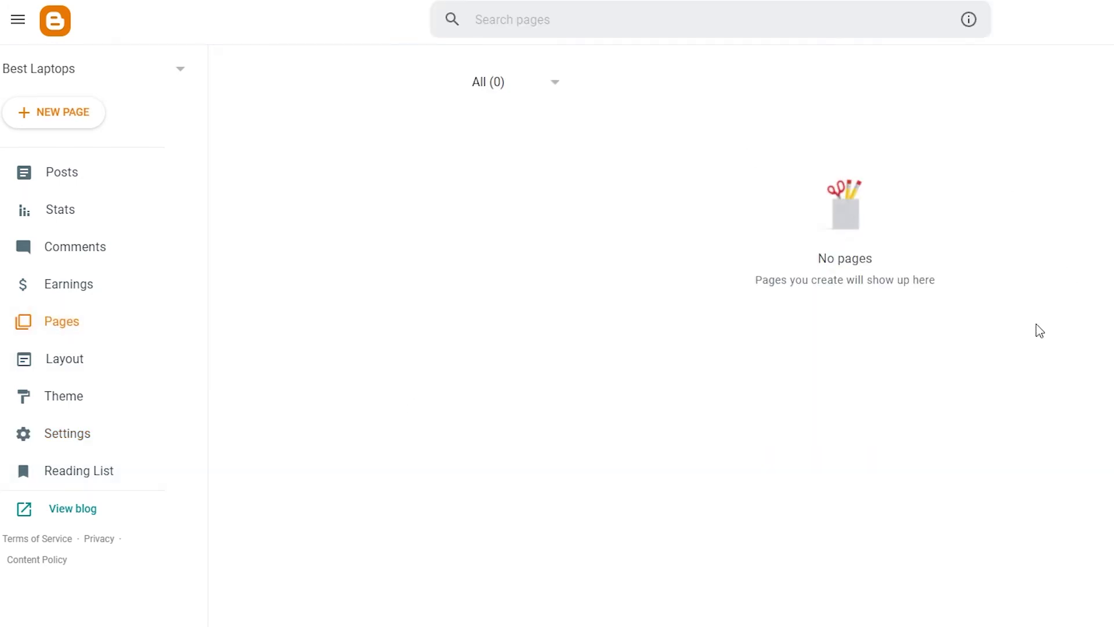
left_click(1059, 110)
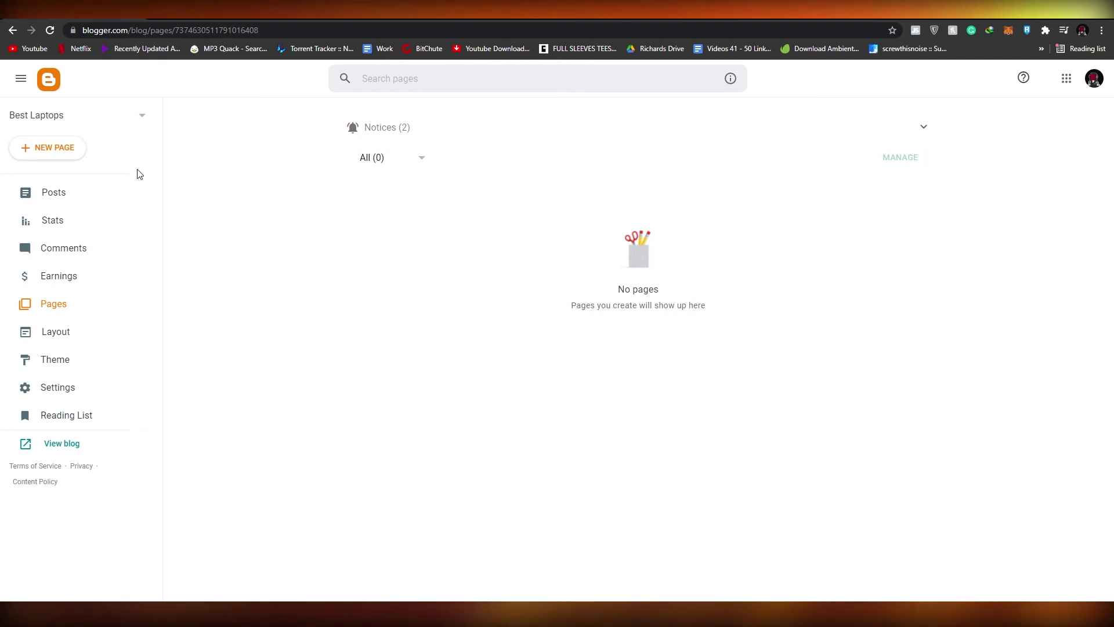
left_click(38, 152)
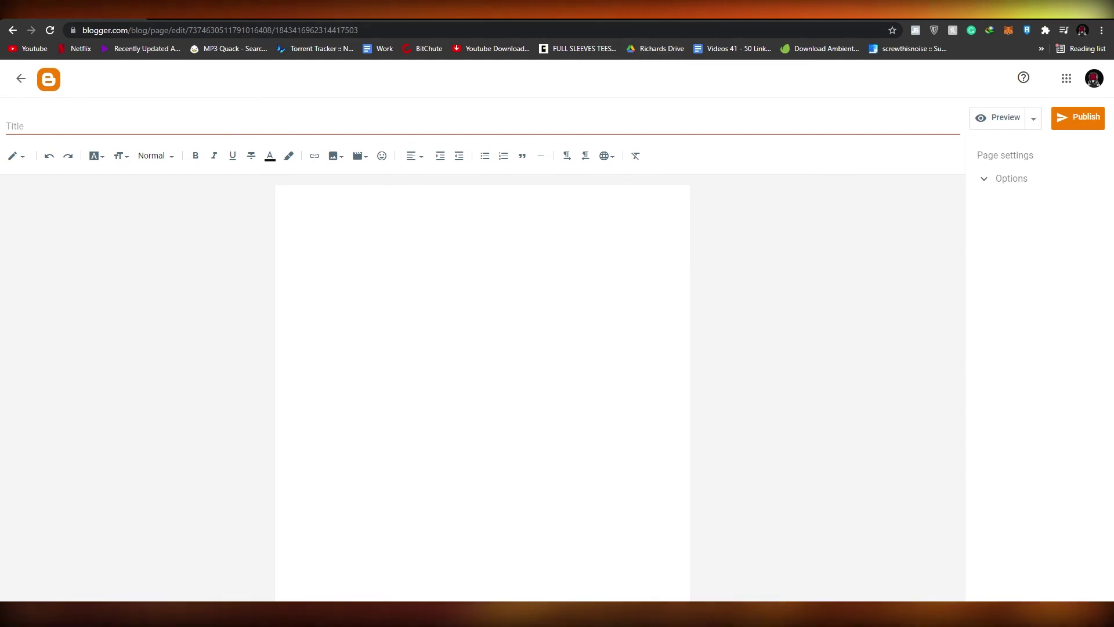
Open amazon.com in a new browser tab and browse the Computers & Accessories category.
key("ctrl+t")
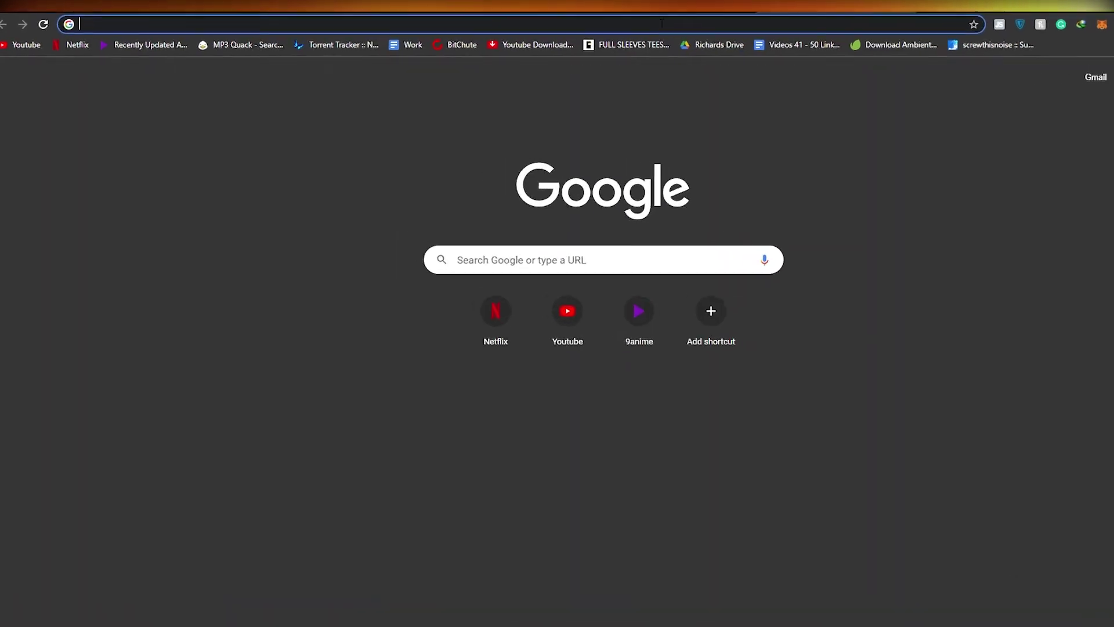
type("mazon.com")
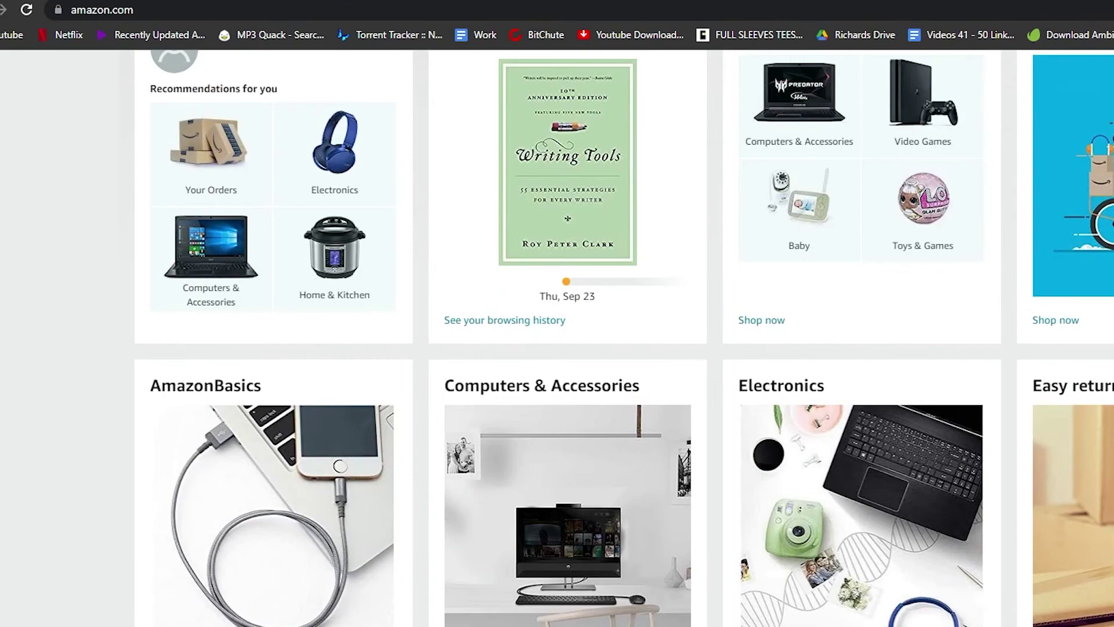
scroll(722, 452, "up", 5)
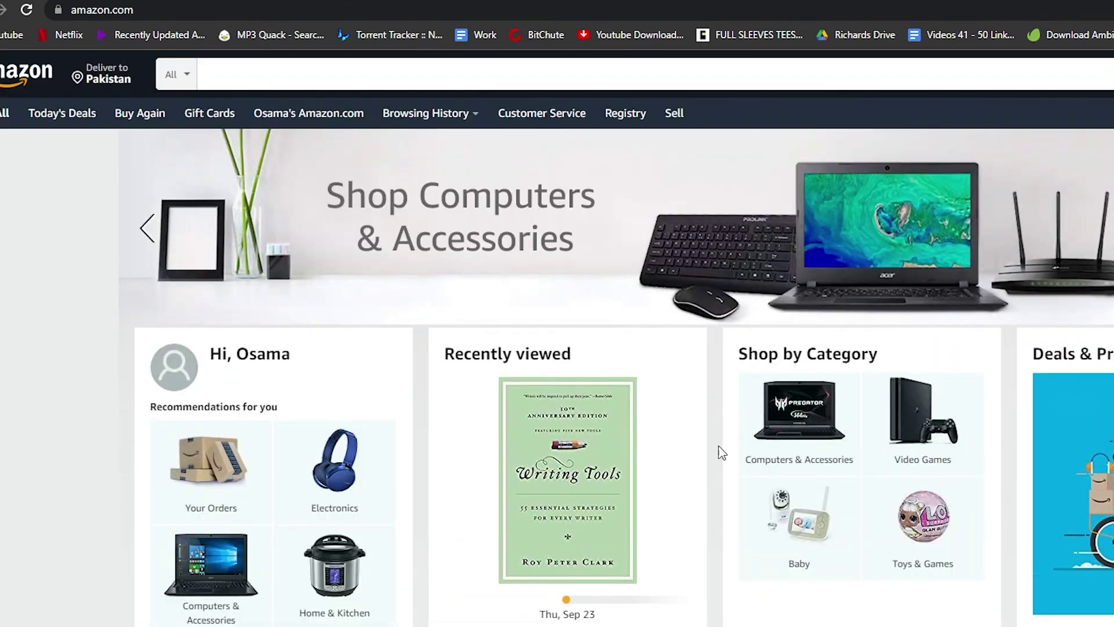
left_click(803, 458)
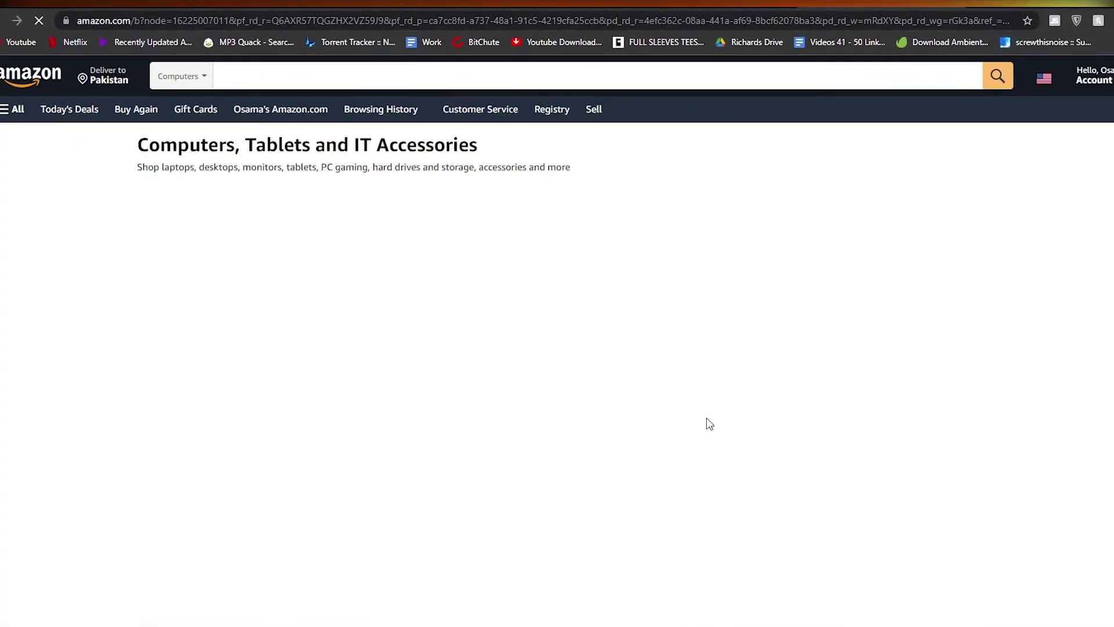
scroll(360, 409, "down", 5)
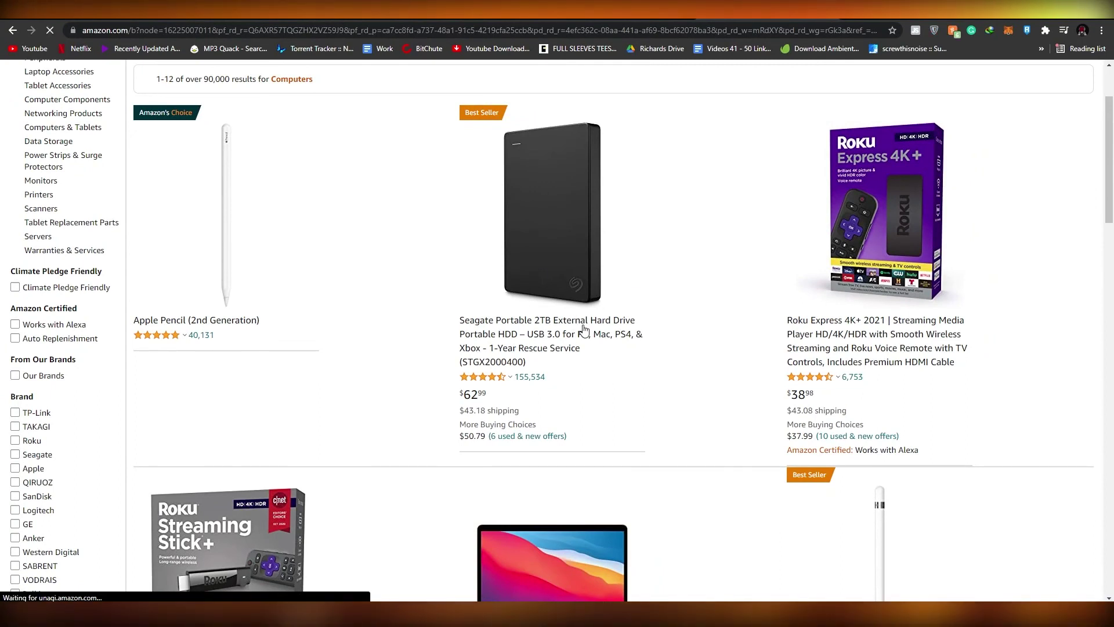
Open the Seagate Portable 2TB External Hard Drive product page and copy its web address.
left_click(572, 323)
left_click(169, 32)
right_click(169, 33)
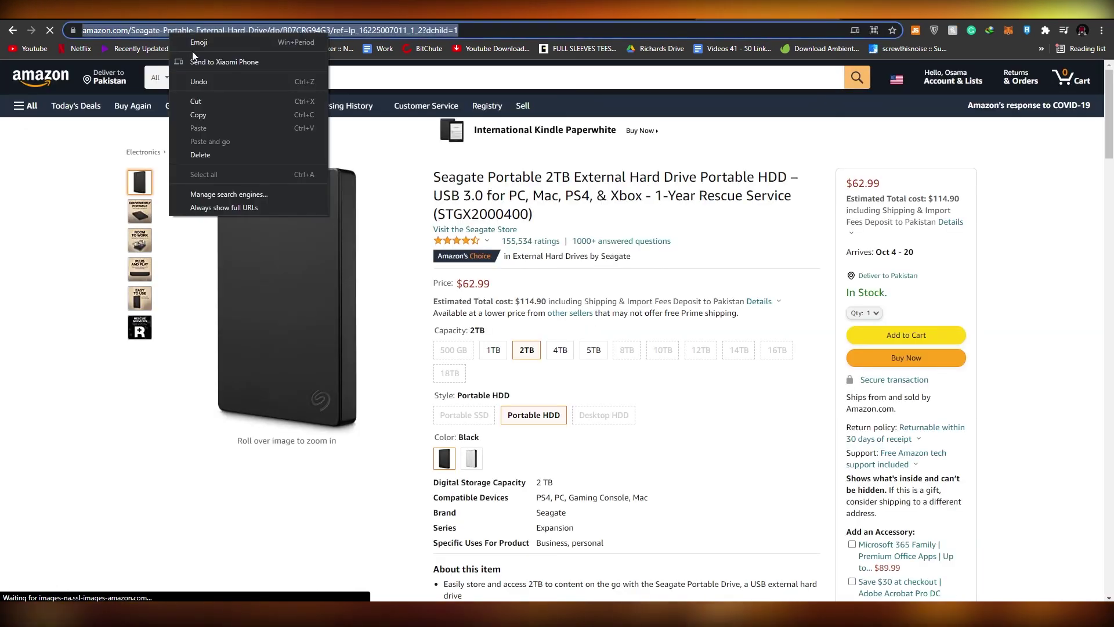
left_click(202, 111)
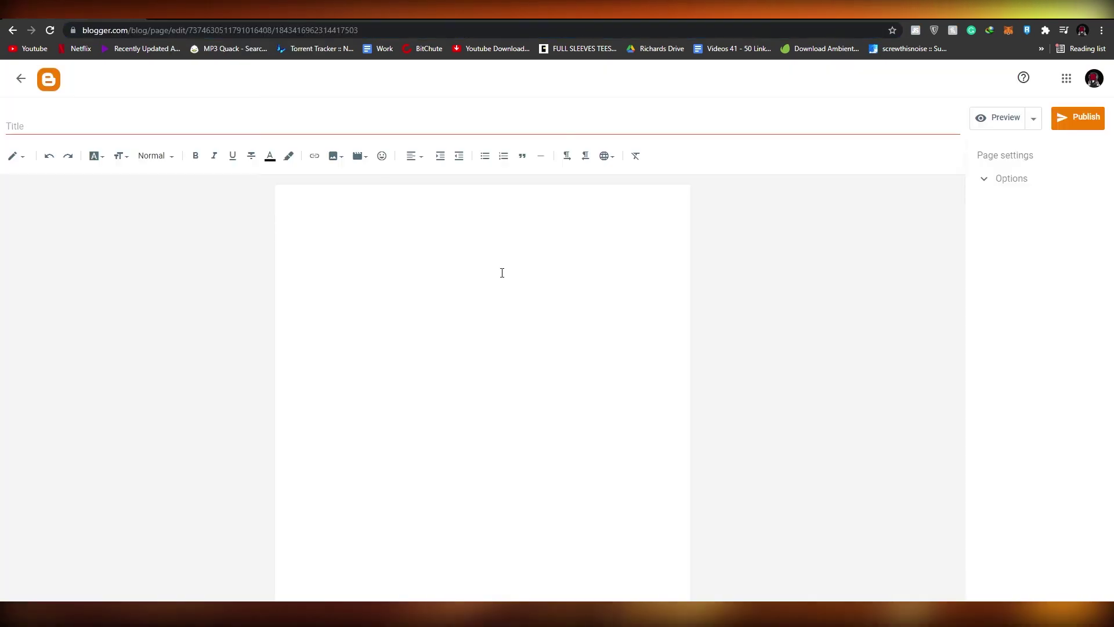
In the new Blogger page's body, write "Click me to buy" and link that text to the copied Amazon product address.
left_click(306, 201)
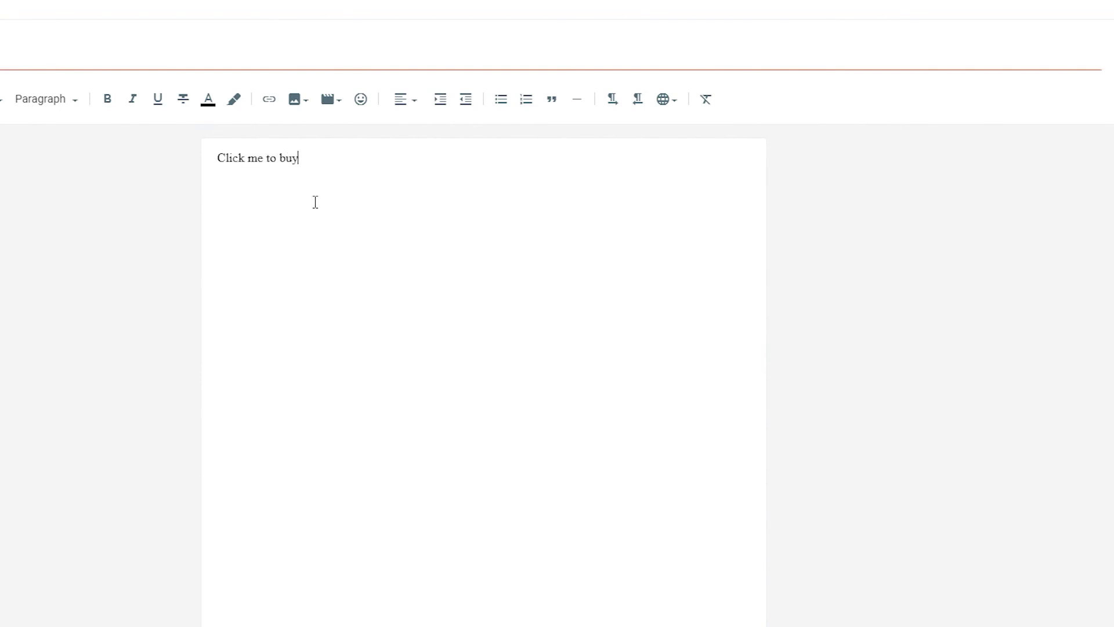
left_click(269, 100)
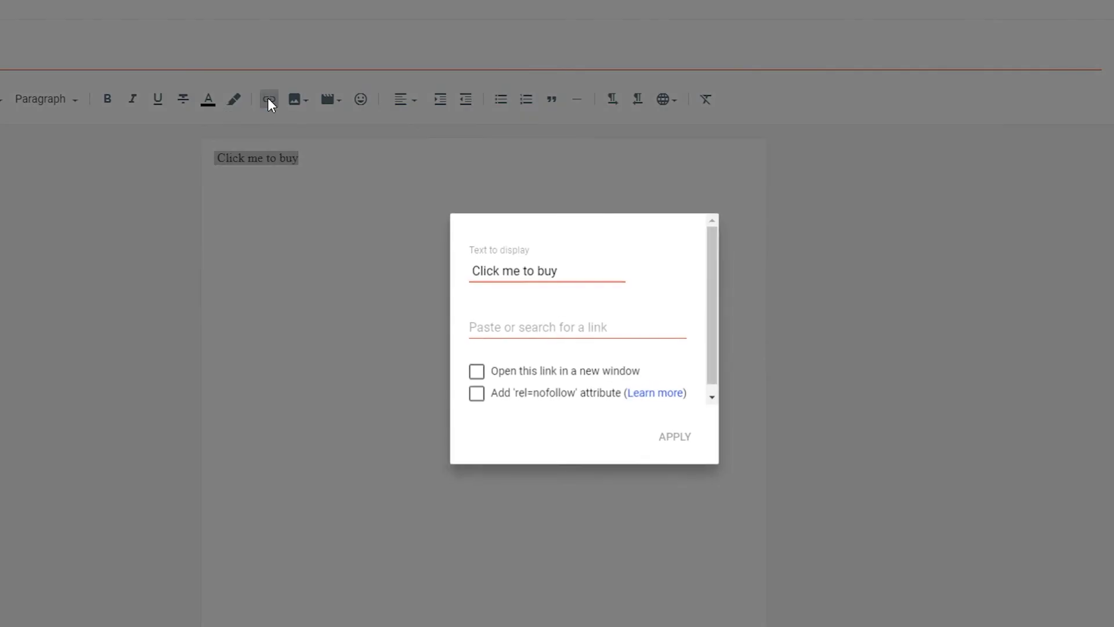
right_click(574, 326)
left_click(625, 445)
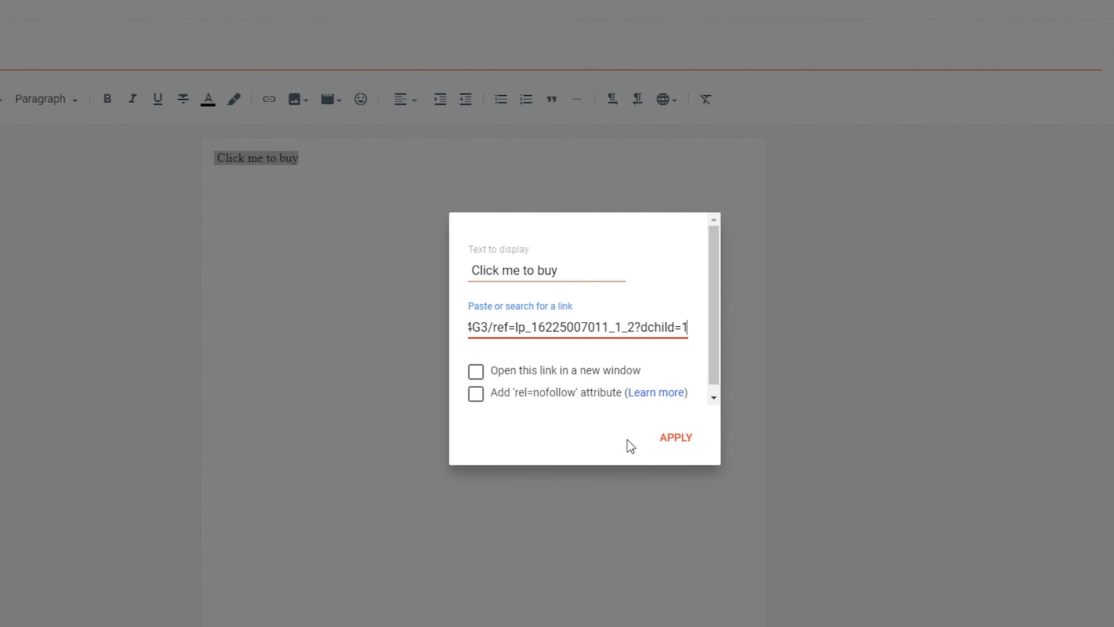
left_click(684, 441)
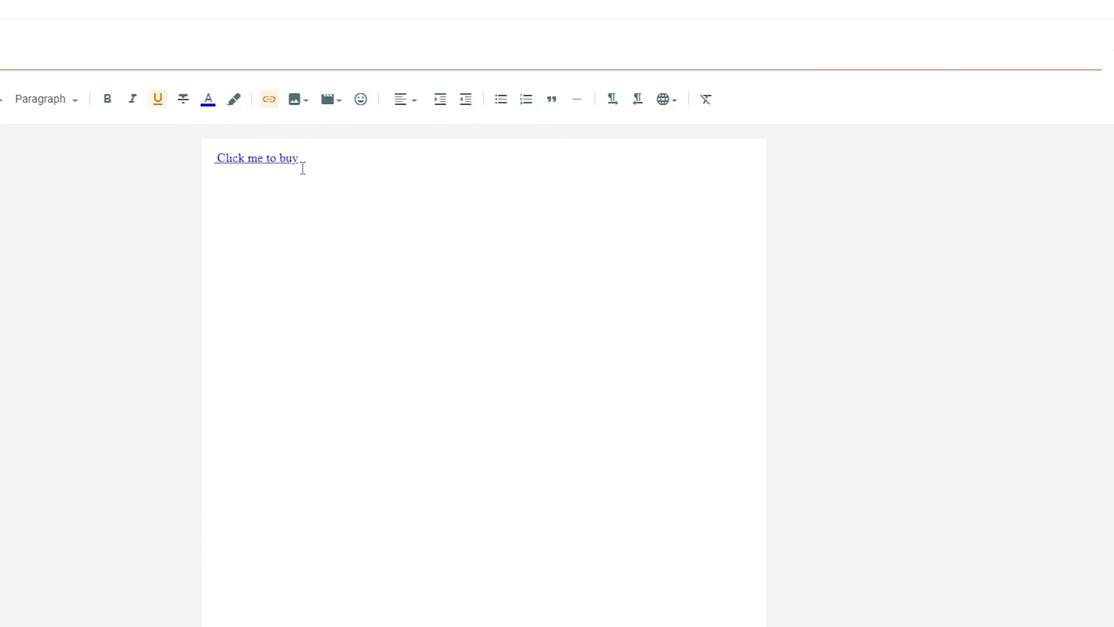